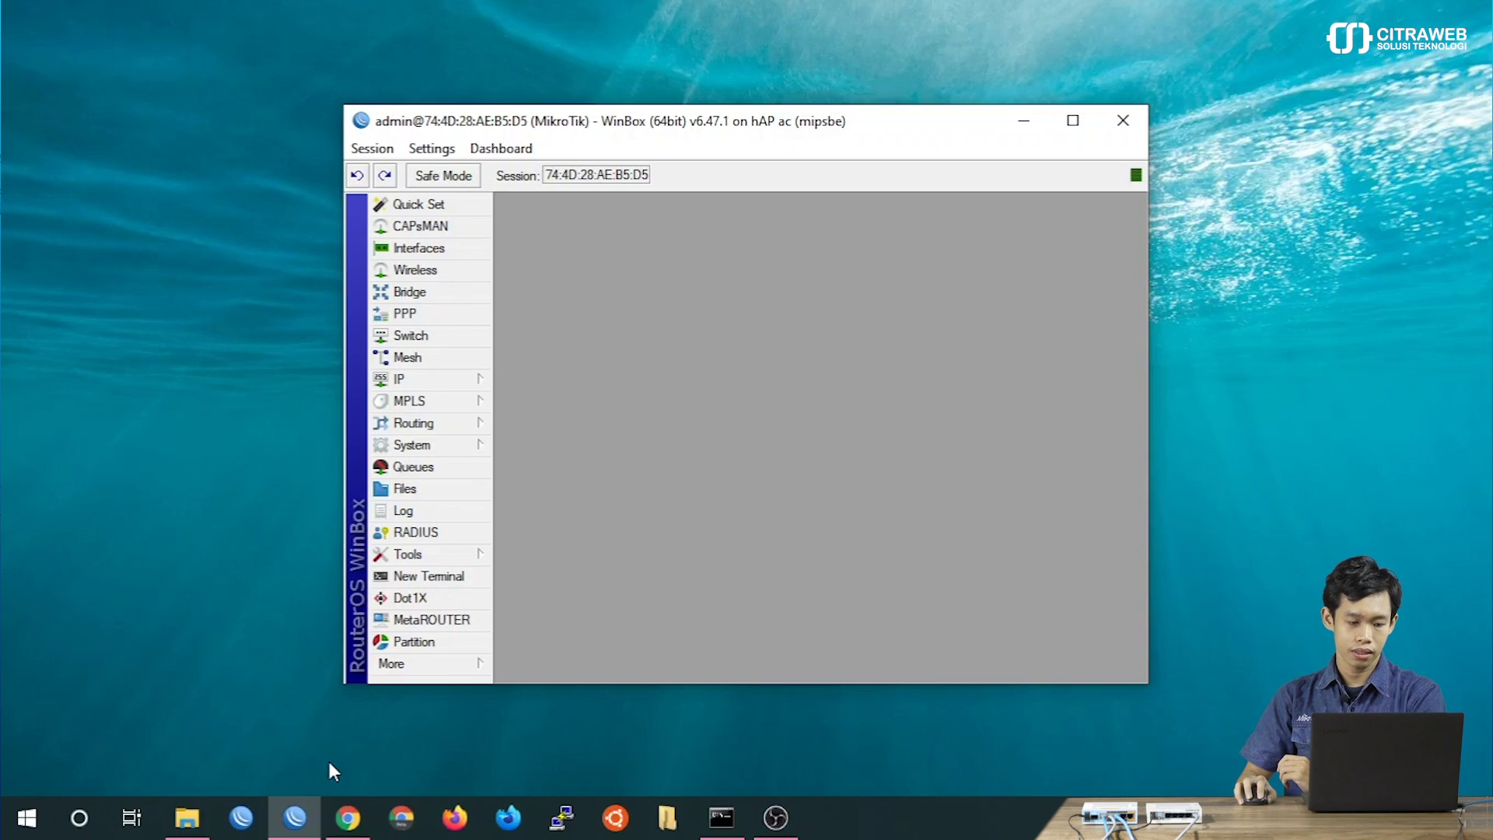
From the Neighbor List, start a MAC Telnet session to ether2 neighbour 00:0C:42:FB:25:08.
left_click(466, 381)
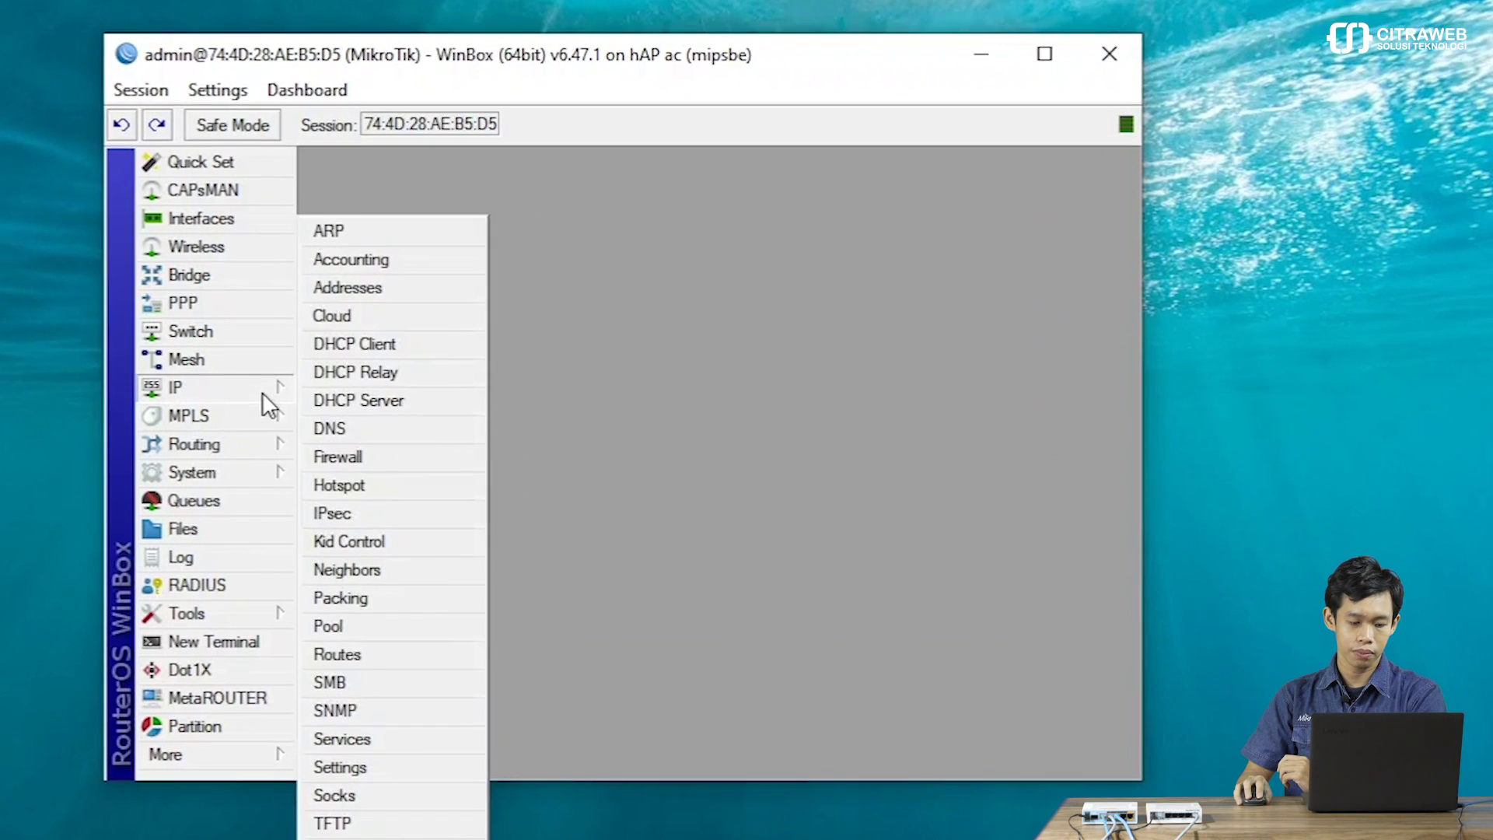
left_click(391, 577)
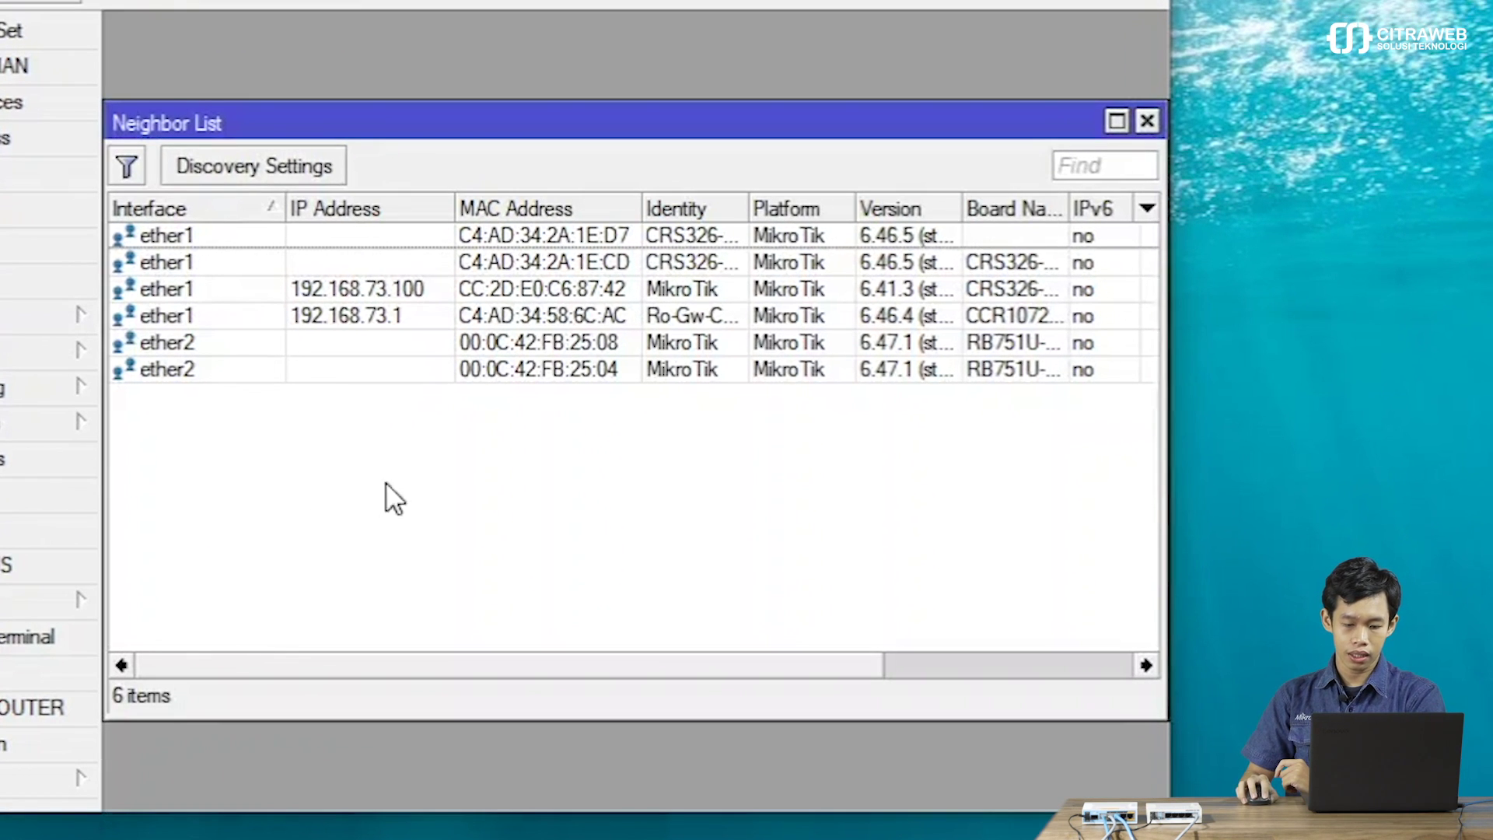
left_click(543, 347)
right_click(544, 347)
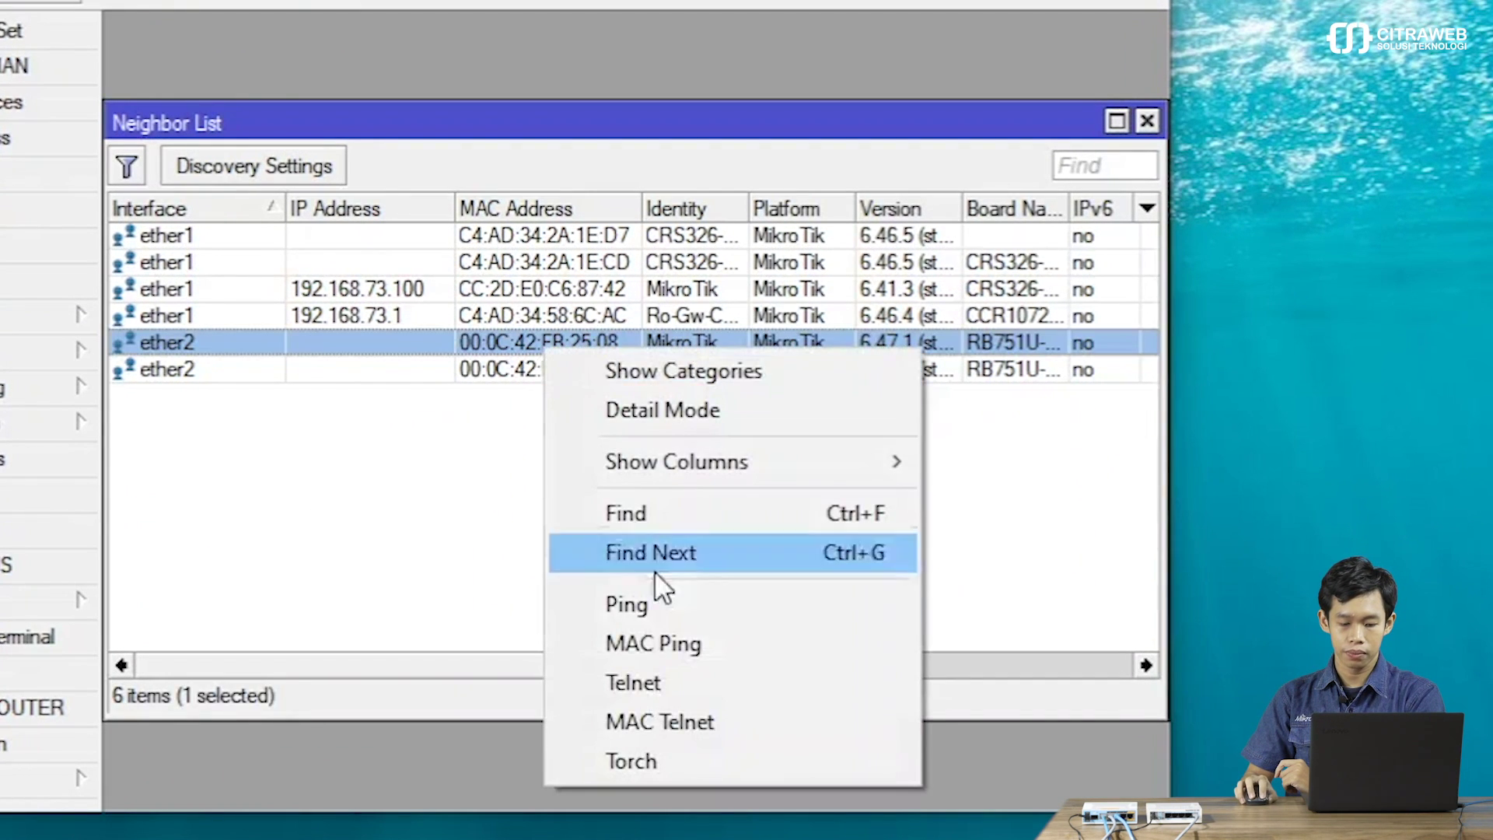
left_click(678, 721)
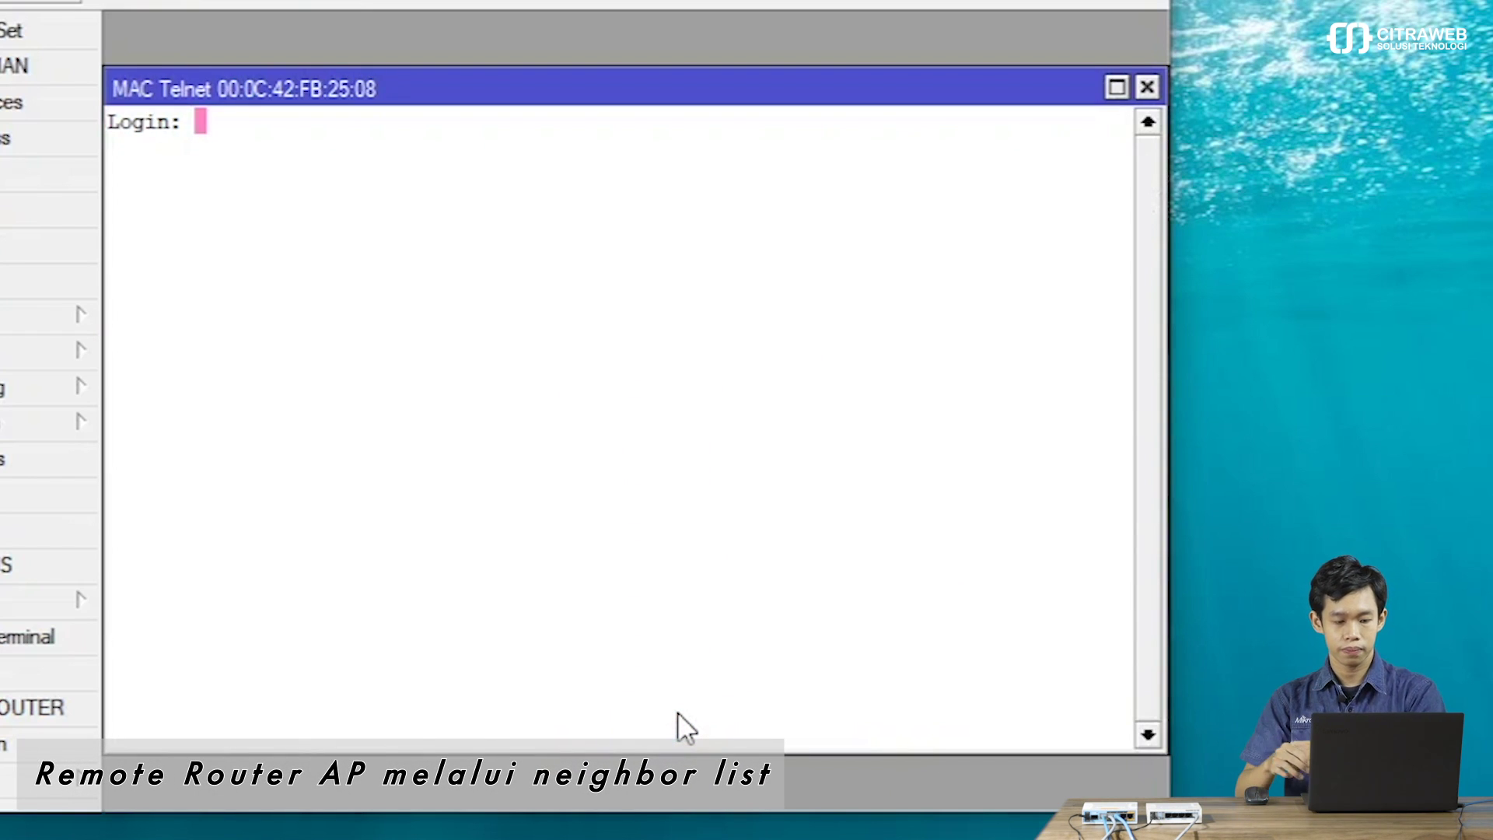
Log in to the access point as admin and continue past the default-configuration notice.
type("admi")
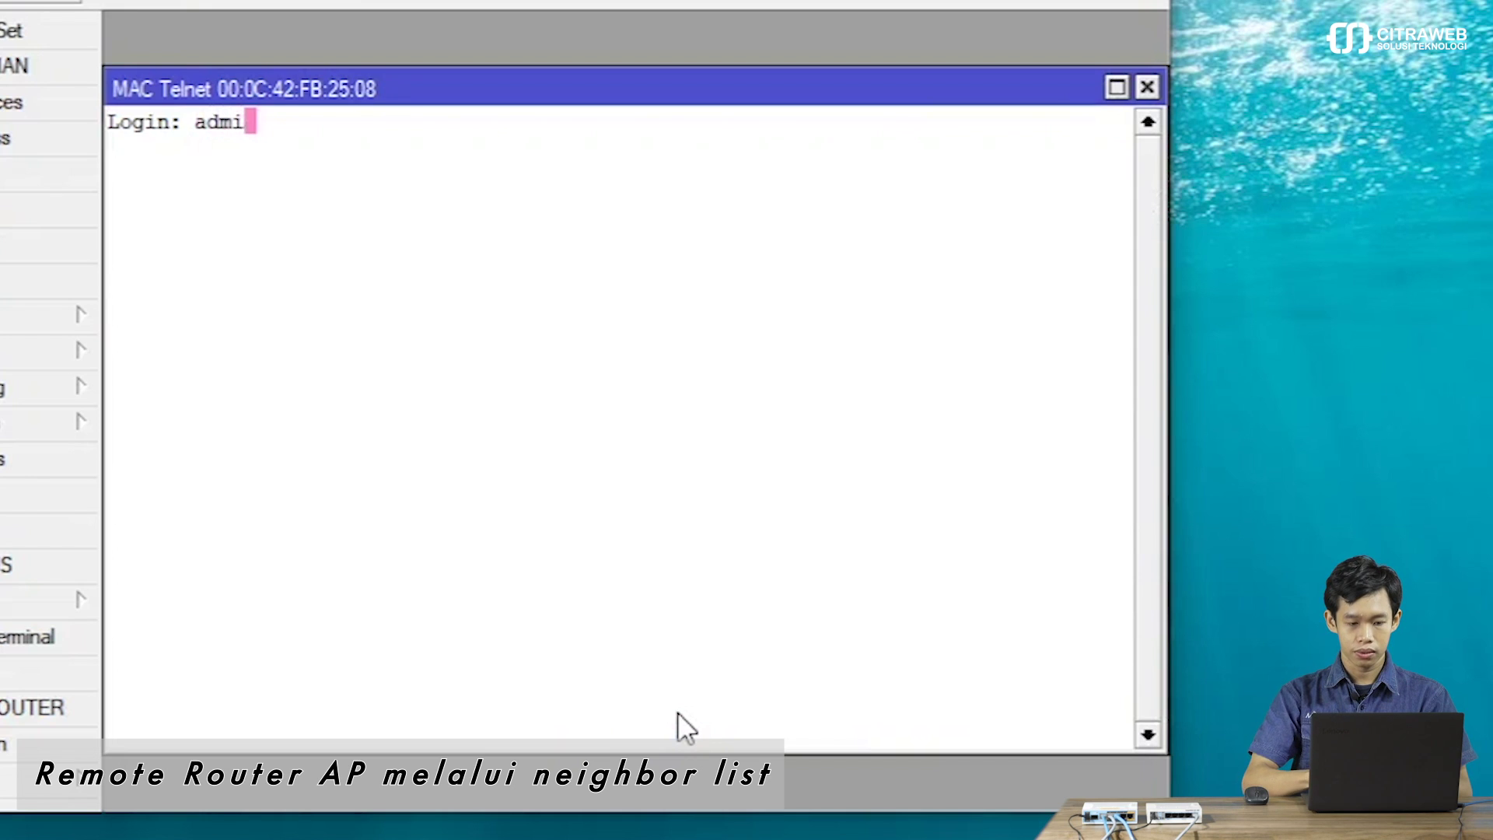
type("n")
key("Return")
key("Return")
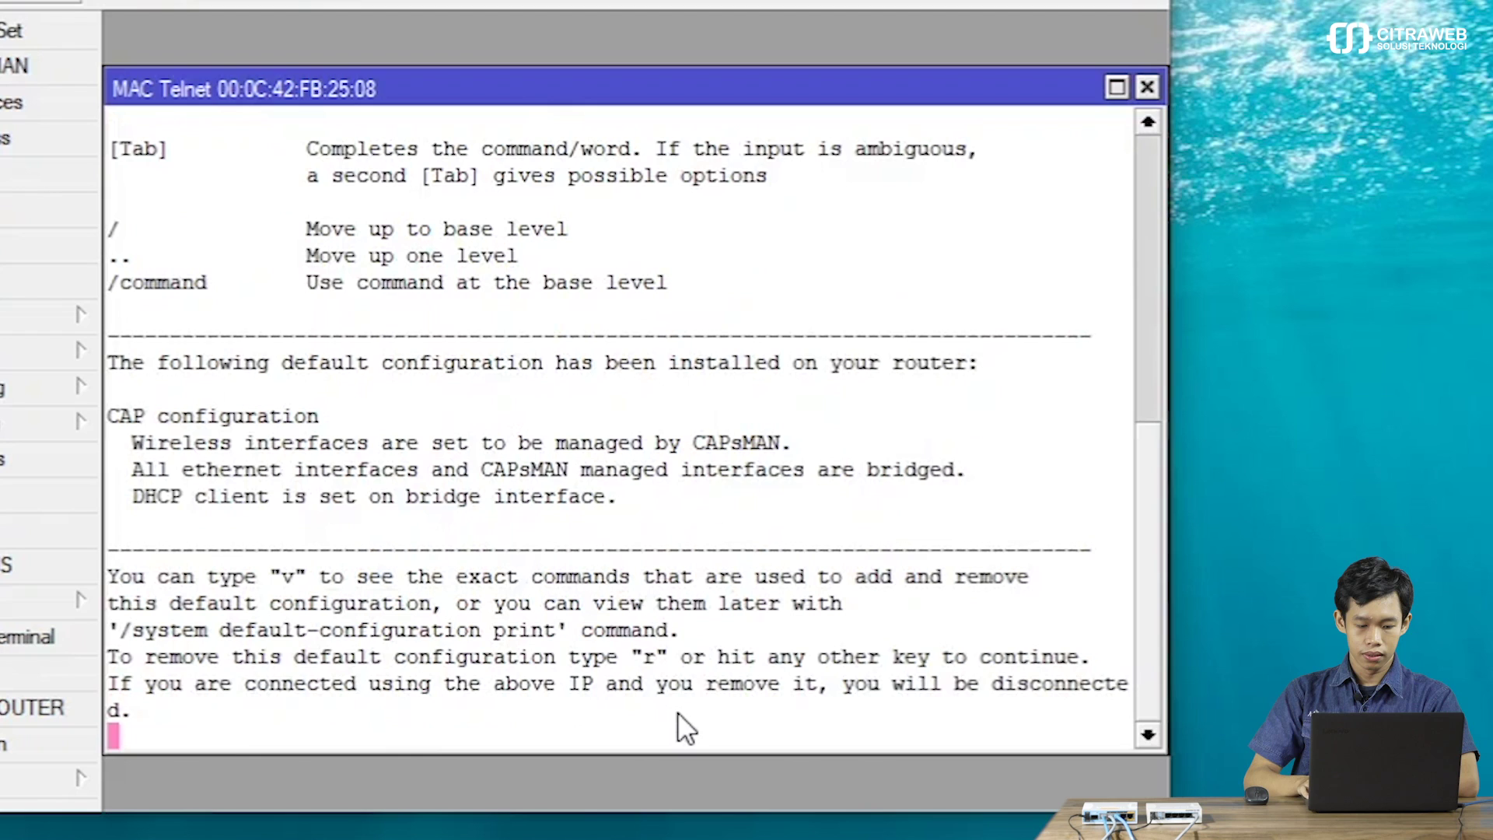
key("Return")
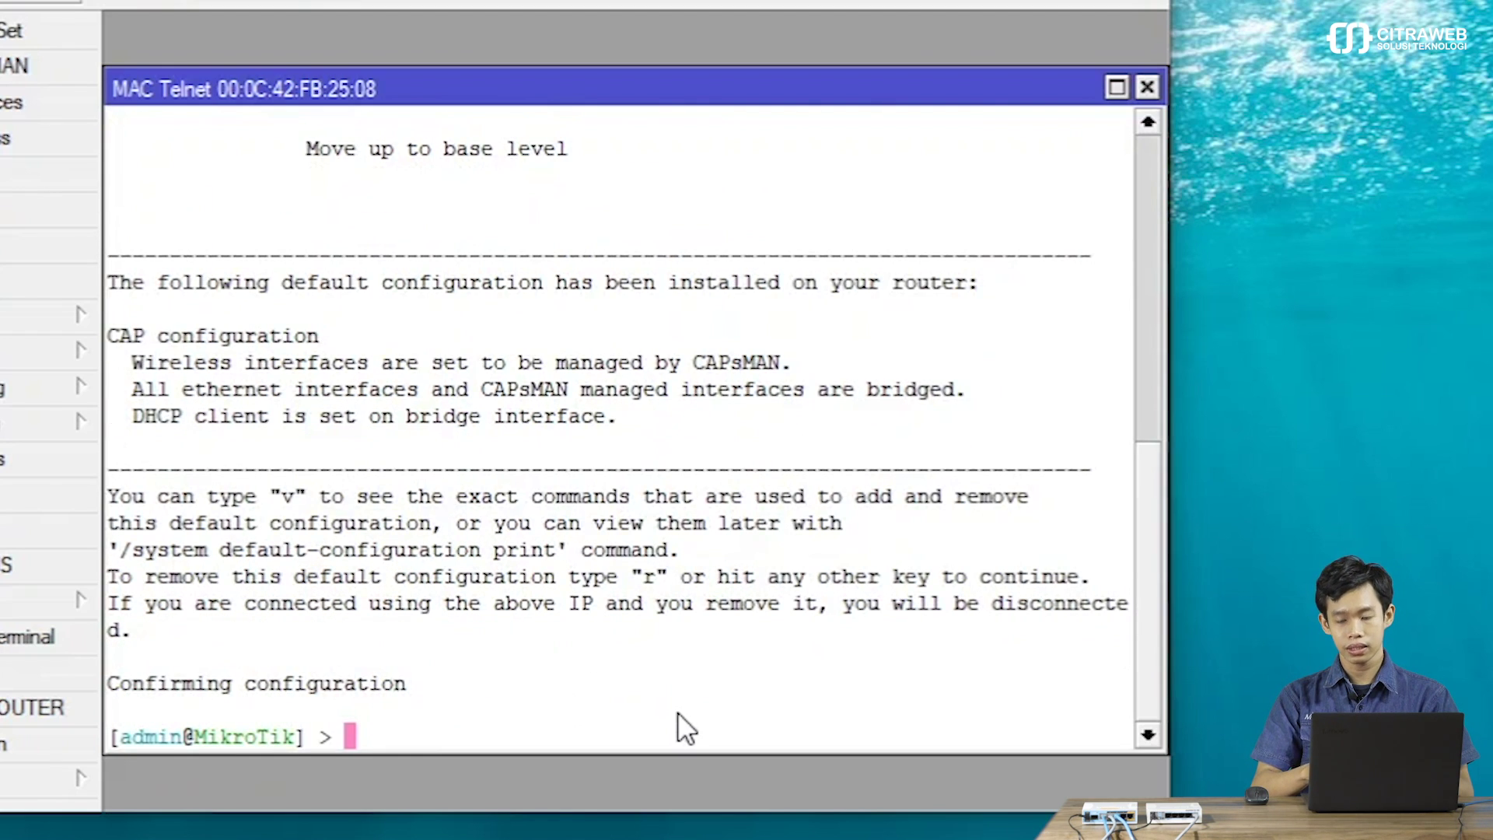
Run /system reset-configuration caps-mode=yes, confirm with y, and close the terminal.
type("/")
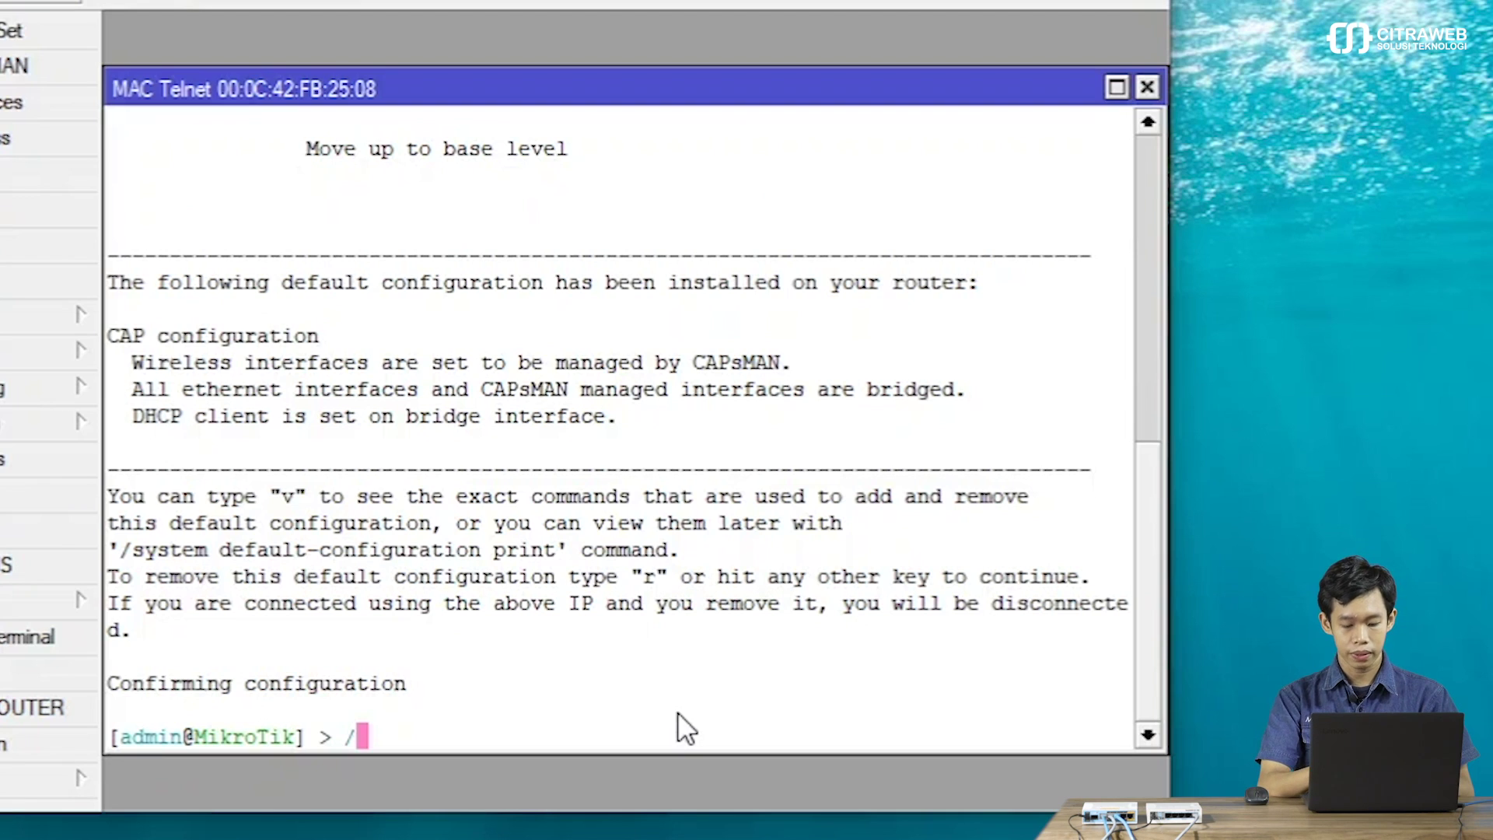
type("sys")
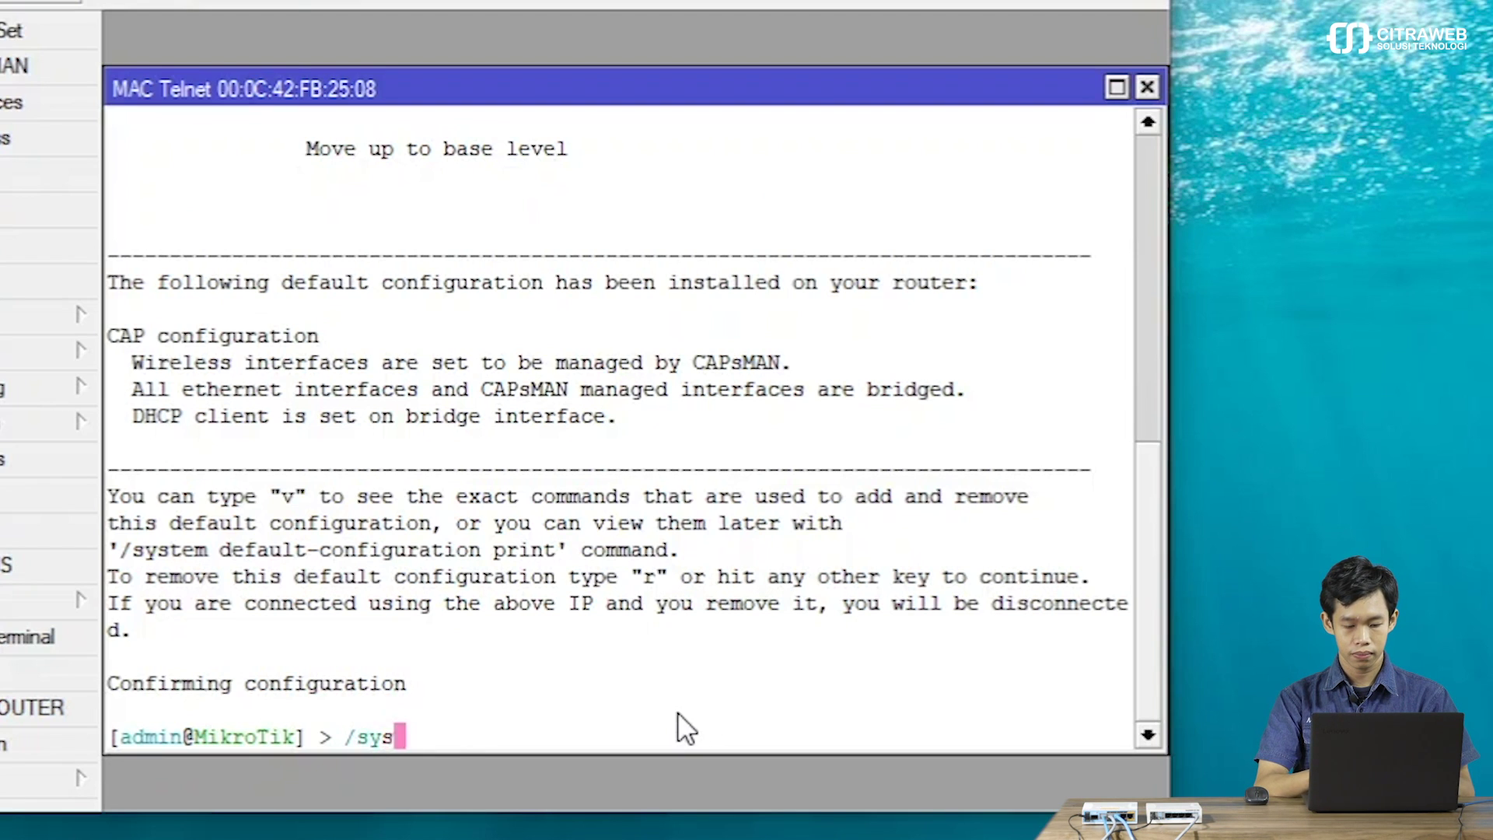
key("Tab")
type("rese")
key("Tab")
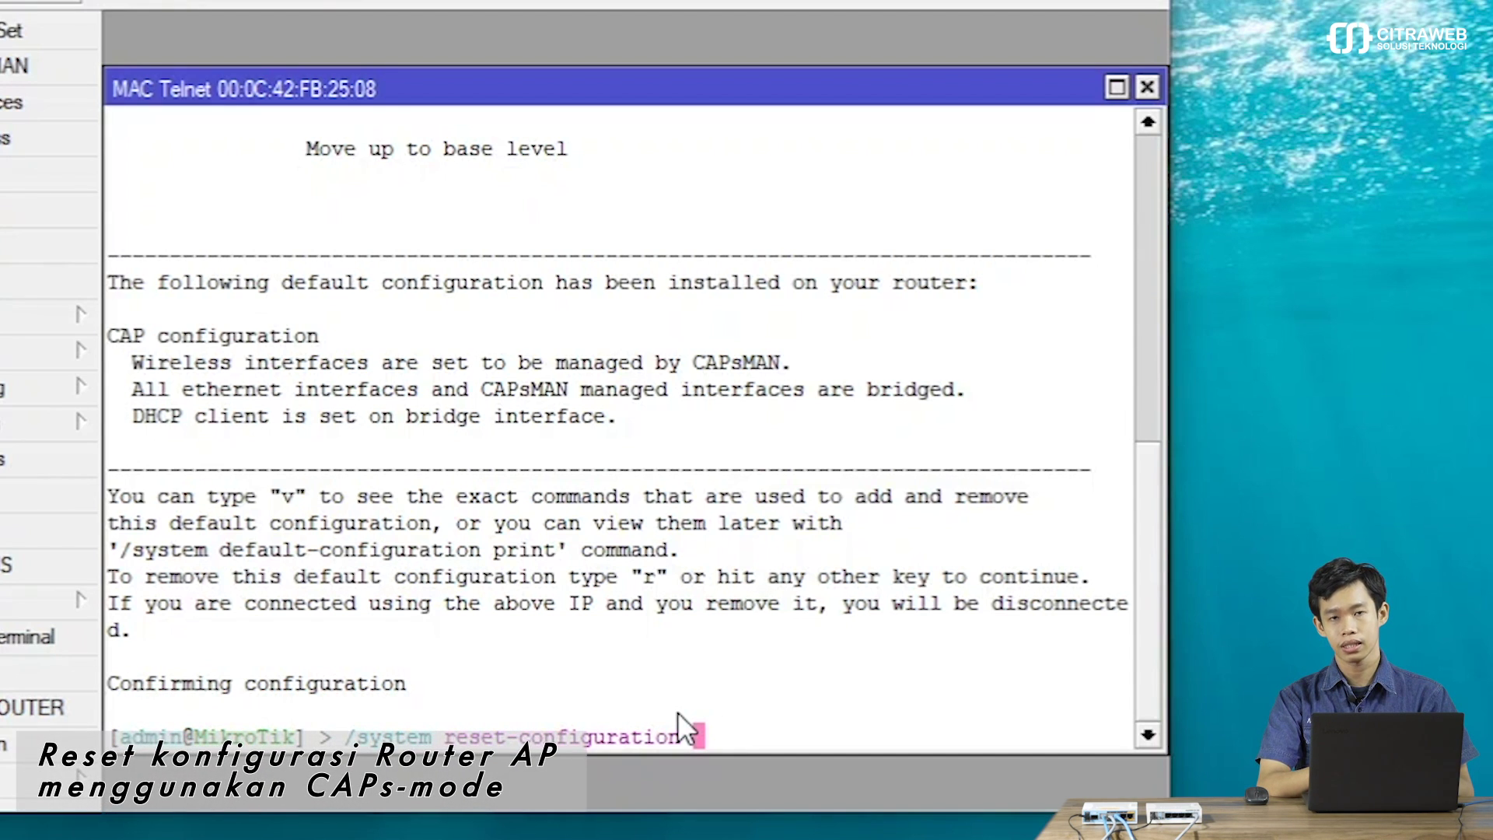
type("caps")
key("Tab")
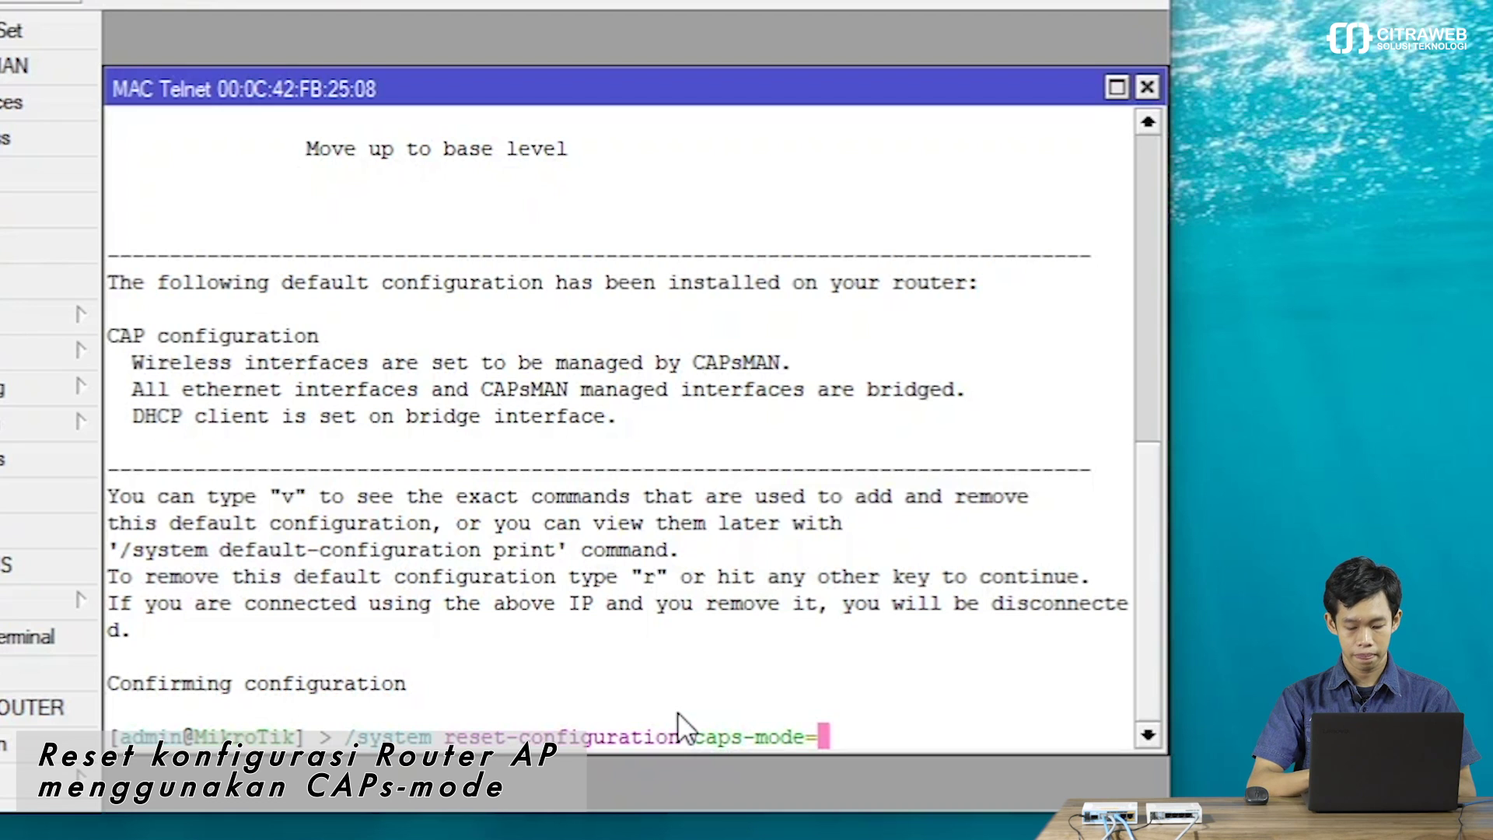
type("yes")
key("Return")
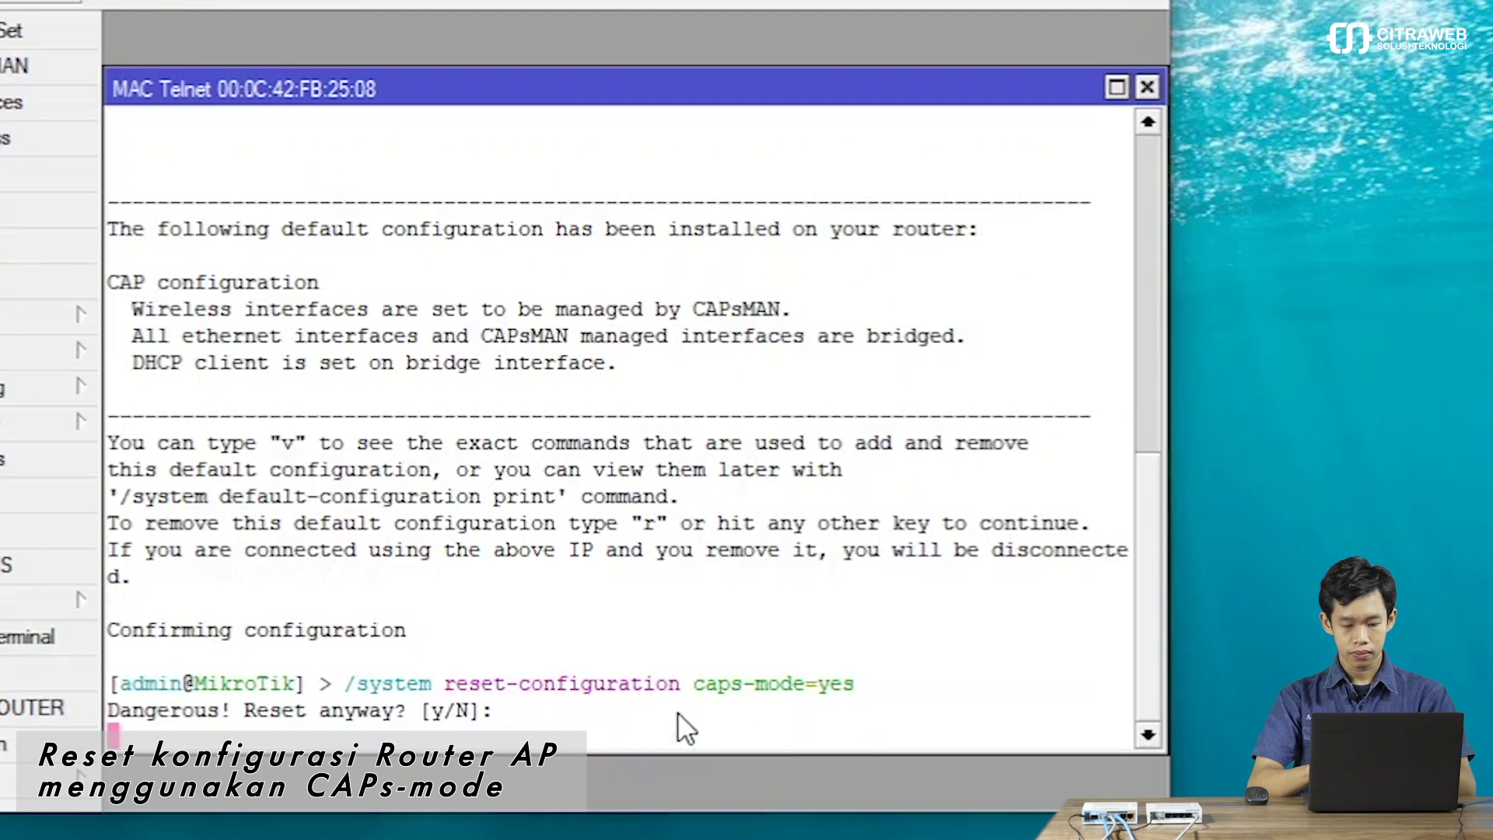
type("y")
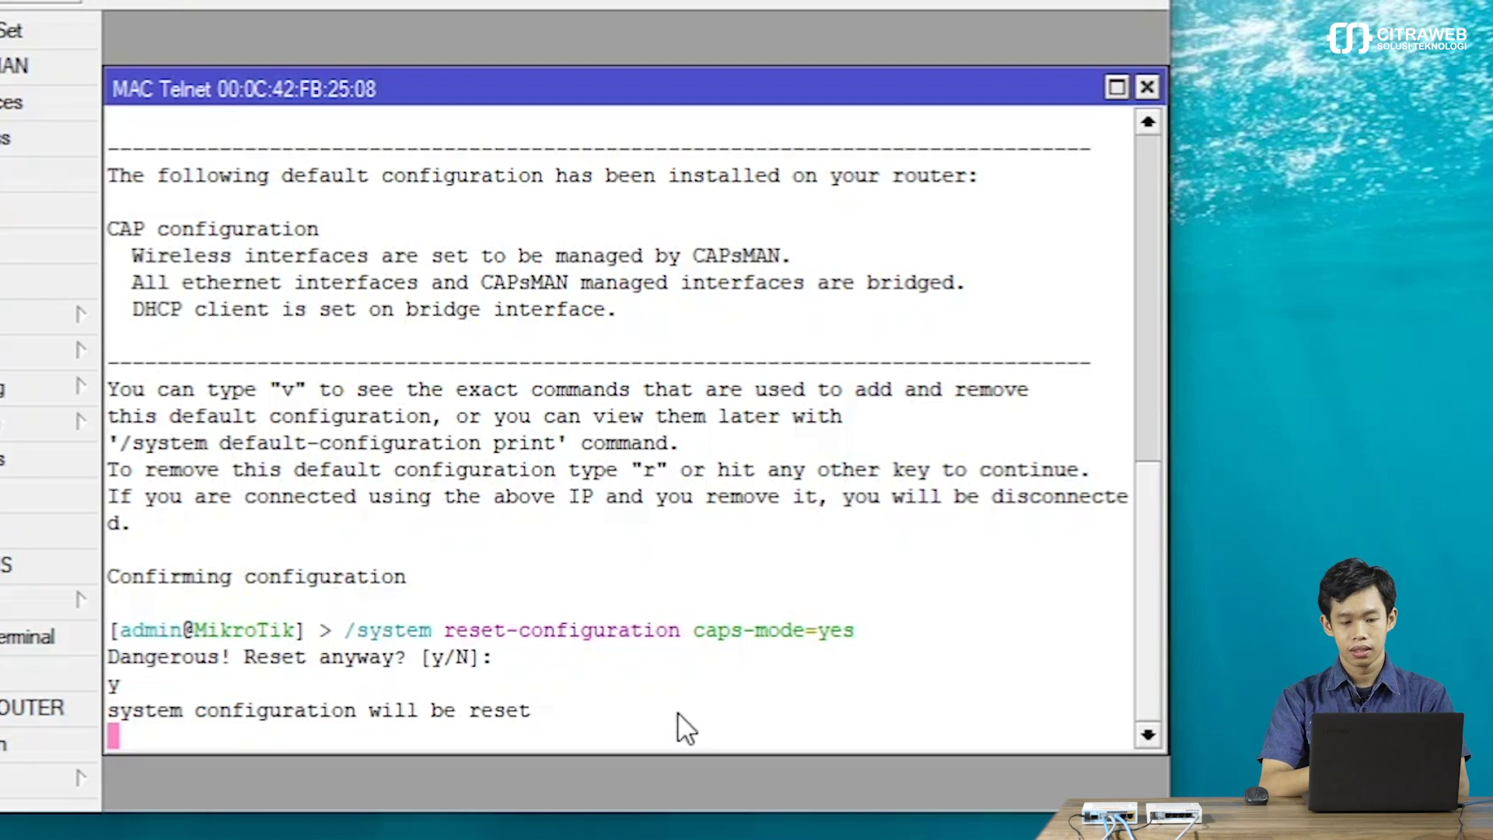
left_click(1143, 88)
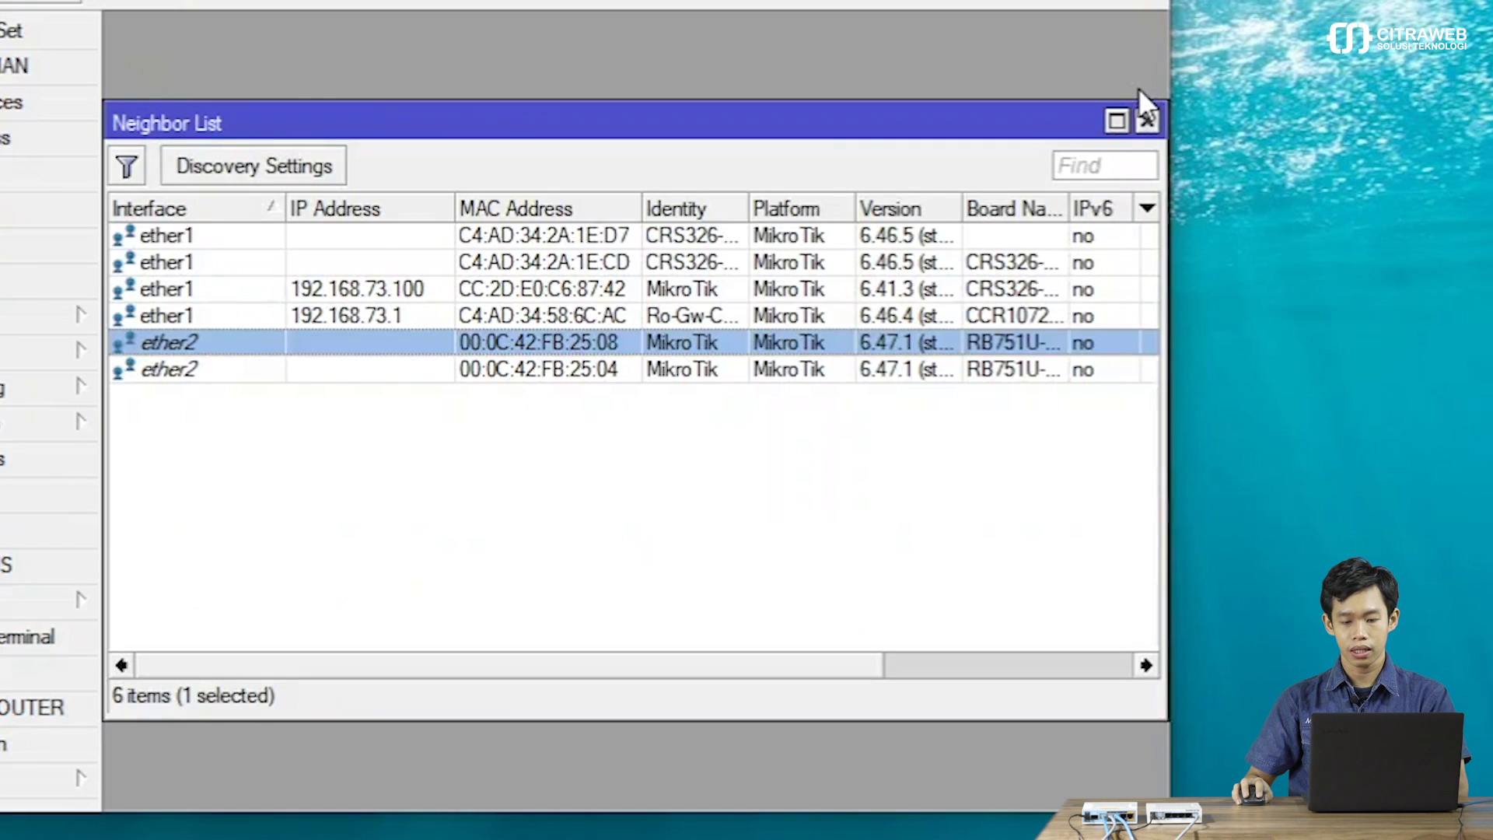
Tick Enabled in CAPsMAN's Manager settings and confirm with OK.
left_click(1151, 121)
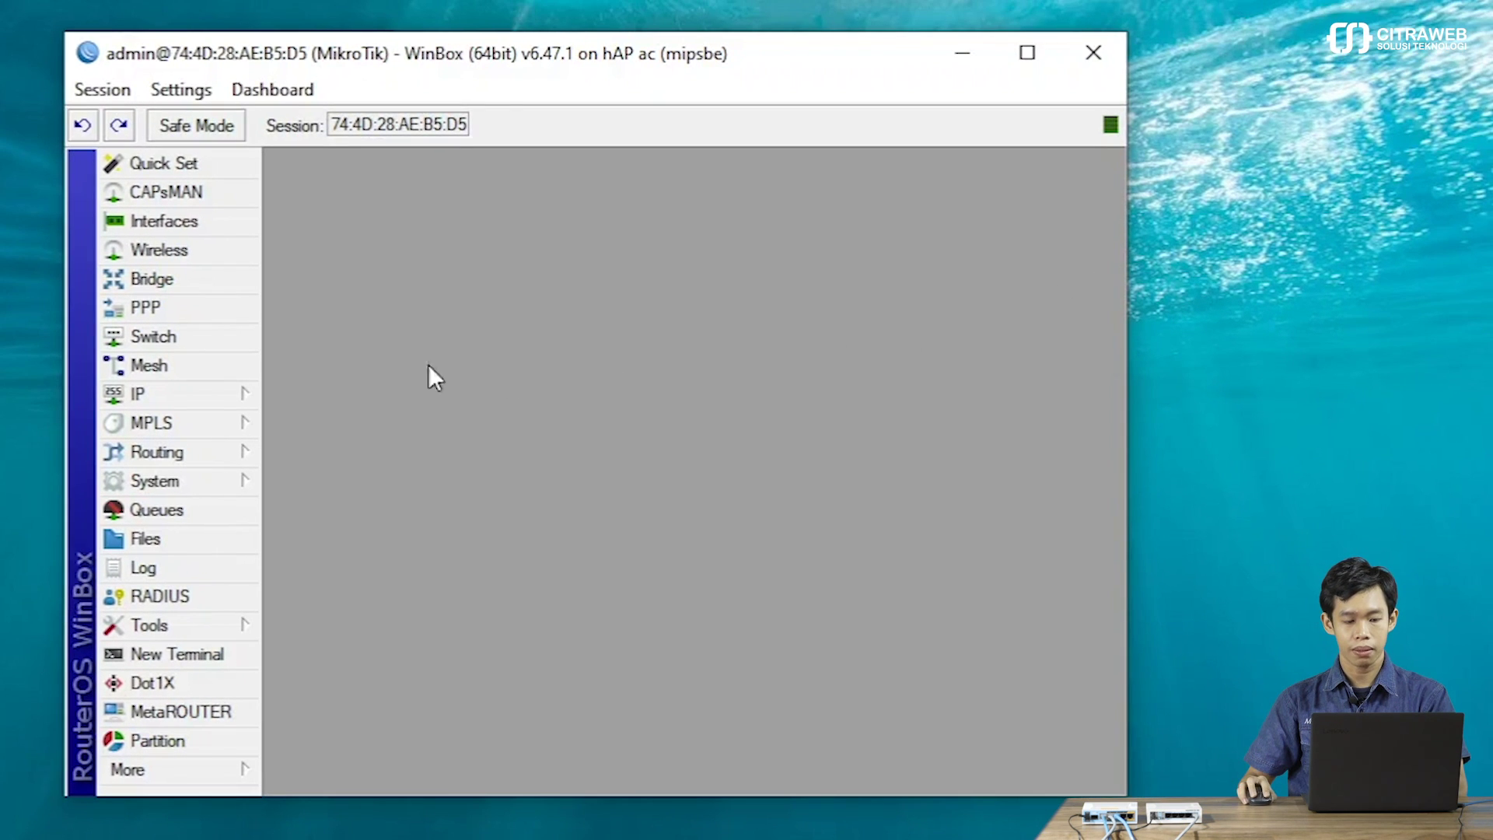
left_click(187, 193)
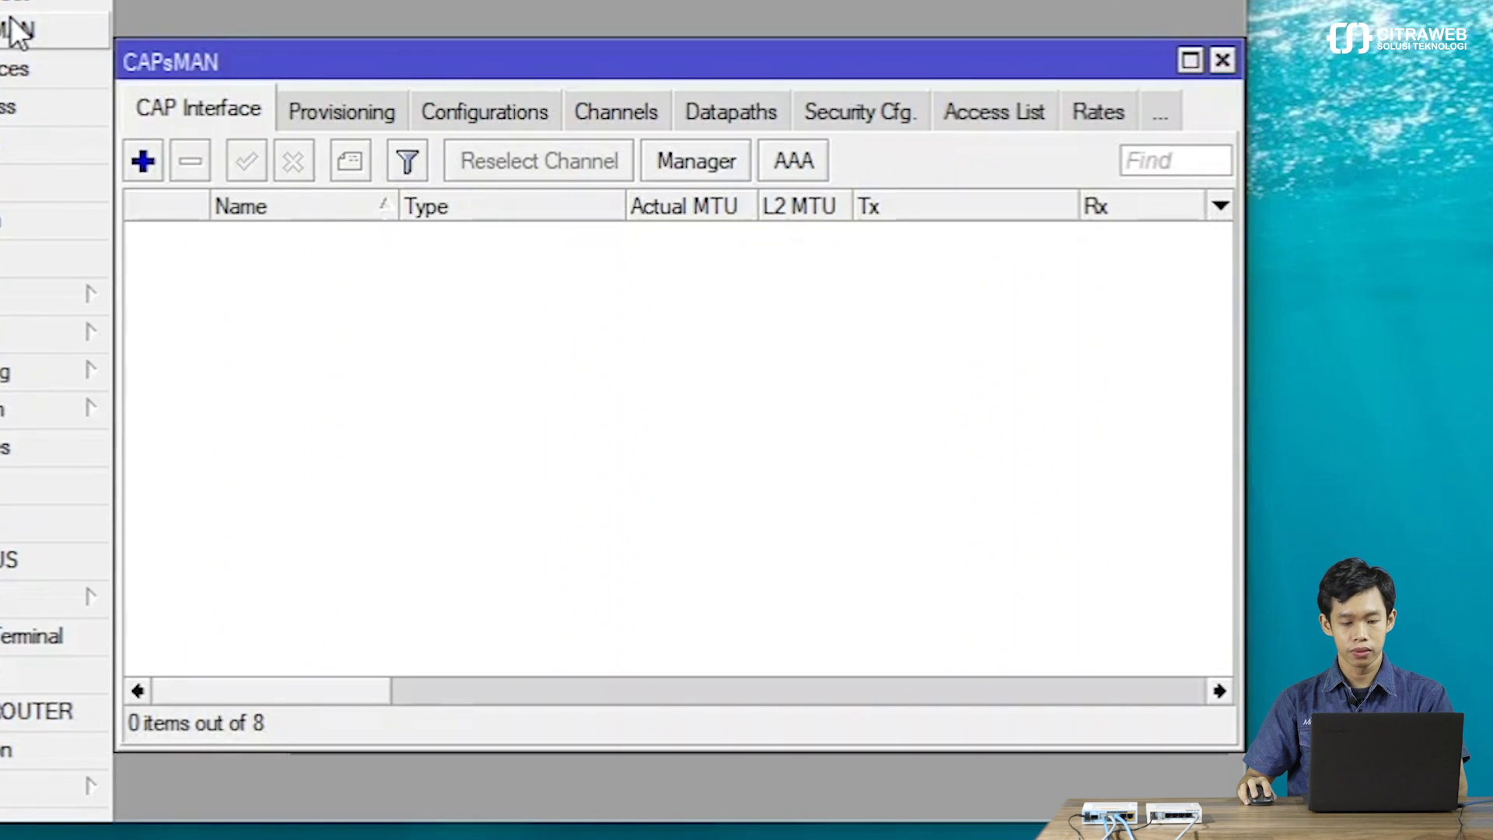
left_click(683, 160)
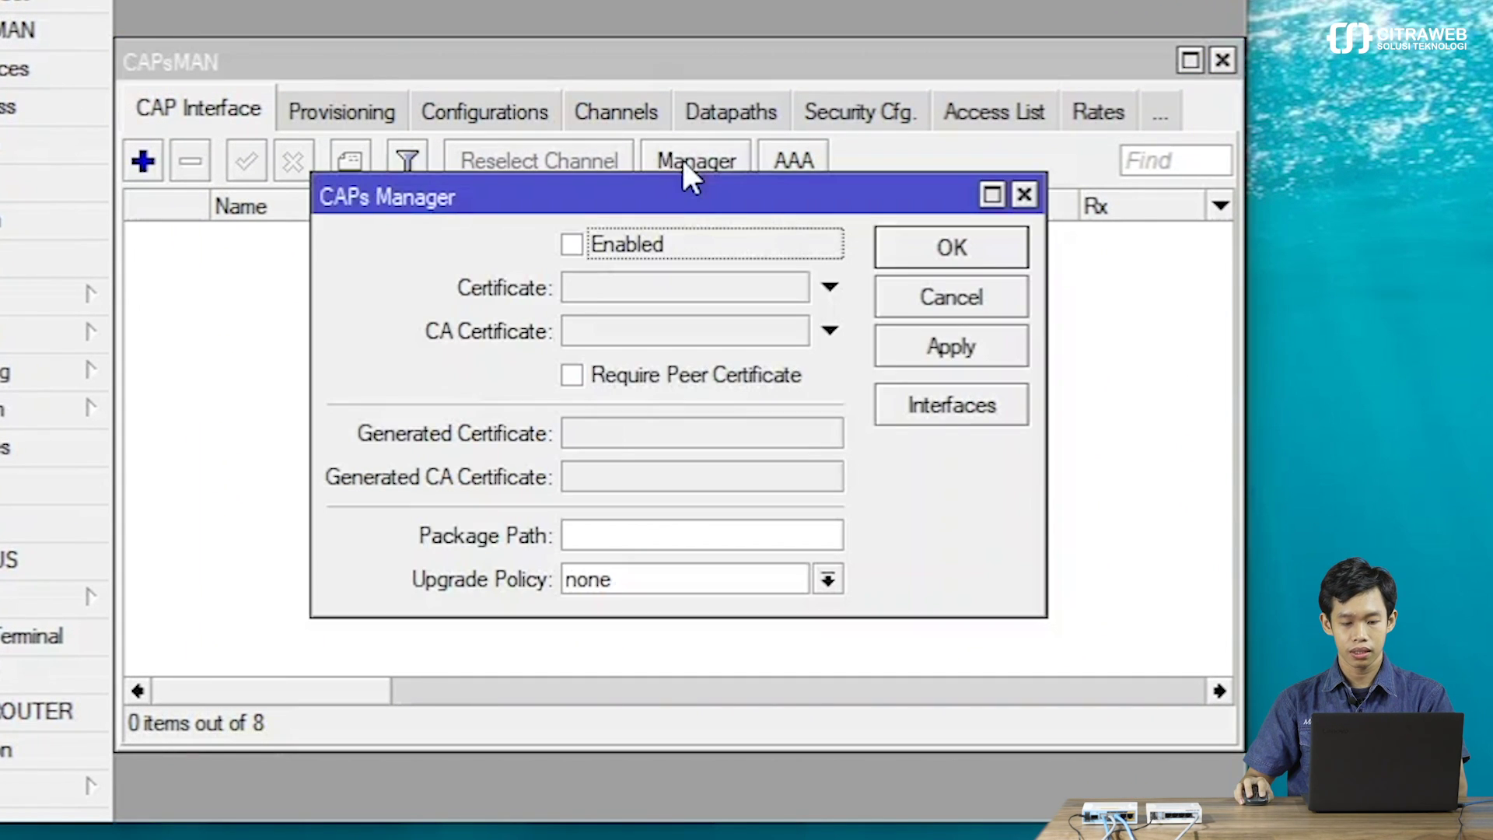
left_click(639, 245)
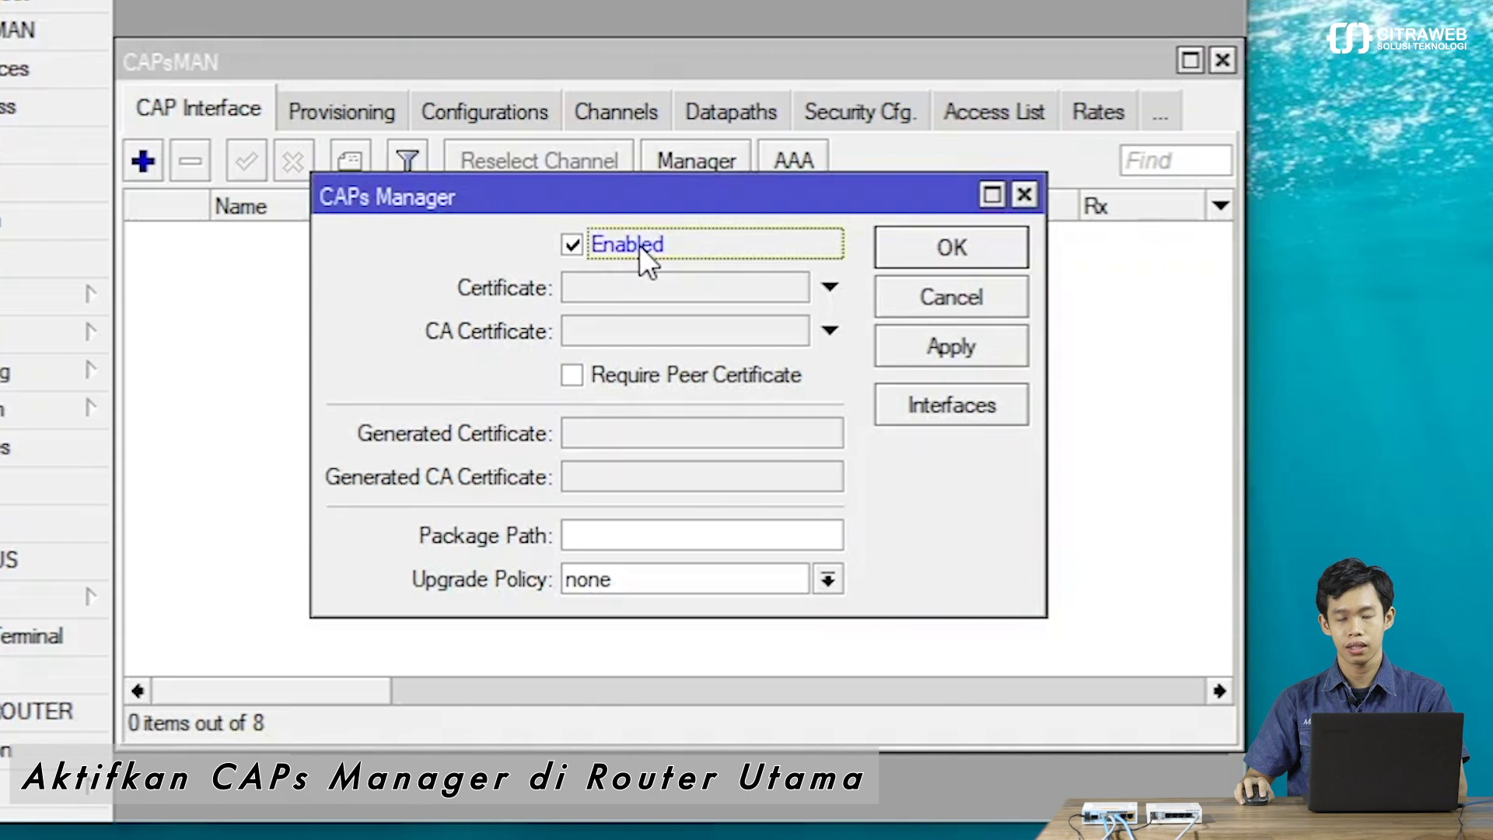
left_click(944, 246)
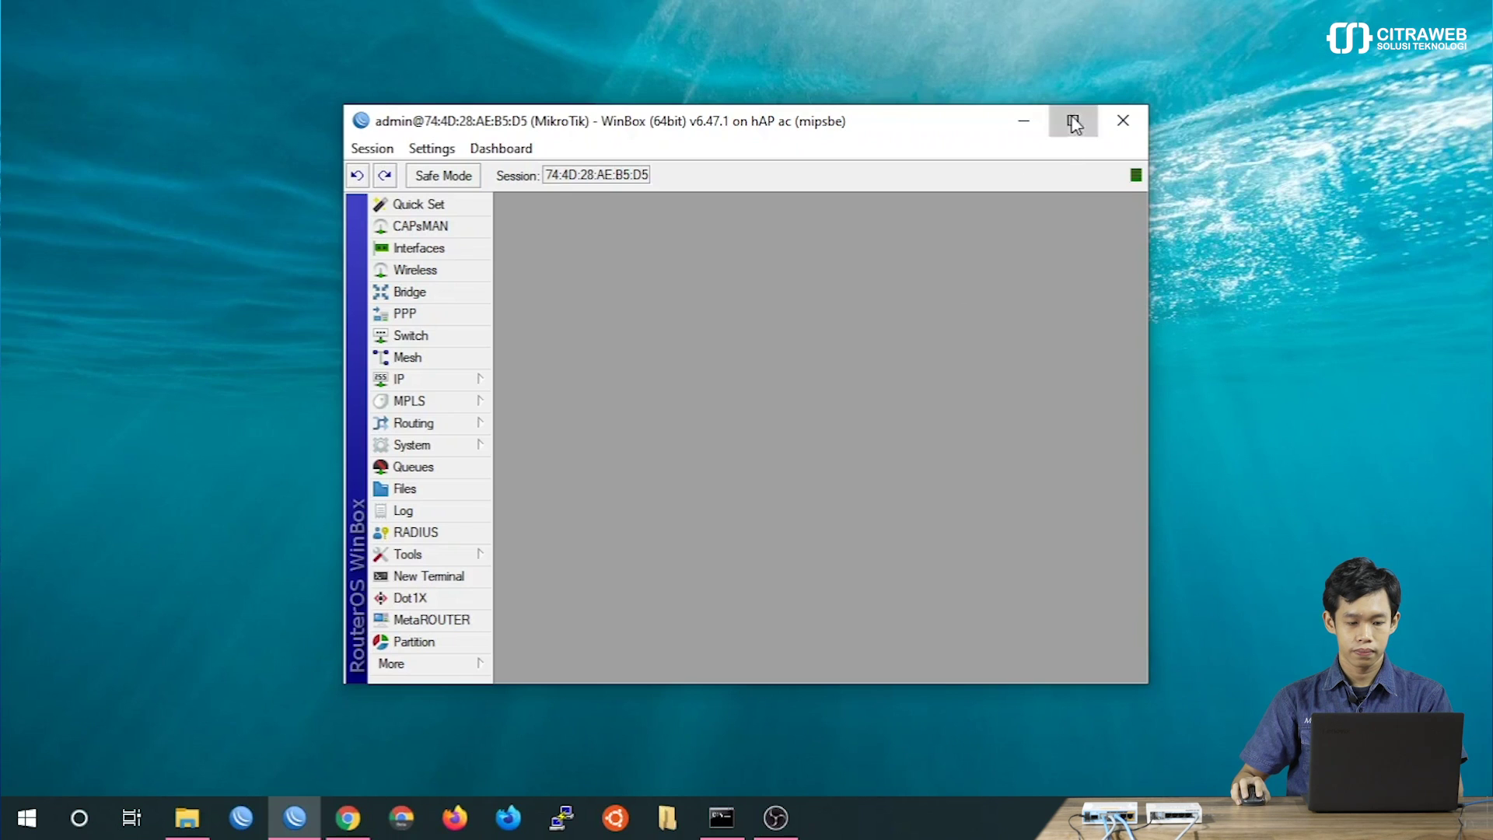
Maximize WinBox and add a bridge interface named bridge1-AP.
left_click(1073, 123)
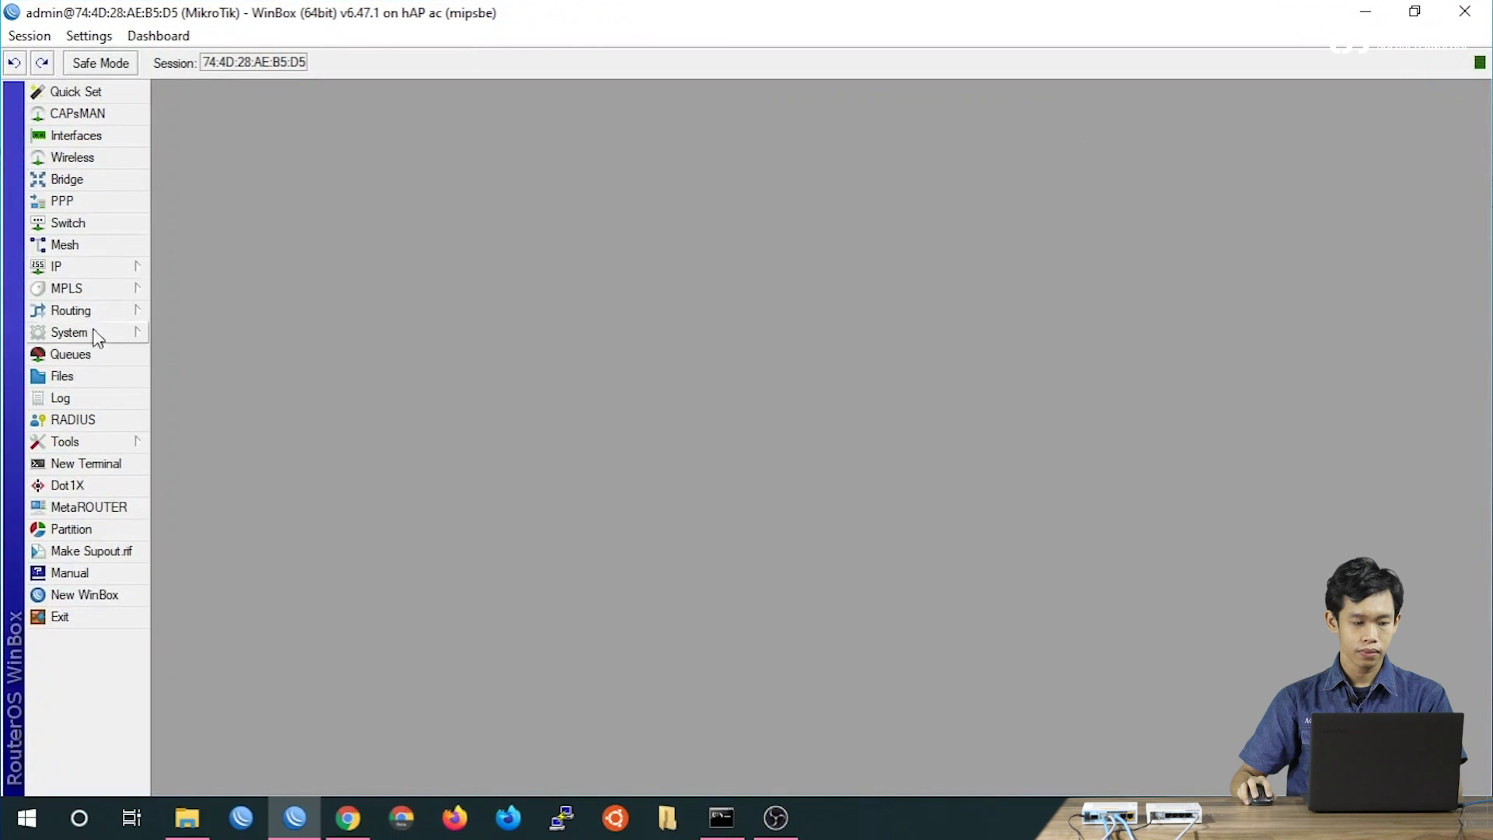
left_click(122, 191)
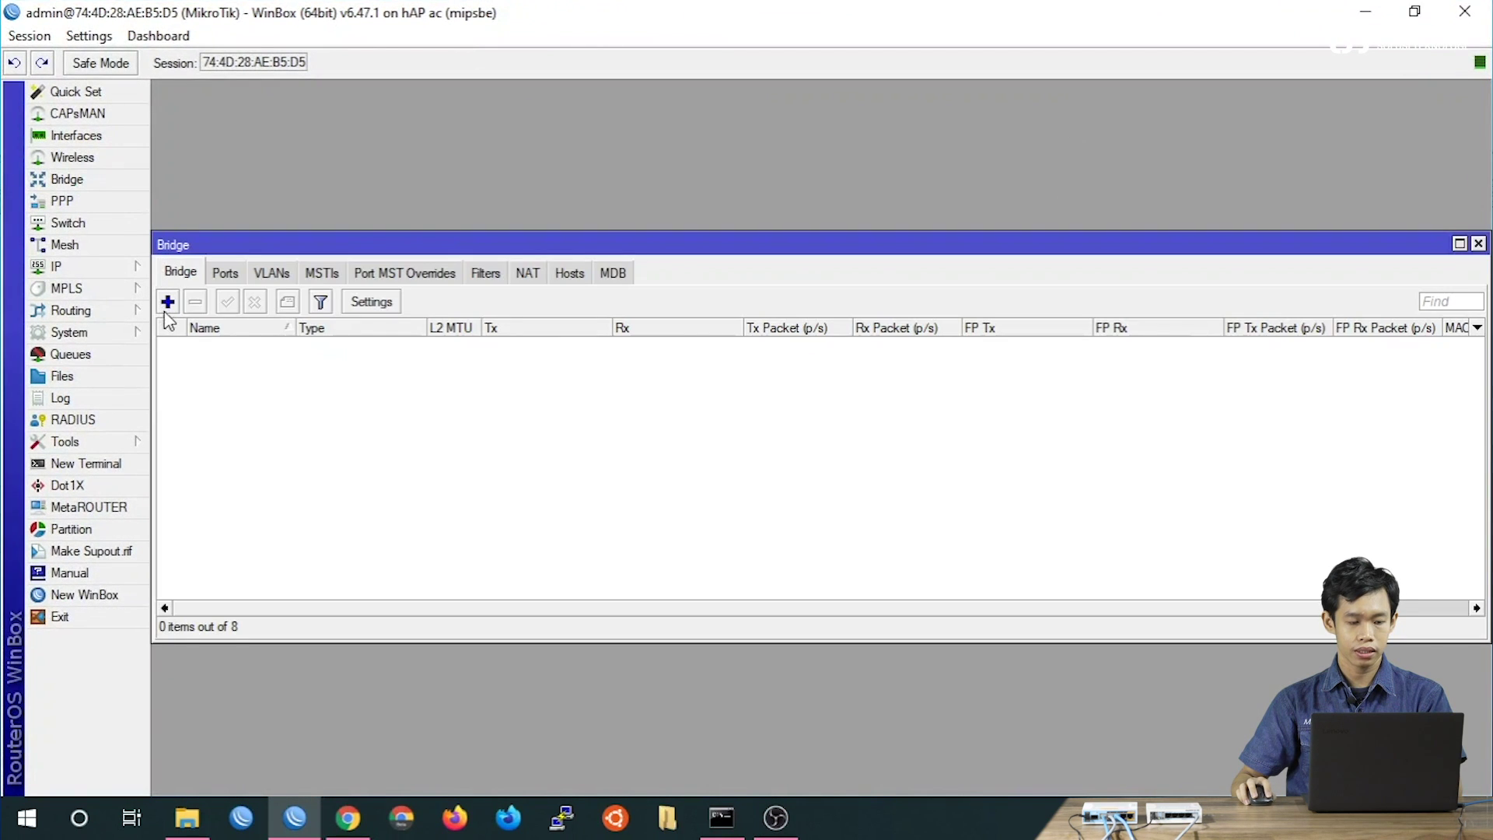
left_click(165, 300)
left_click(639, 209)
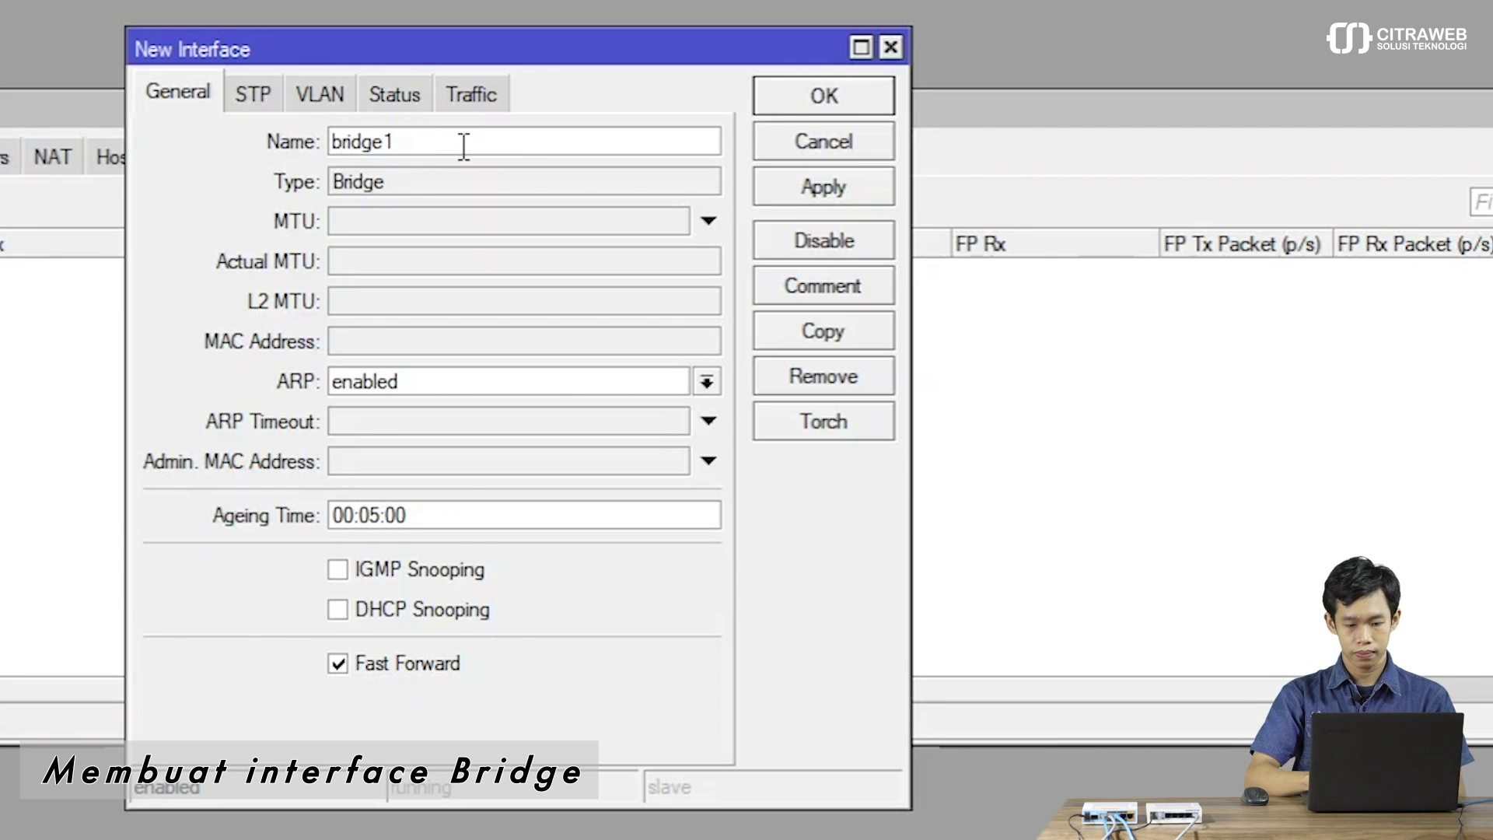
type("-AP")
key("Return")
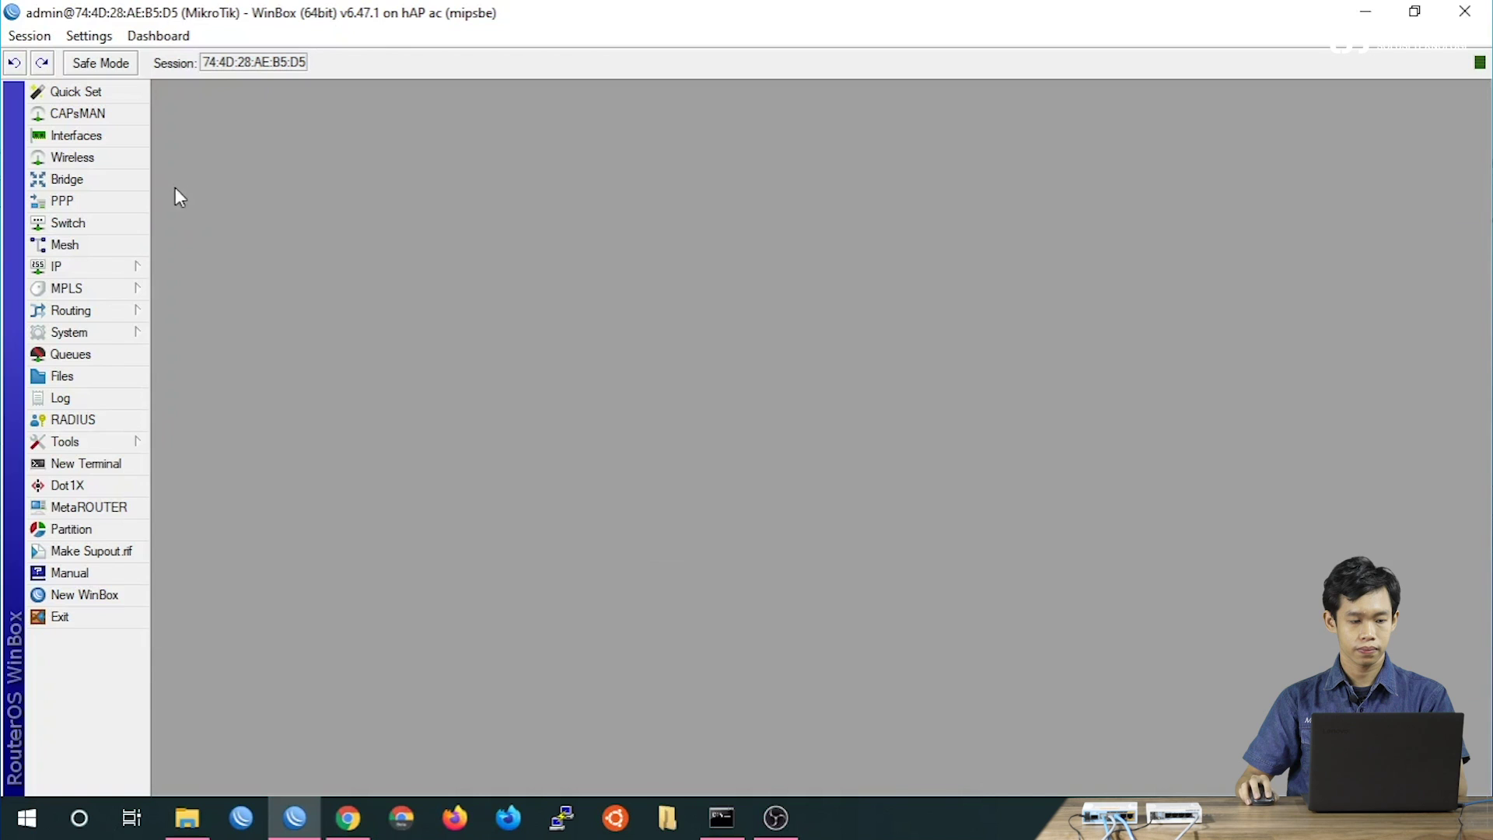
Create VLAN interface vlan11-guru on bridge1-AP.
left_click(107, 141)
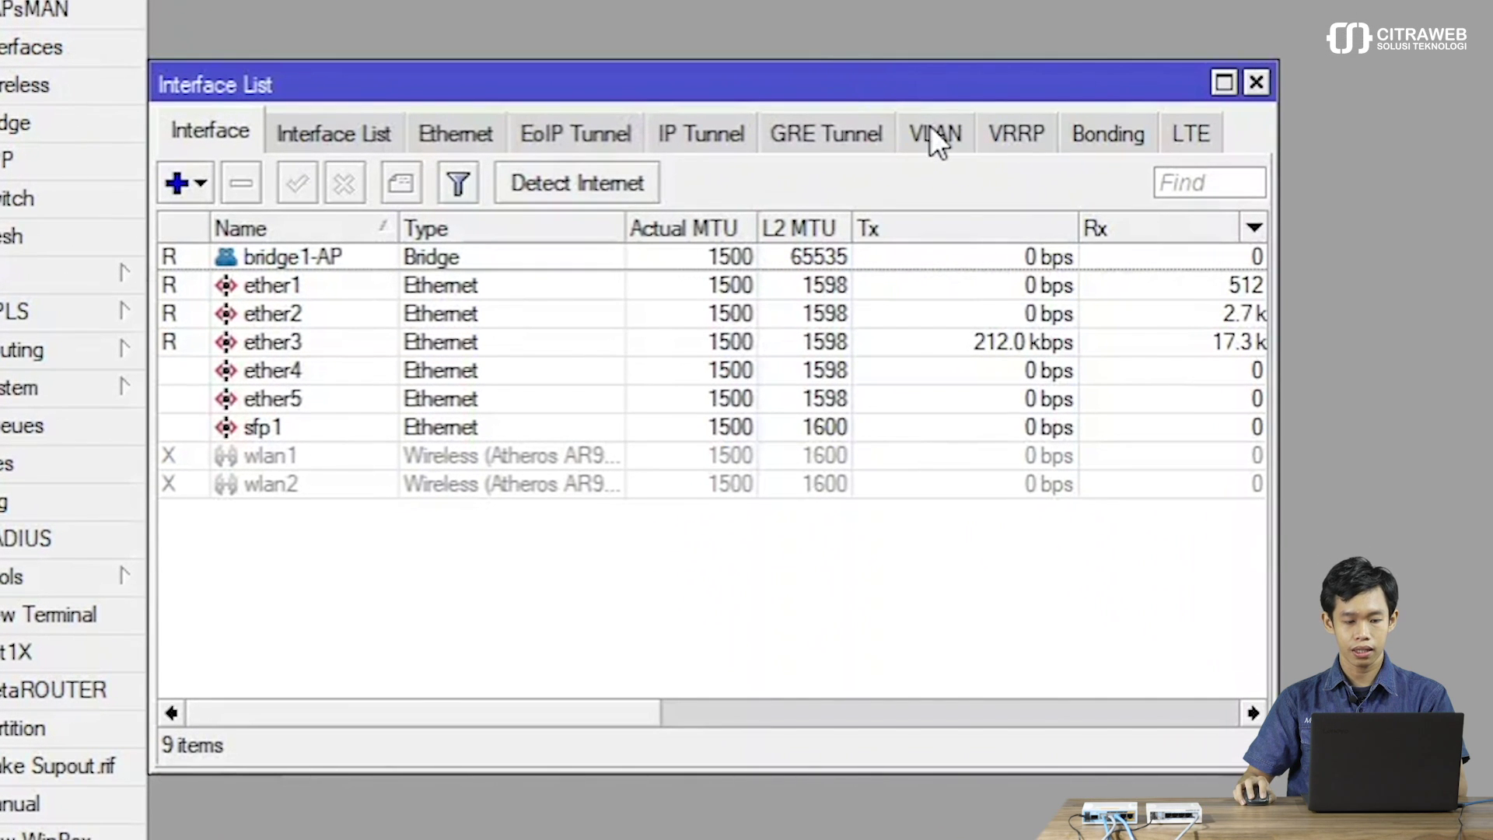
left_click(931, 131)
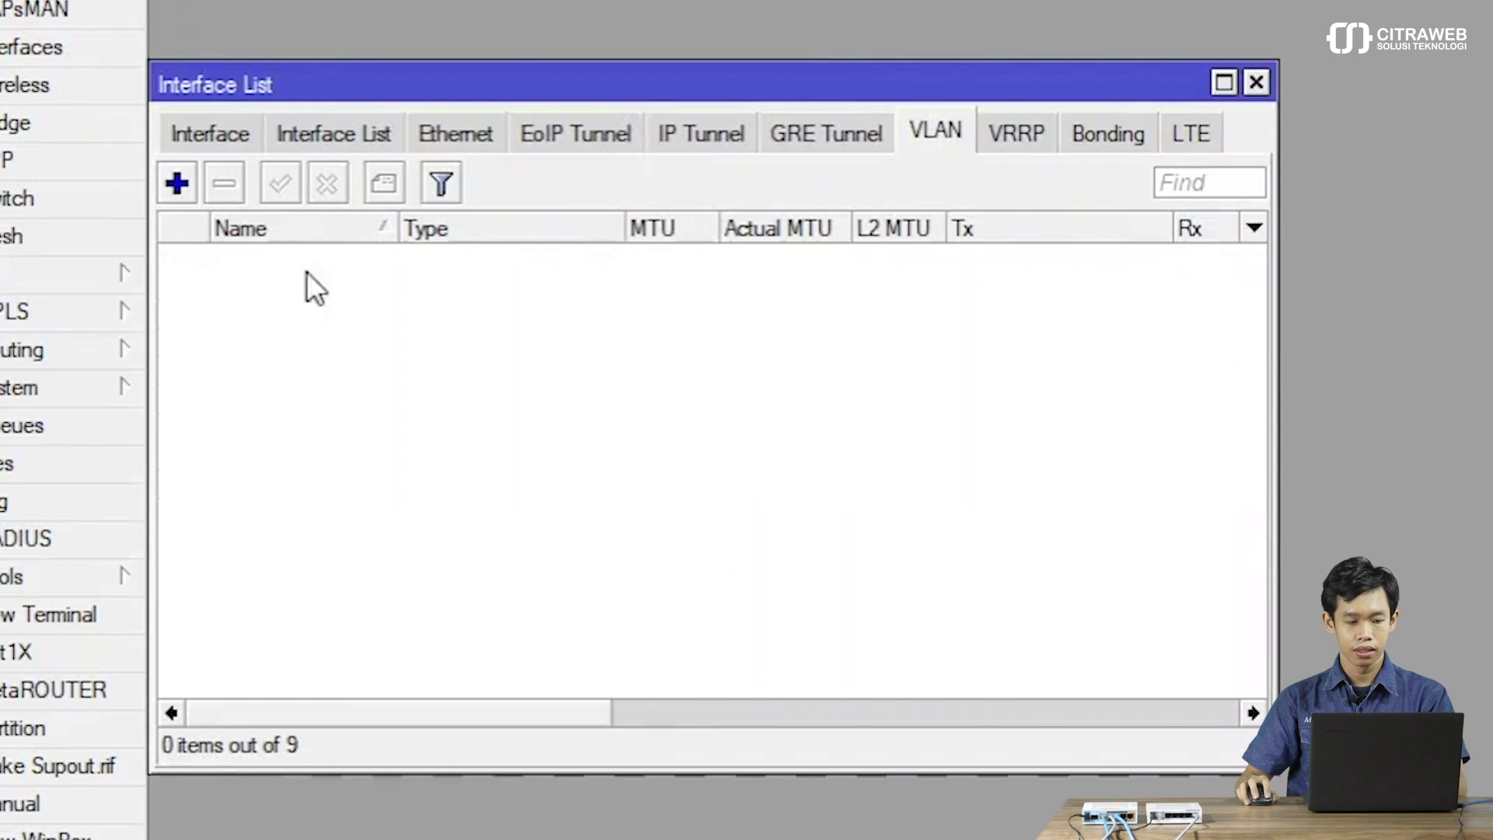
left_click(177, 183)
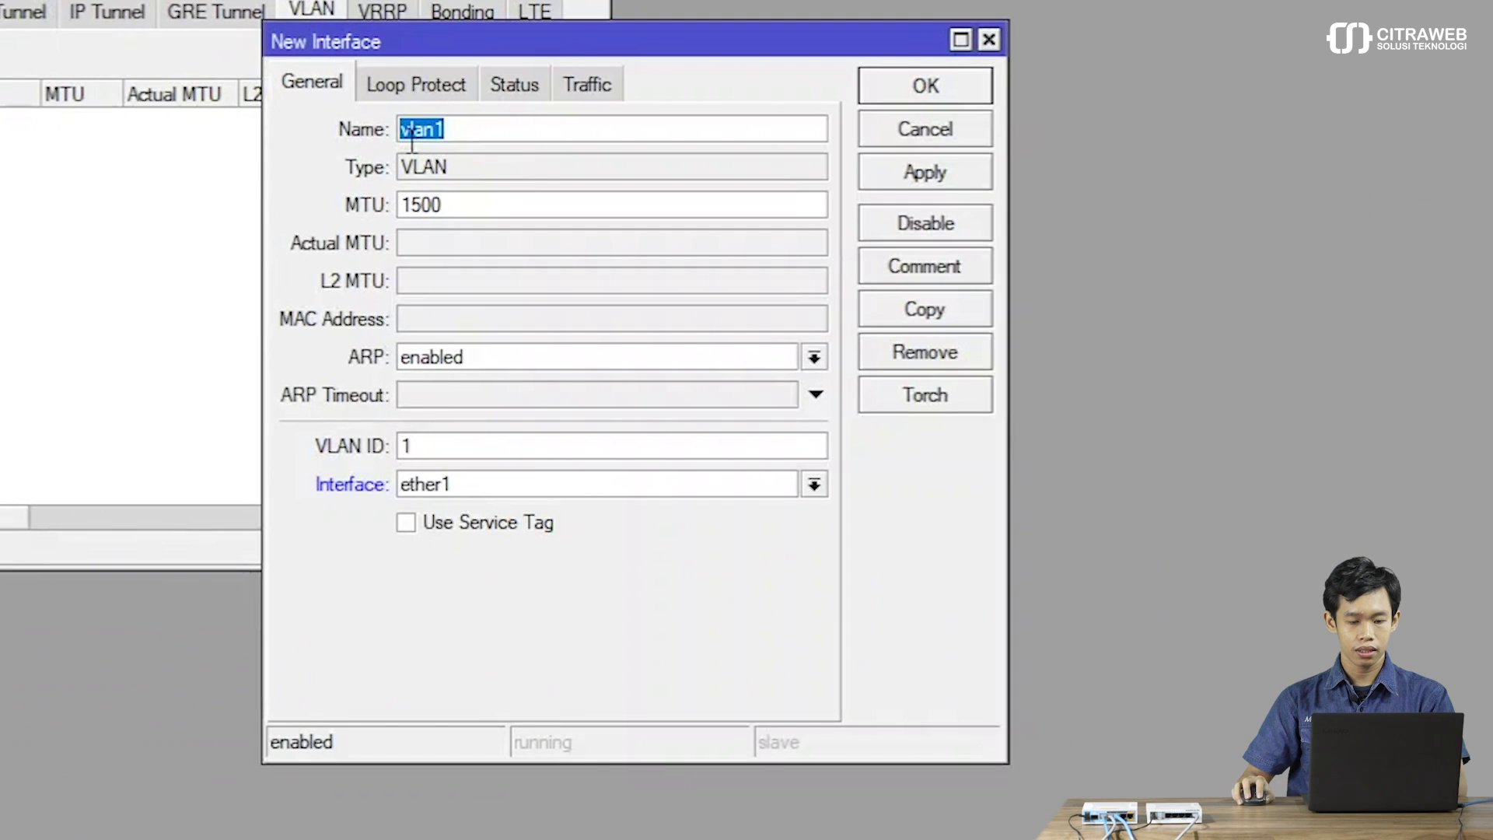
left_click(1120, 265)
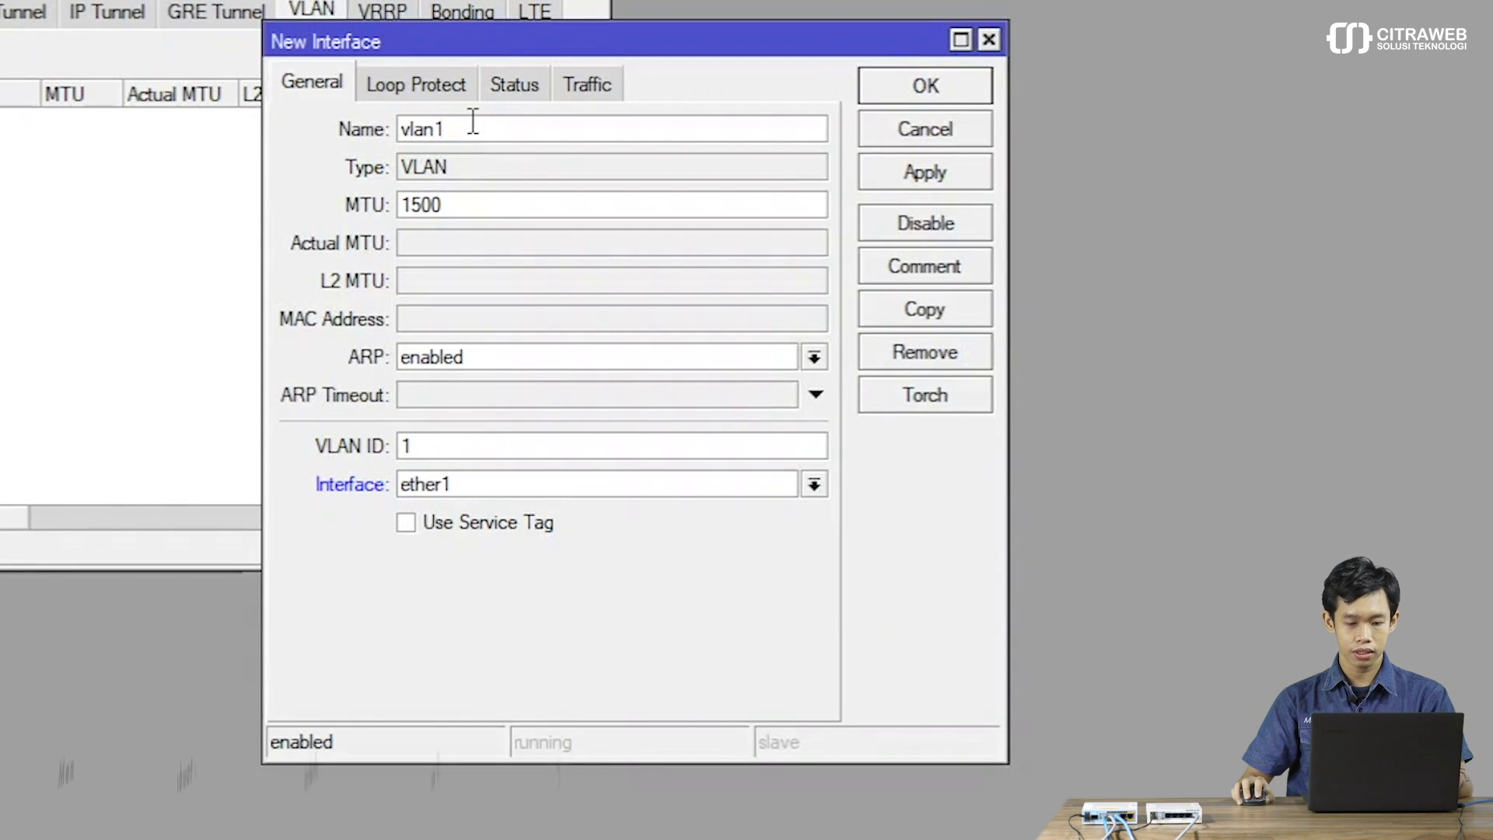
type("1-guru")
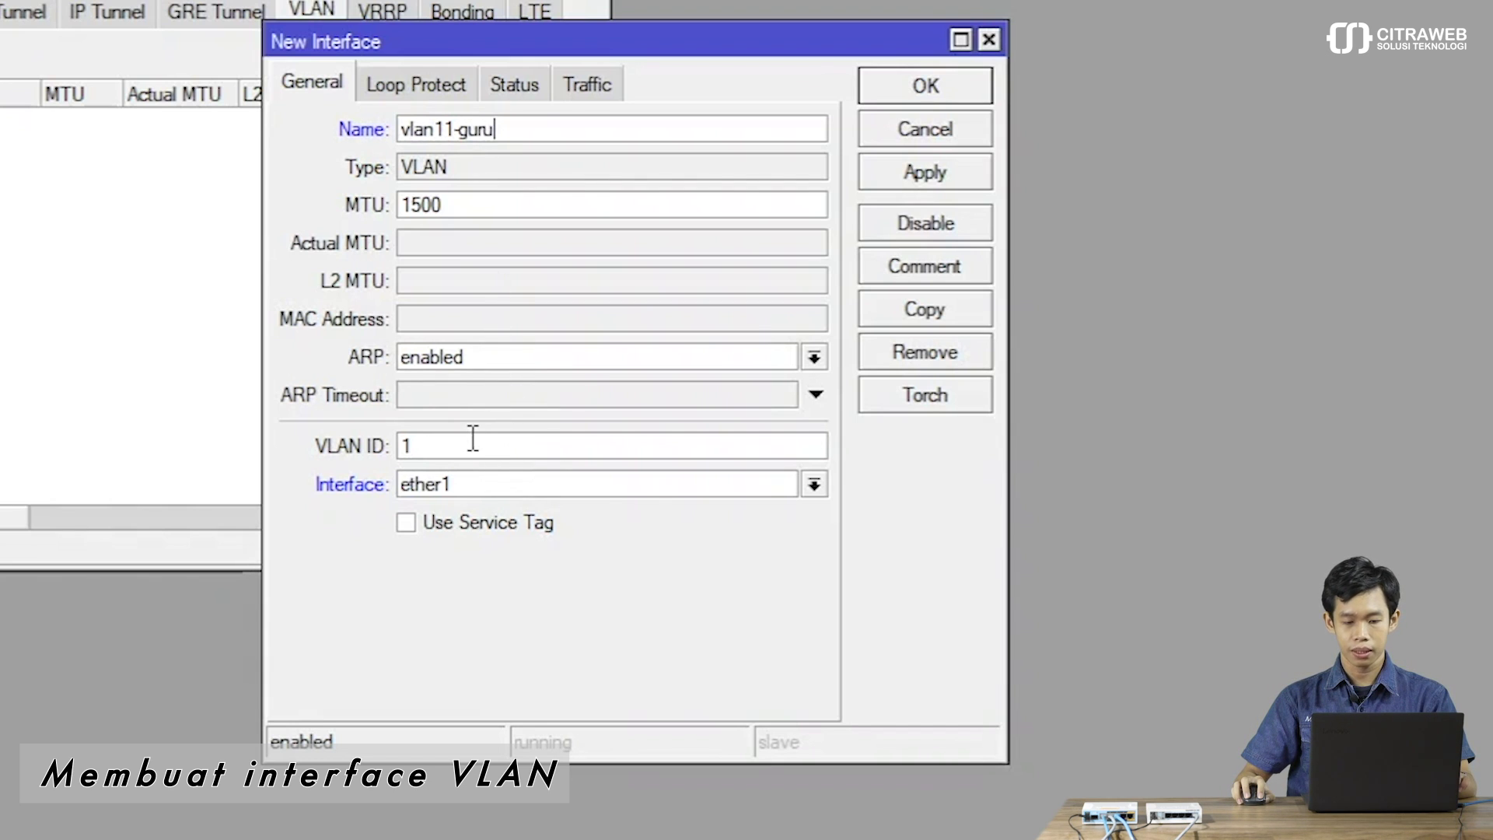
type("1")
left_click(516, 490)
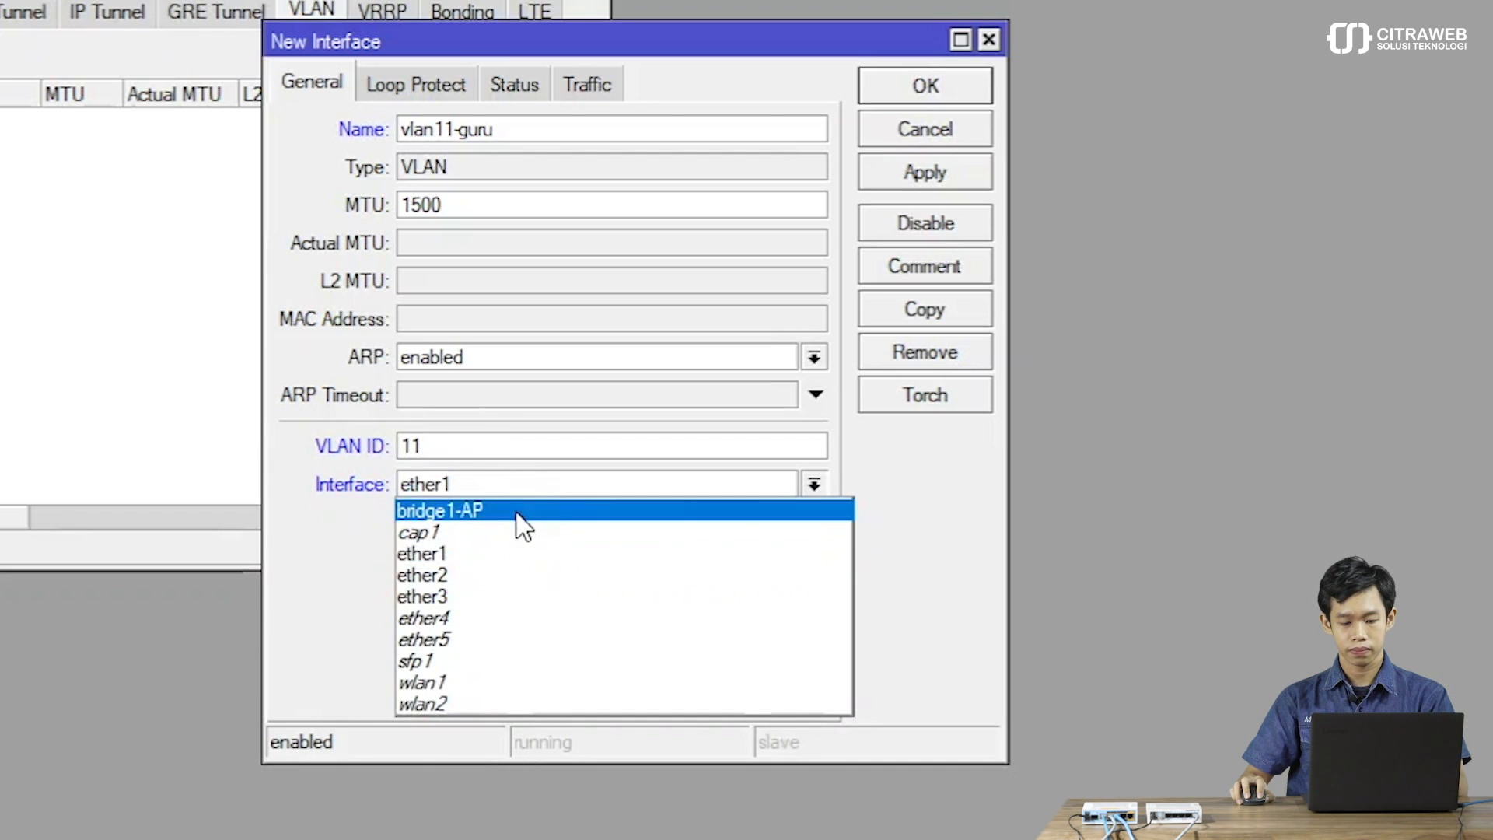
left_click(517, 514)
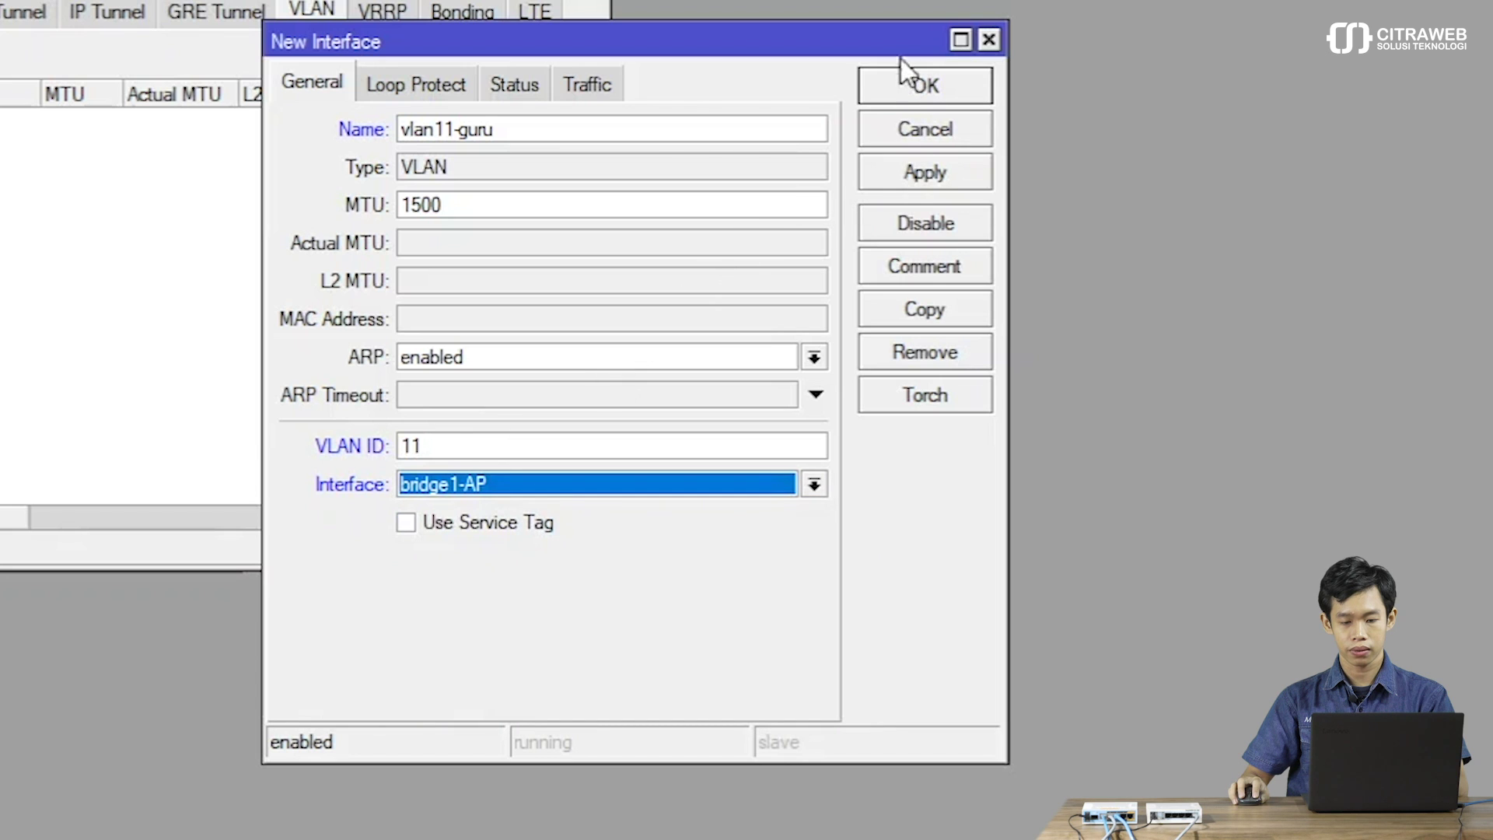
left_click(911, 86)
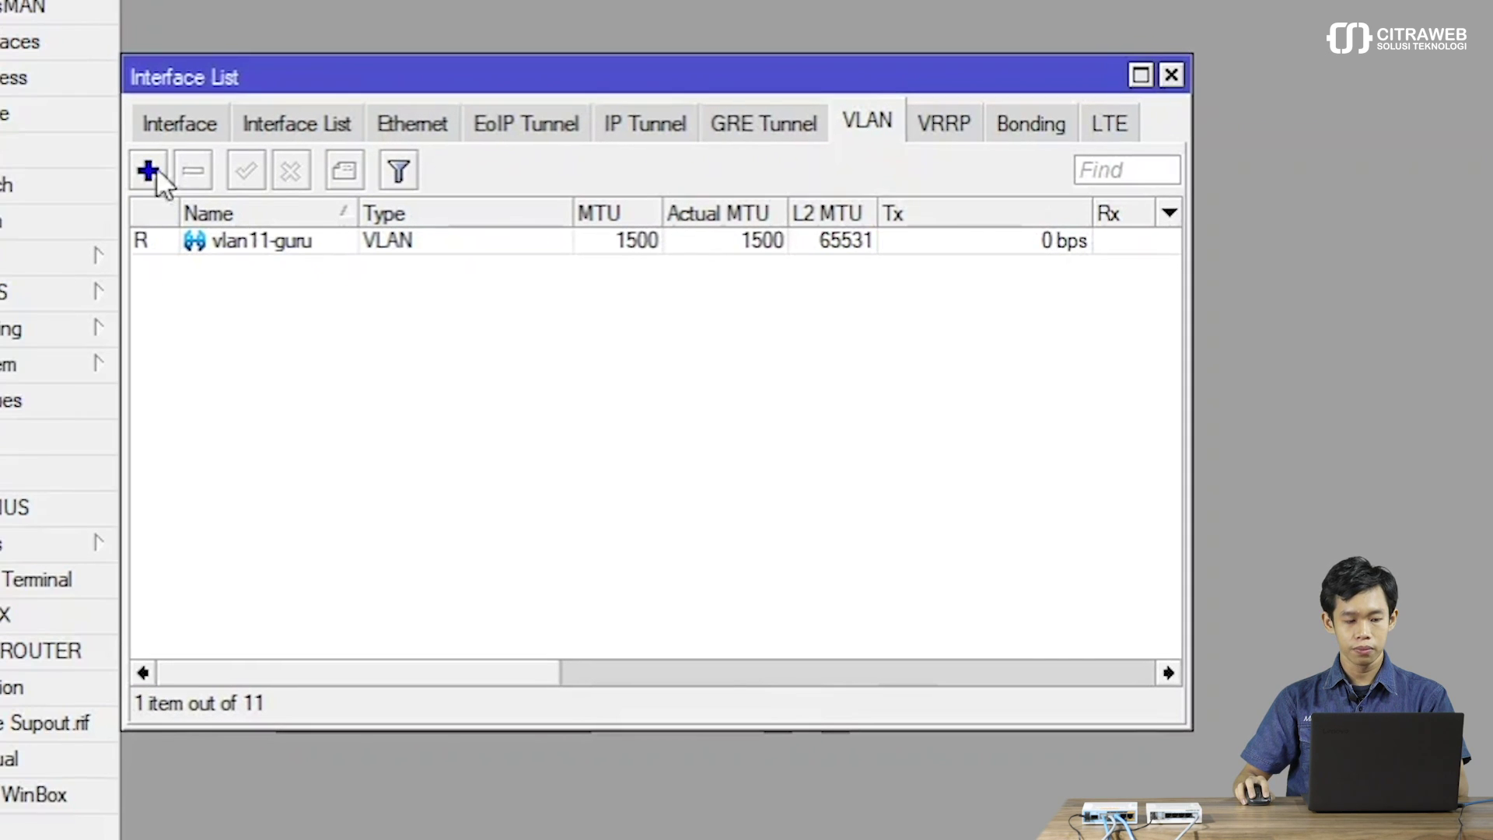
Add VLAN interface vlan12-karyawan with VLAN ID 12 on bridge1-AP.
left_click(152, 165)
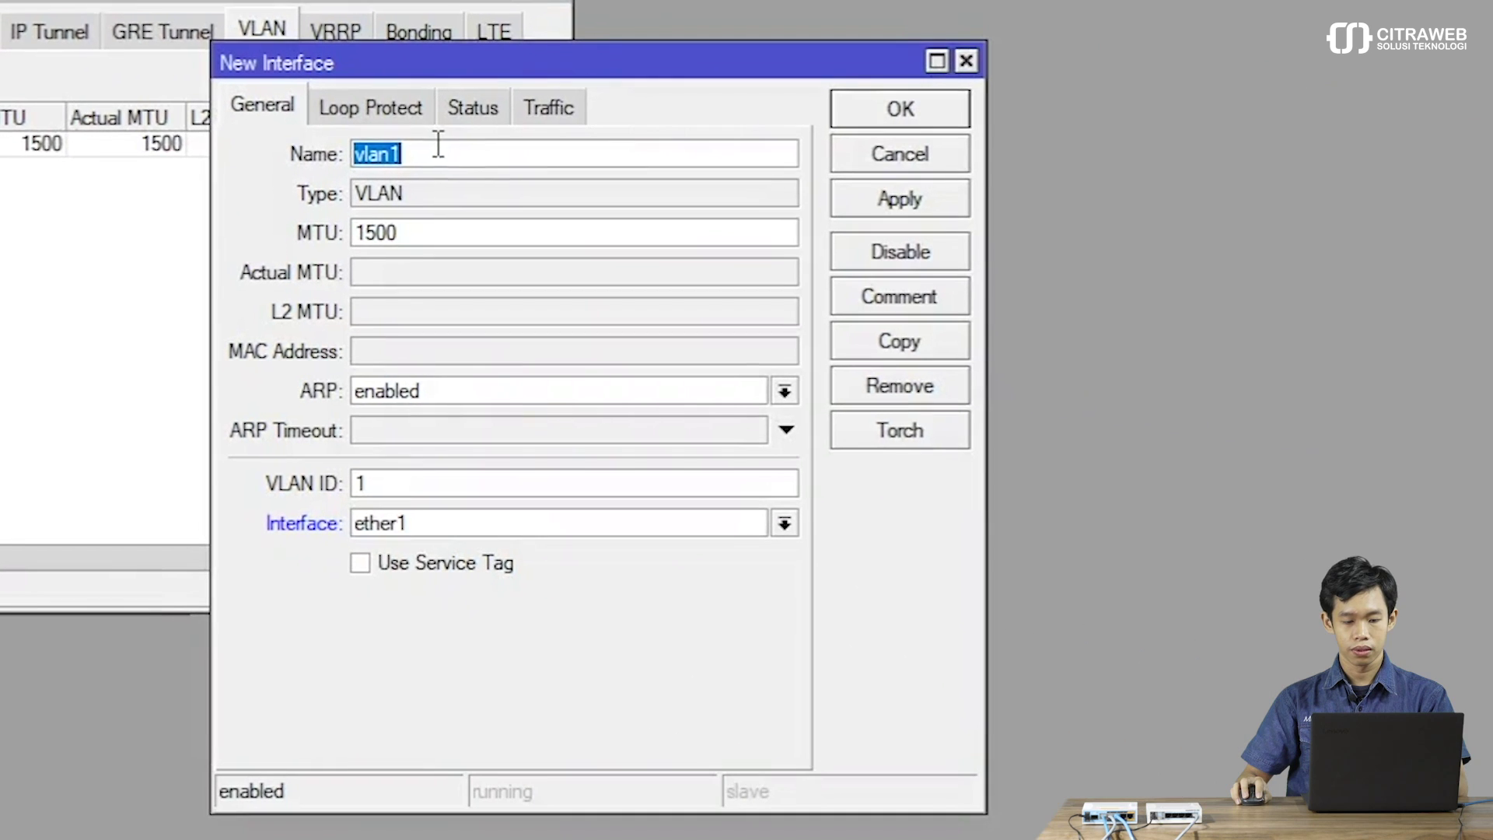
left_click(1054, 249)
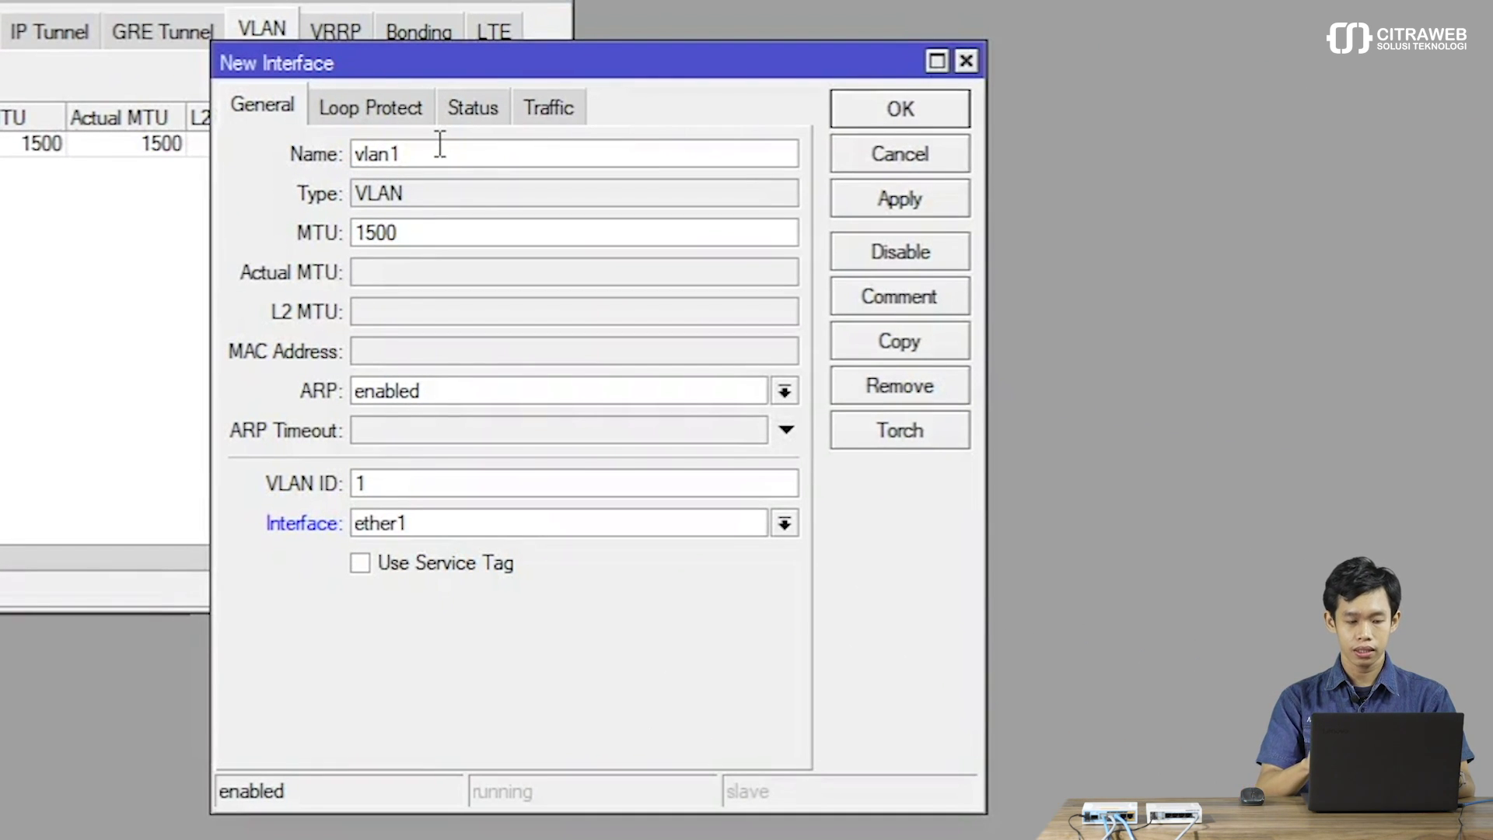
type("2-karyawan")
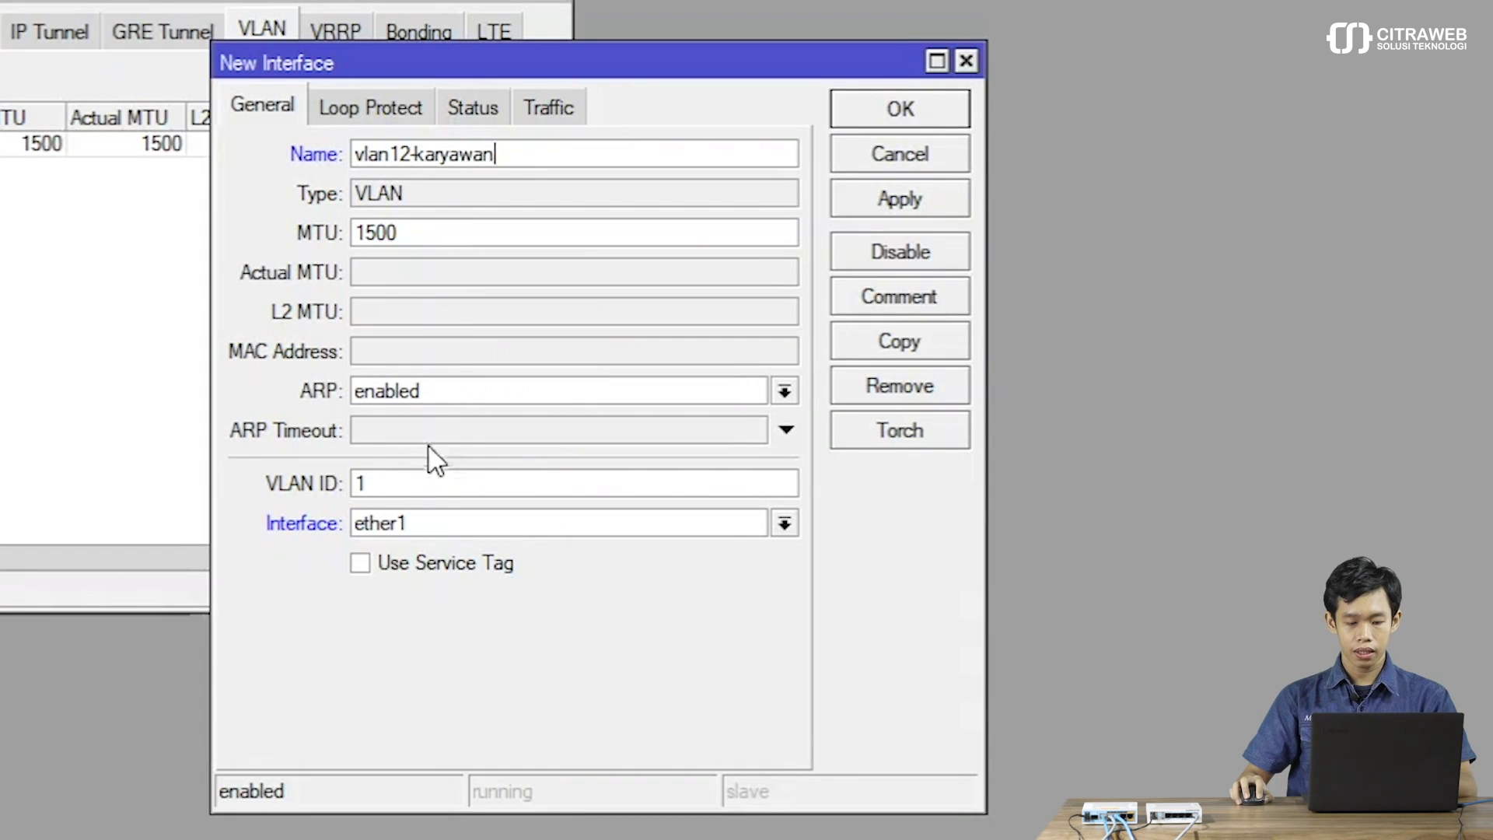
left_click(414, 476)
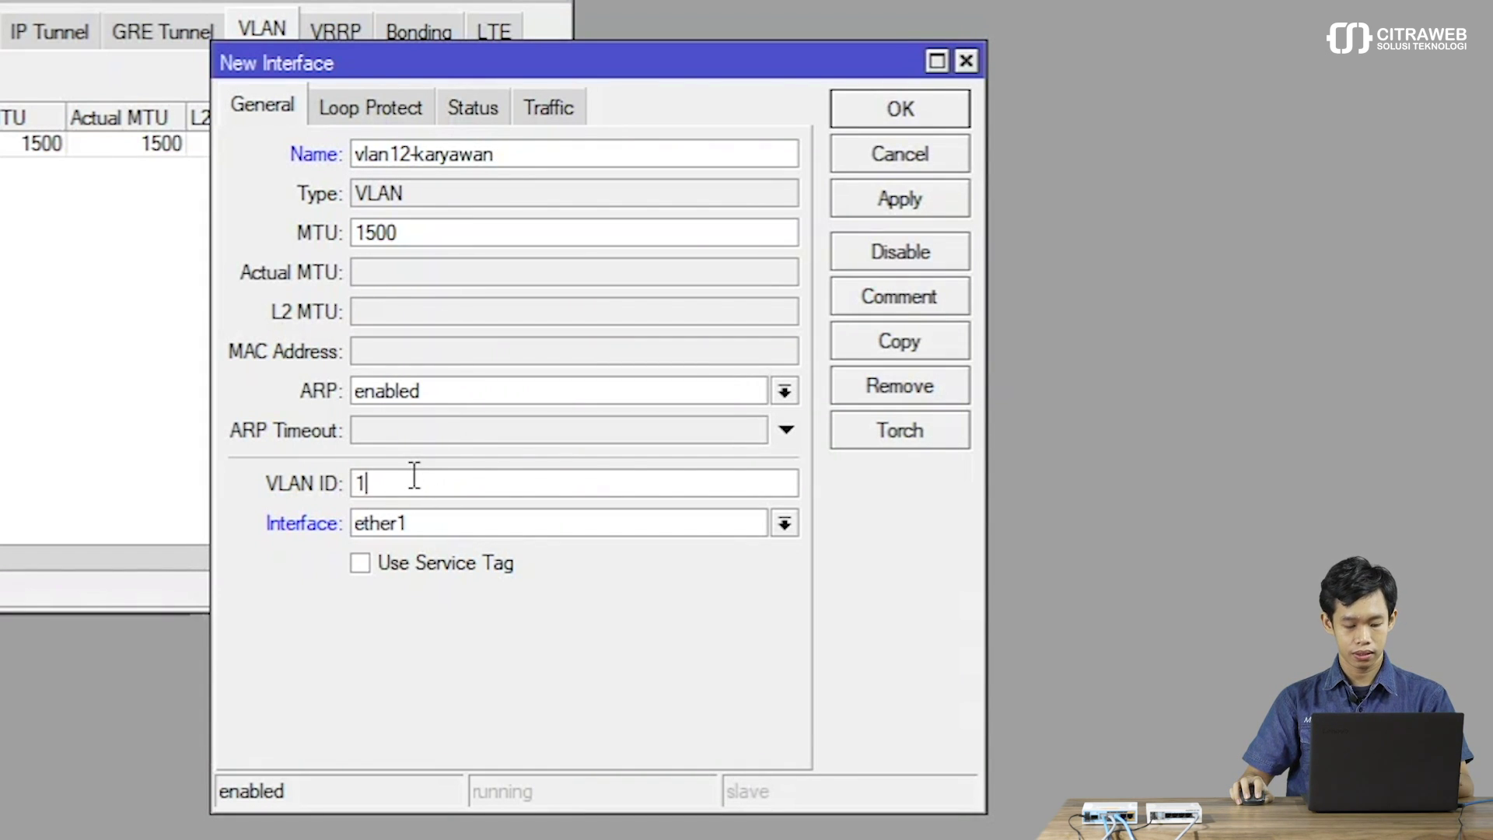
type("2")
left_click(427, 524)
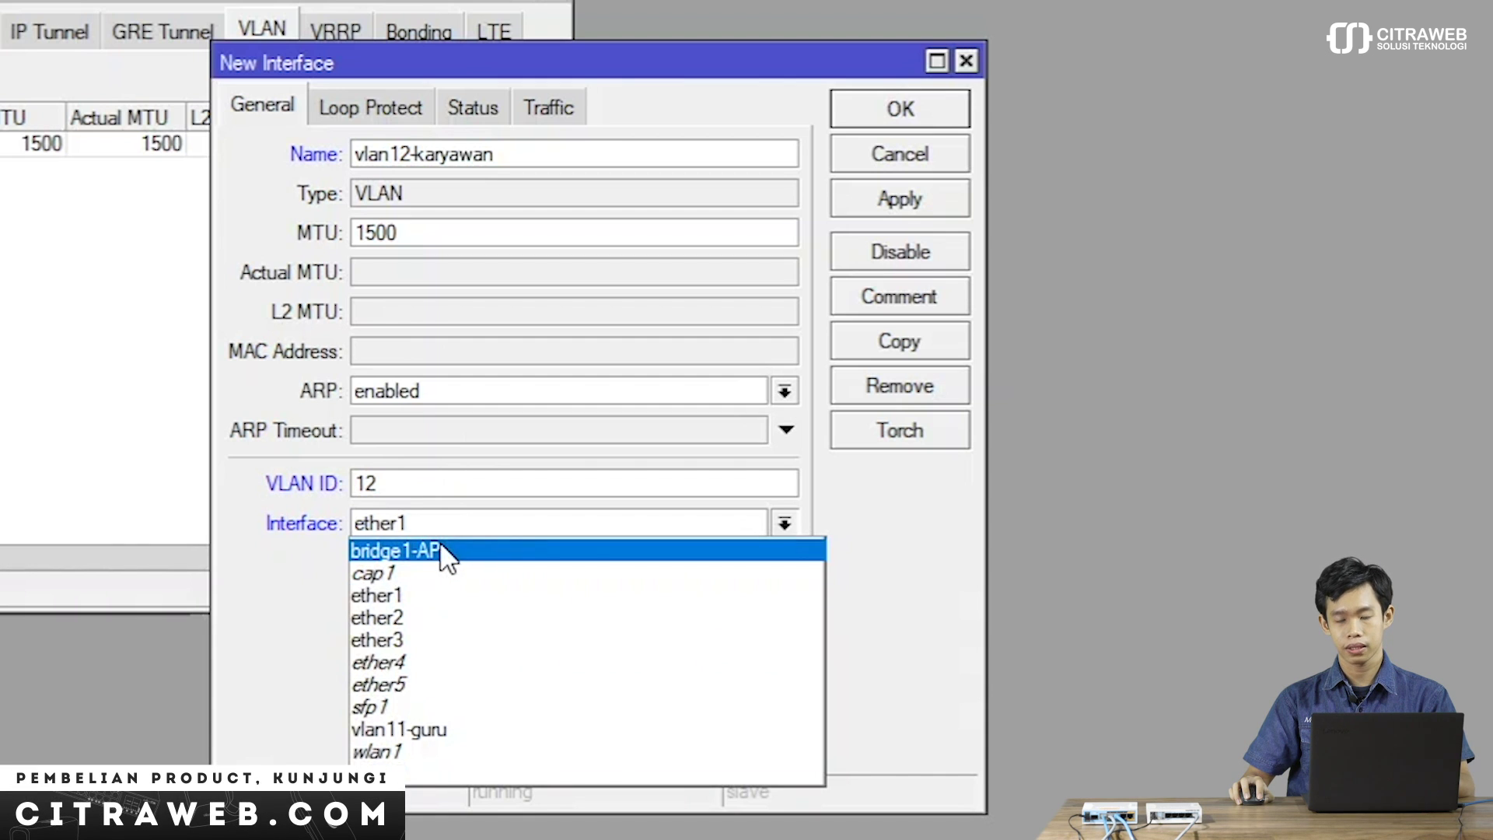
key("Escape")
key("Up")
left_click(847, 114)
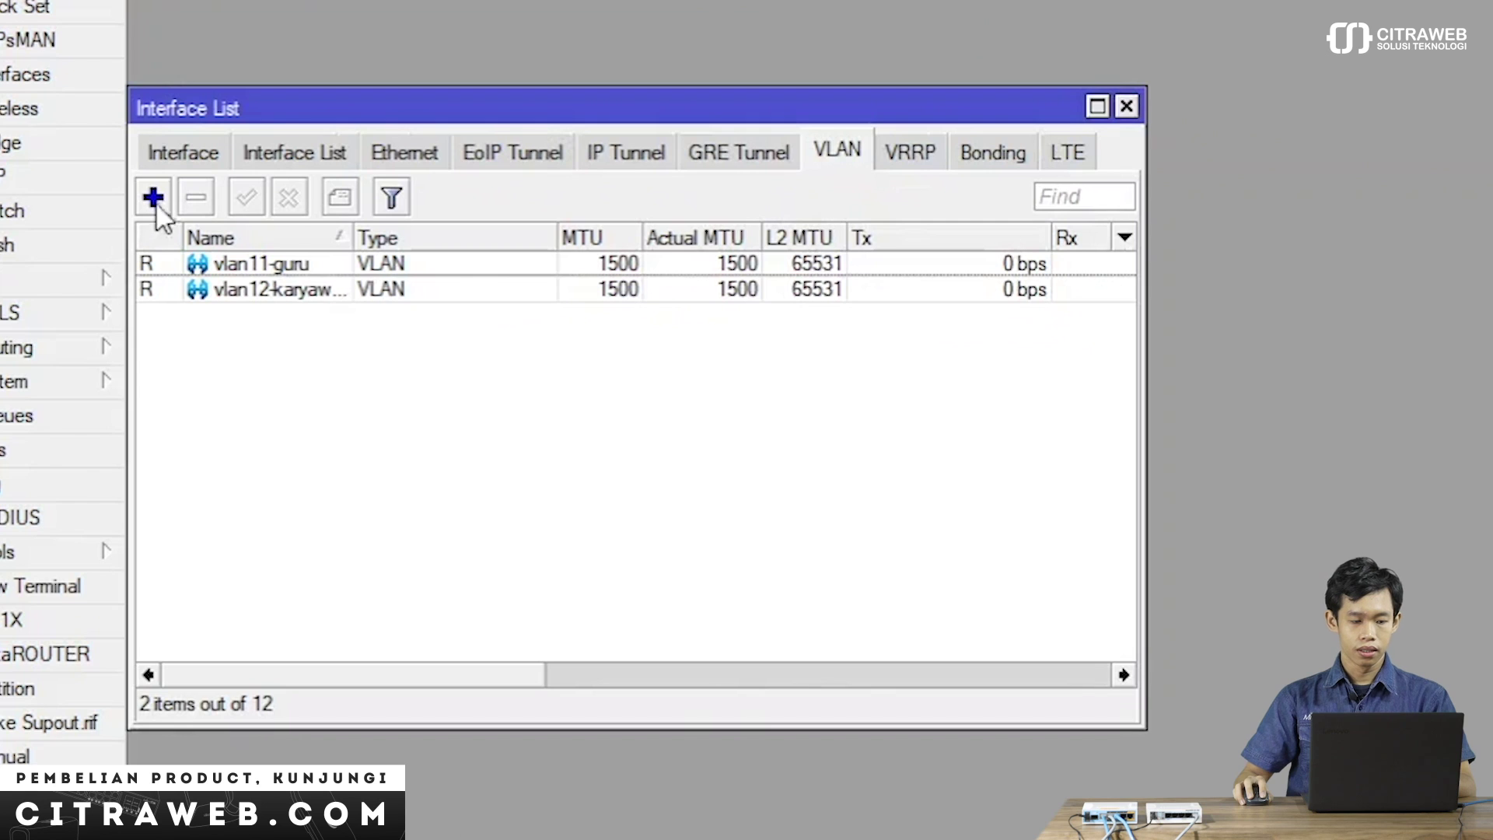
Add VLAN interface vlan100-umum with VLAN ID 100 on bridge1-AP.
left_click(152, 199)
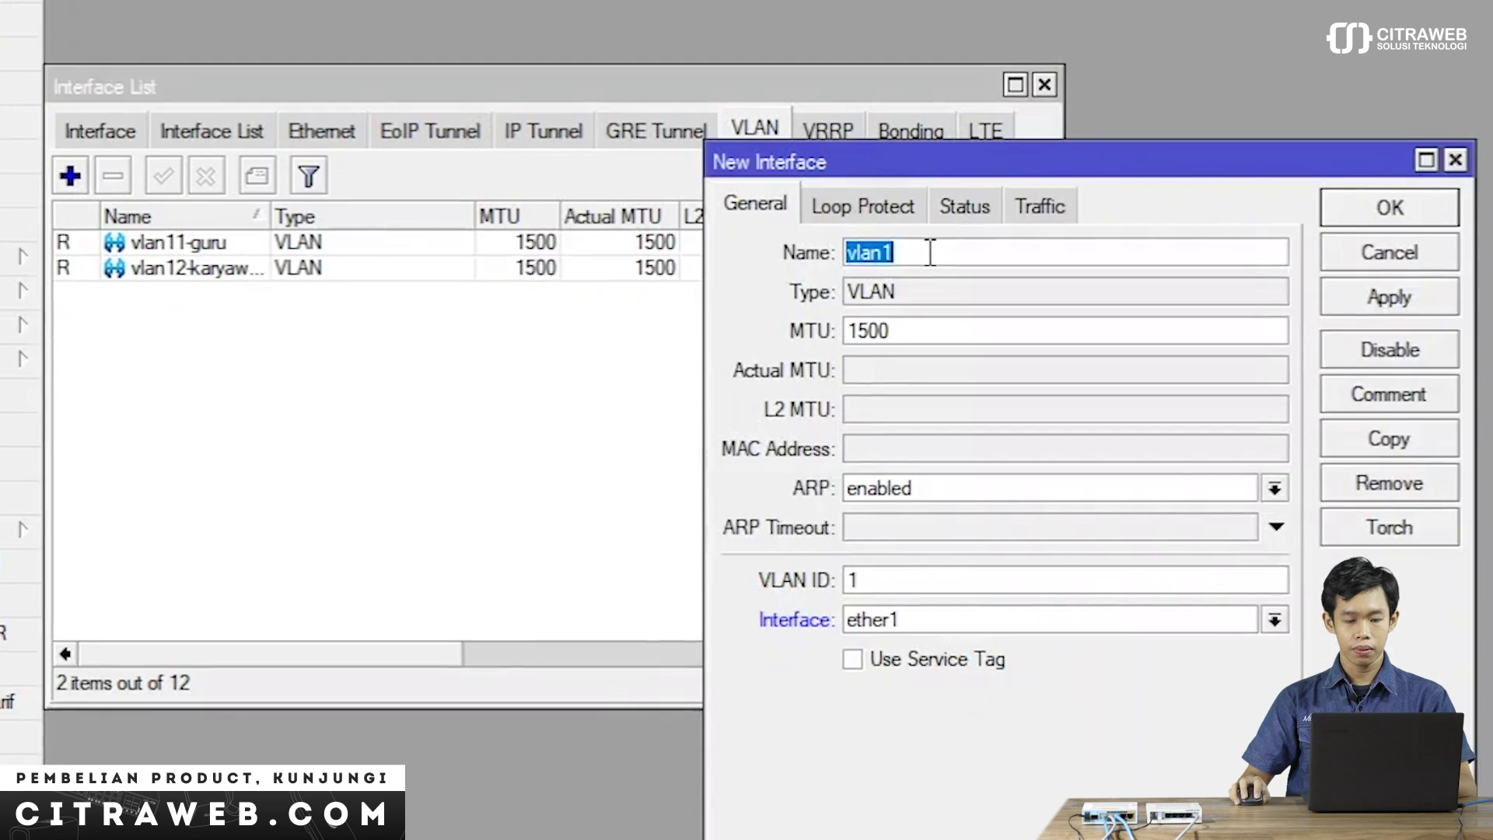
left_click(930, 252)
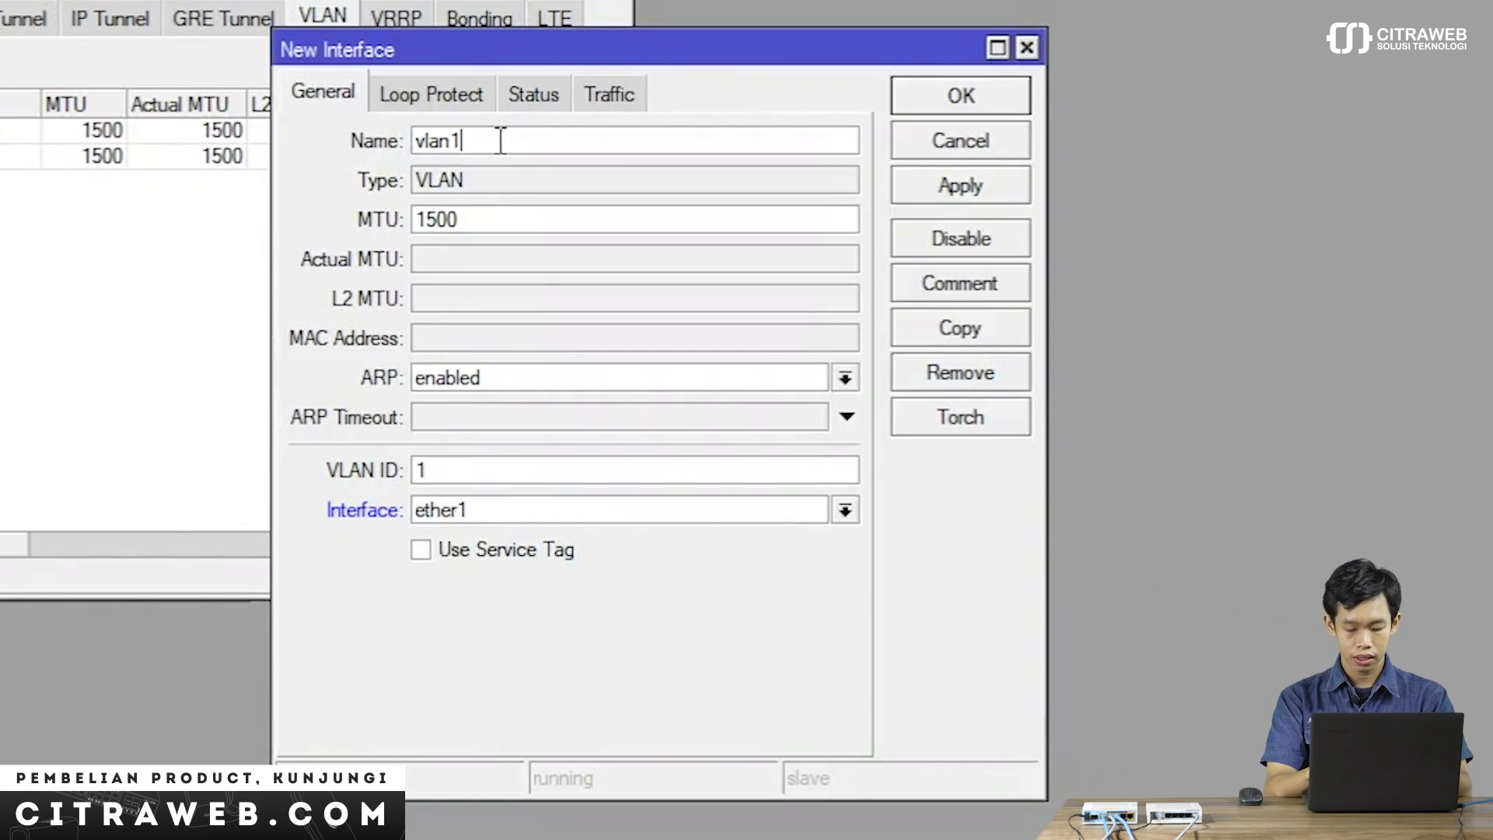
type("0")
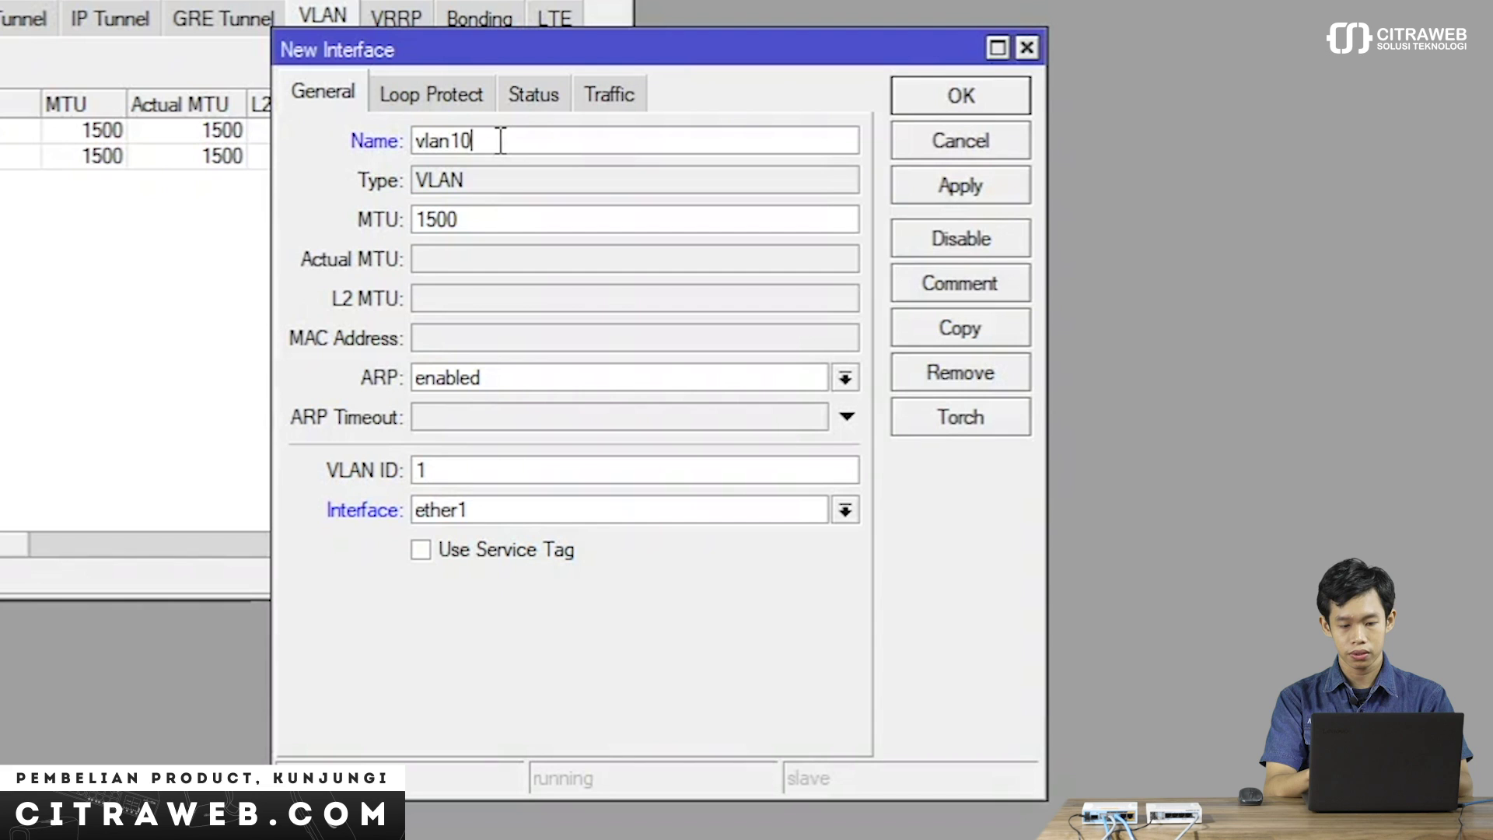
type("0-")
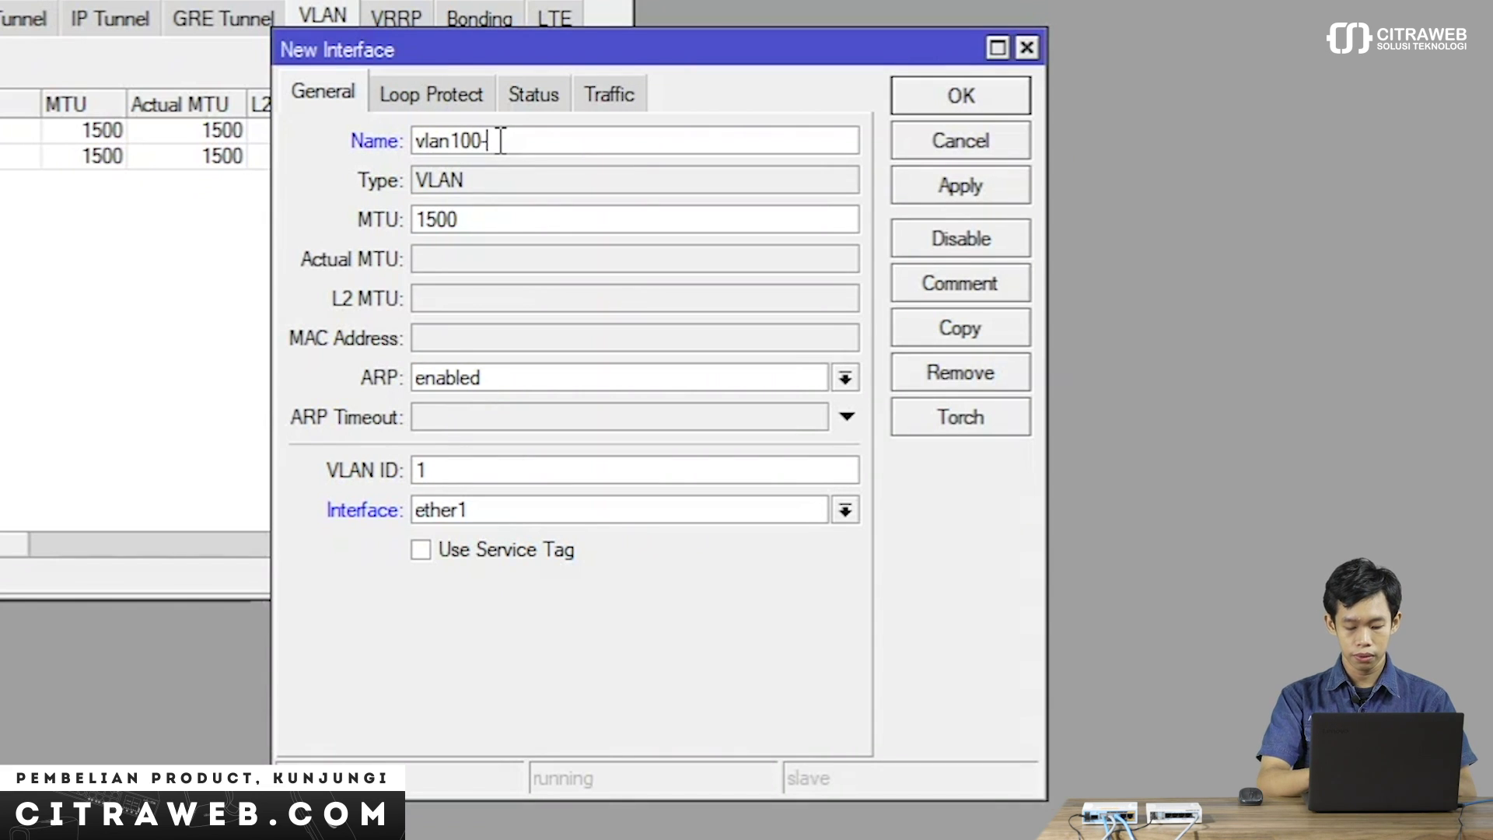
type("umung")
key("BackSpace")
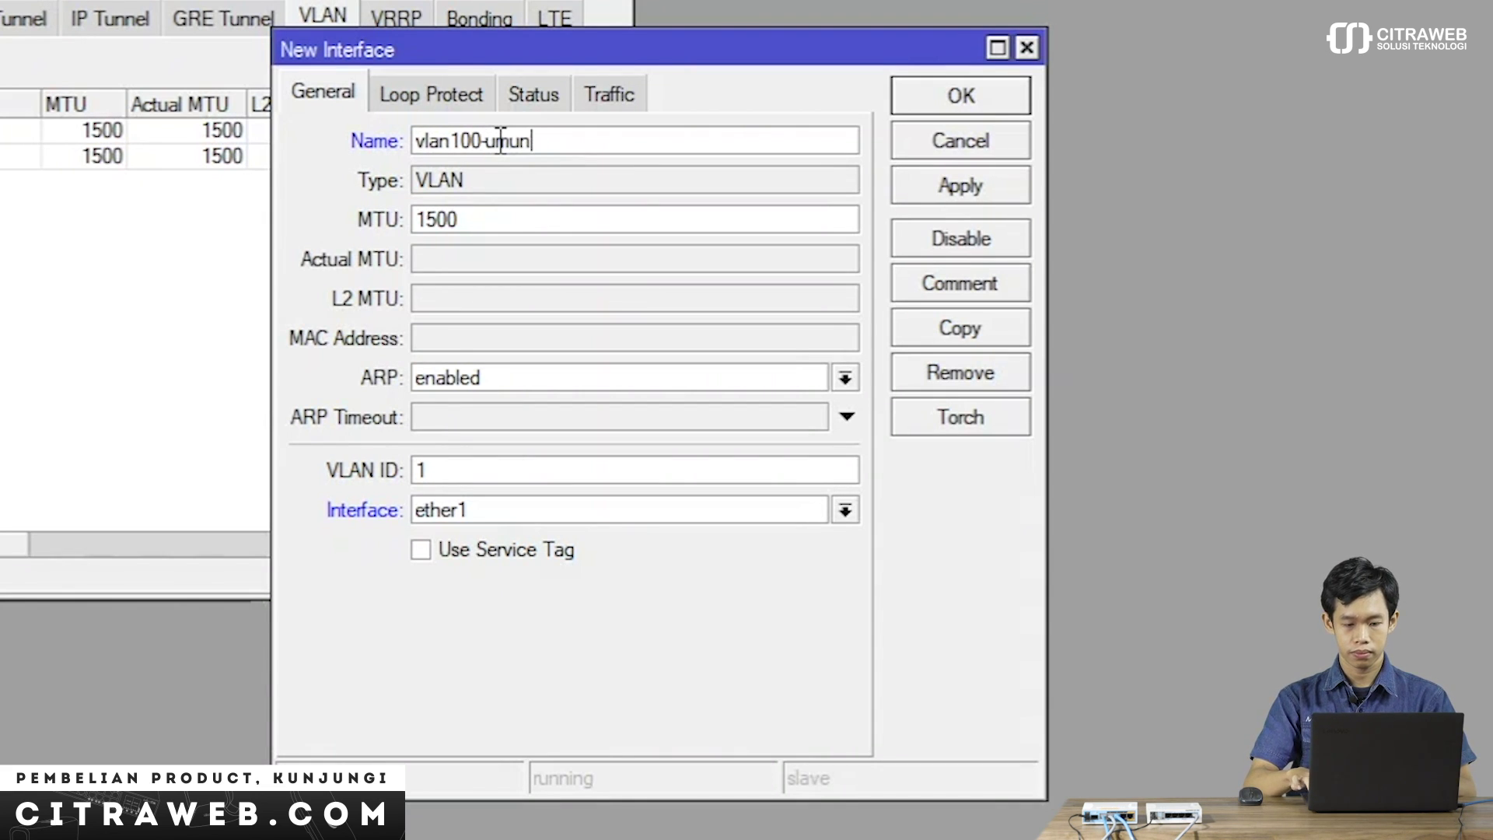
key("BackSpace")
type("m")
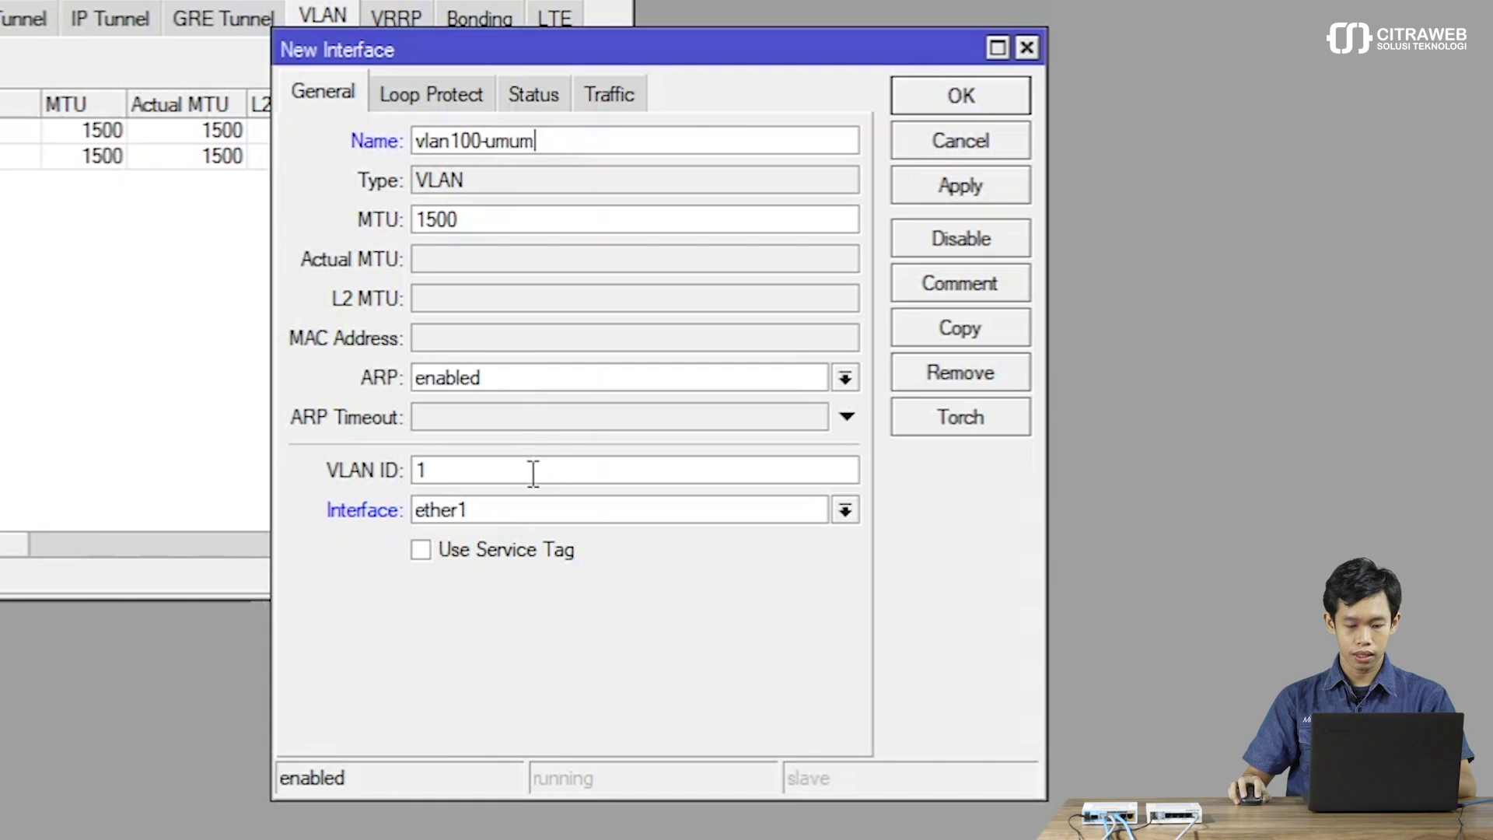
left_click(532, 473)
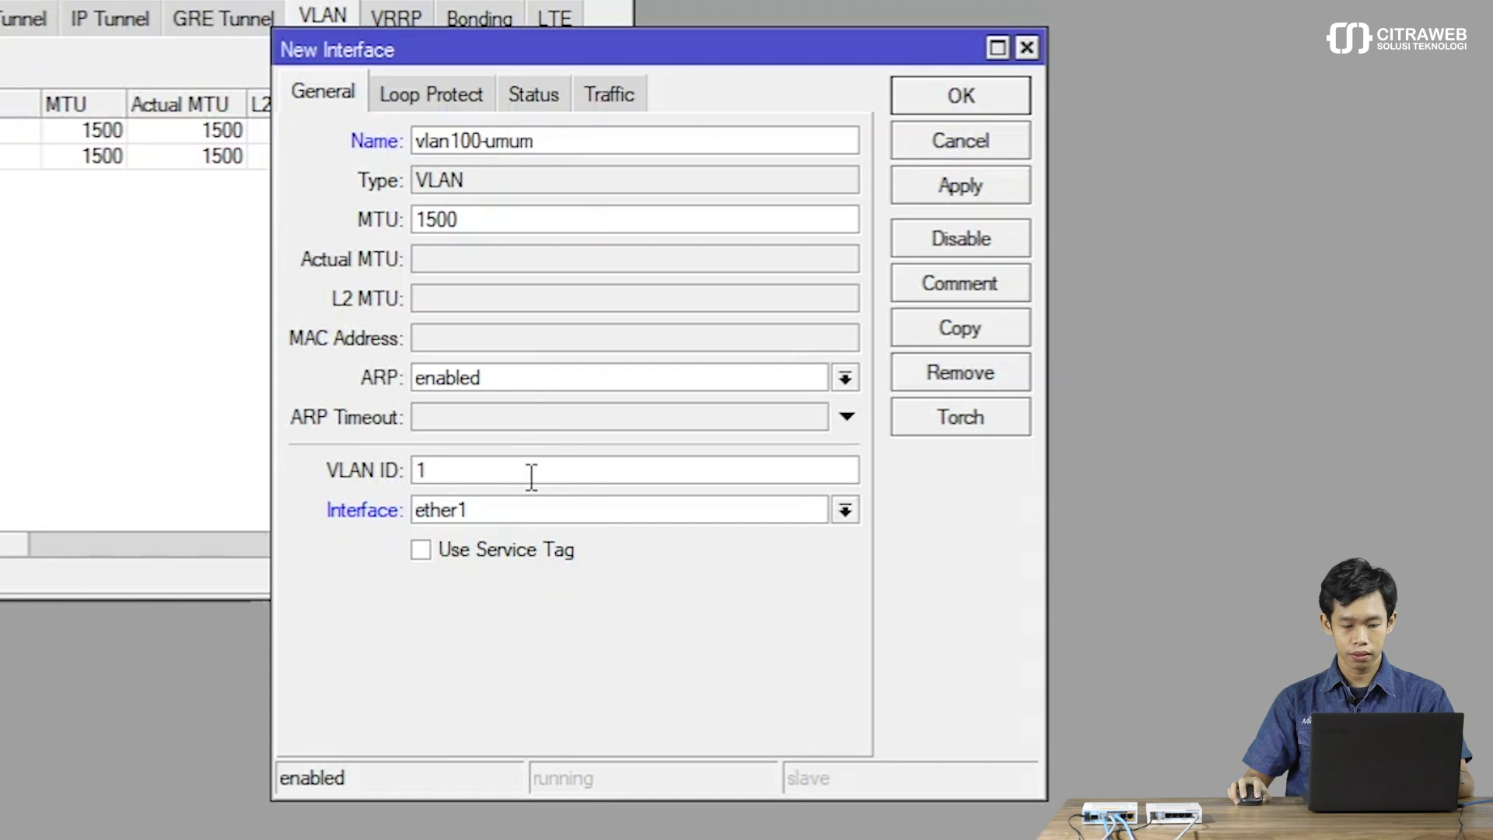
type("00")
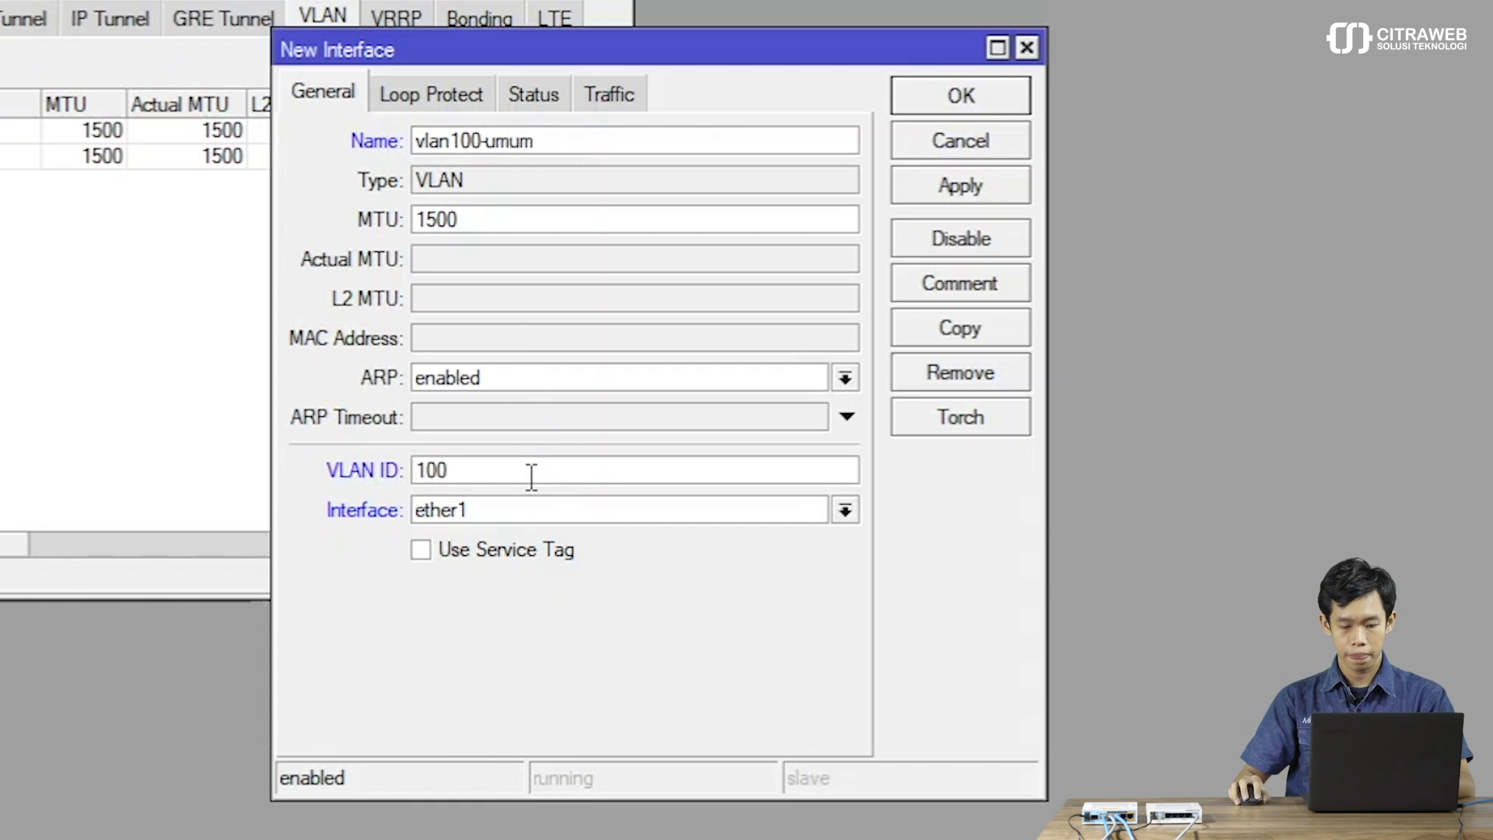
left_click(525, 511)
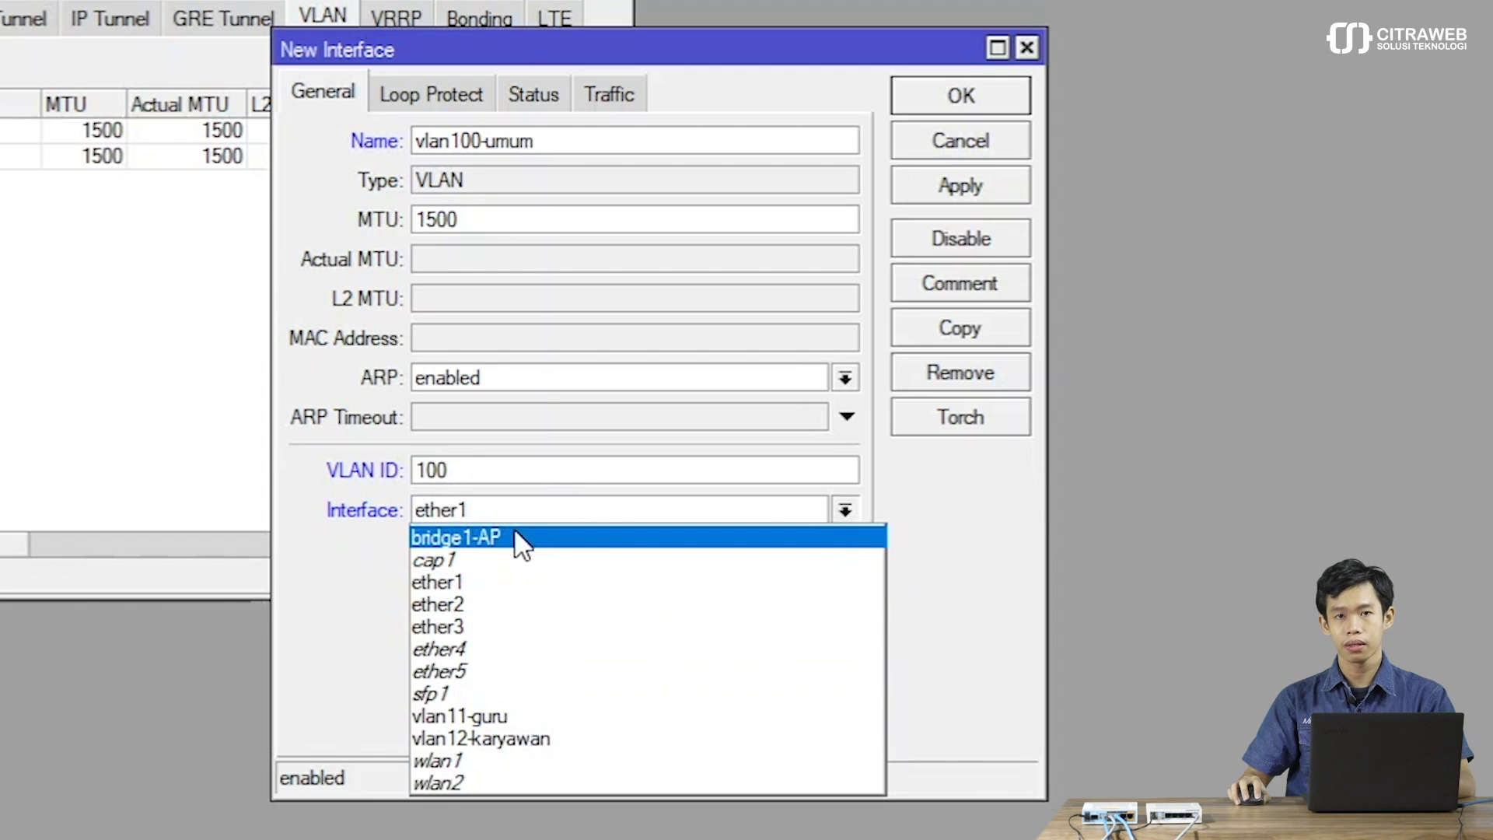
left_click(515, 537)
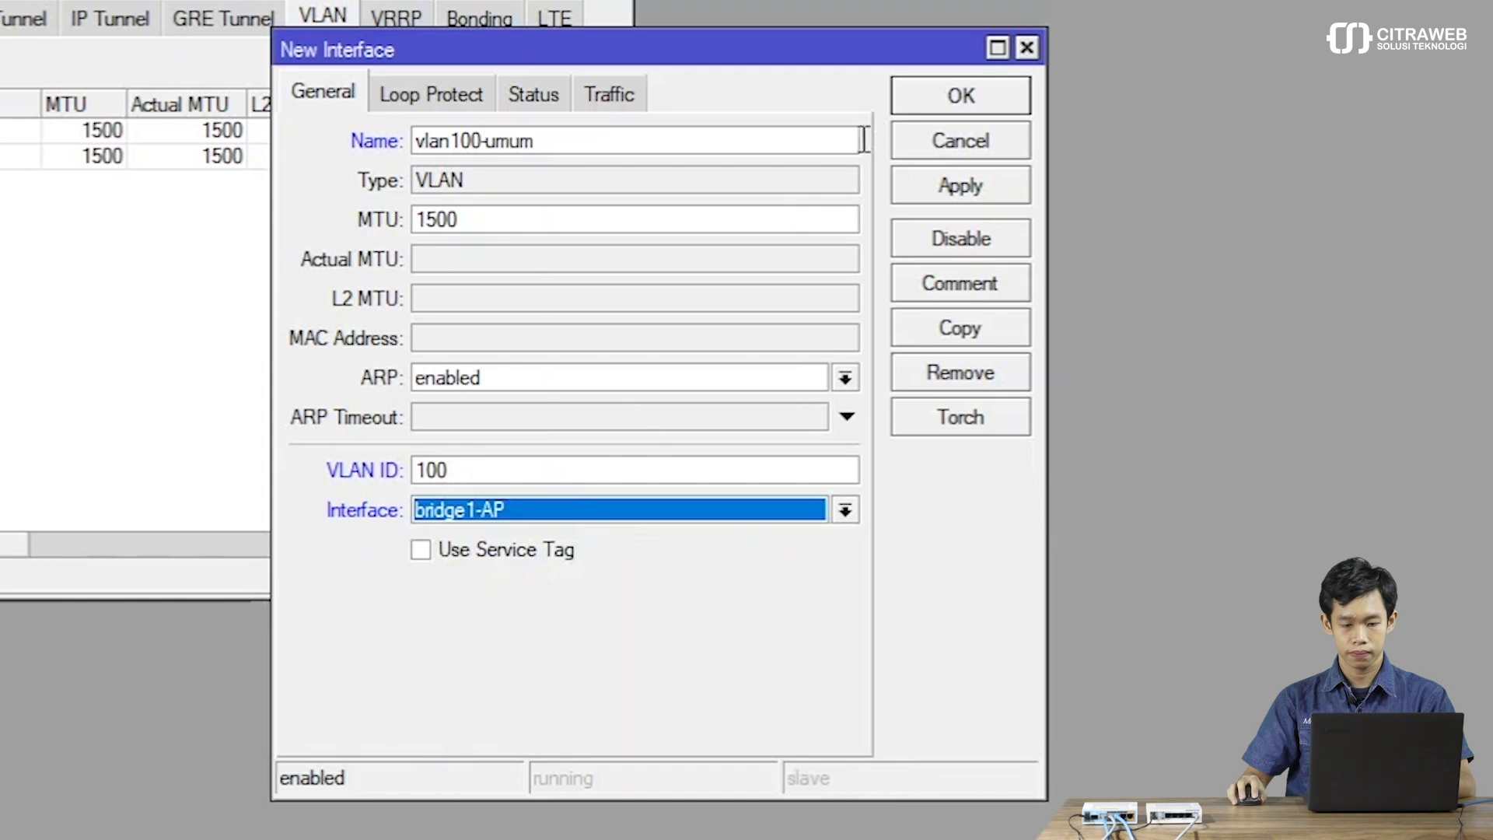
left_click(943, 110)
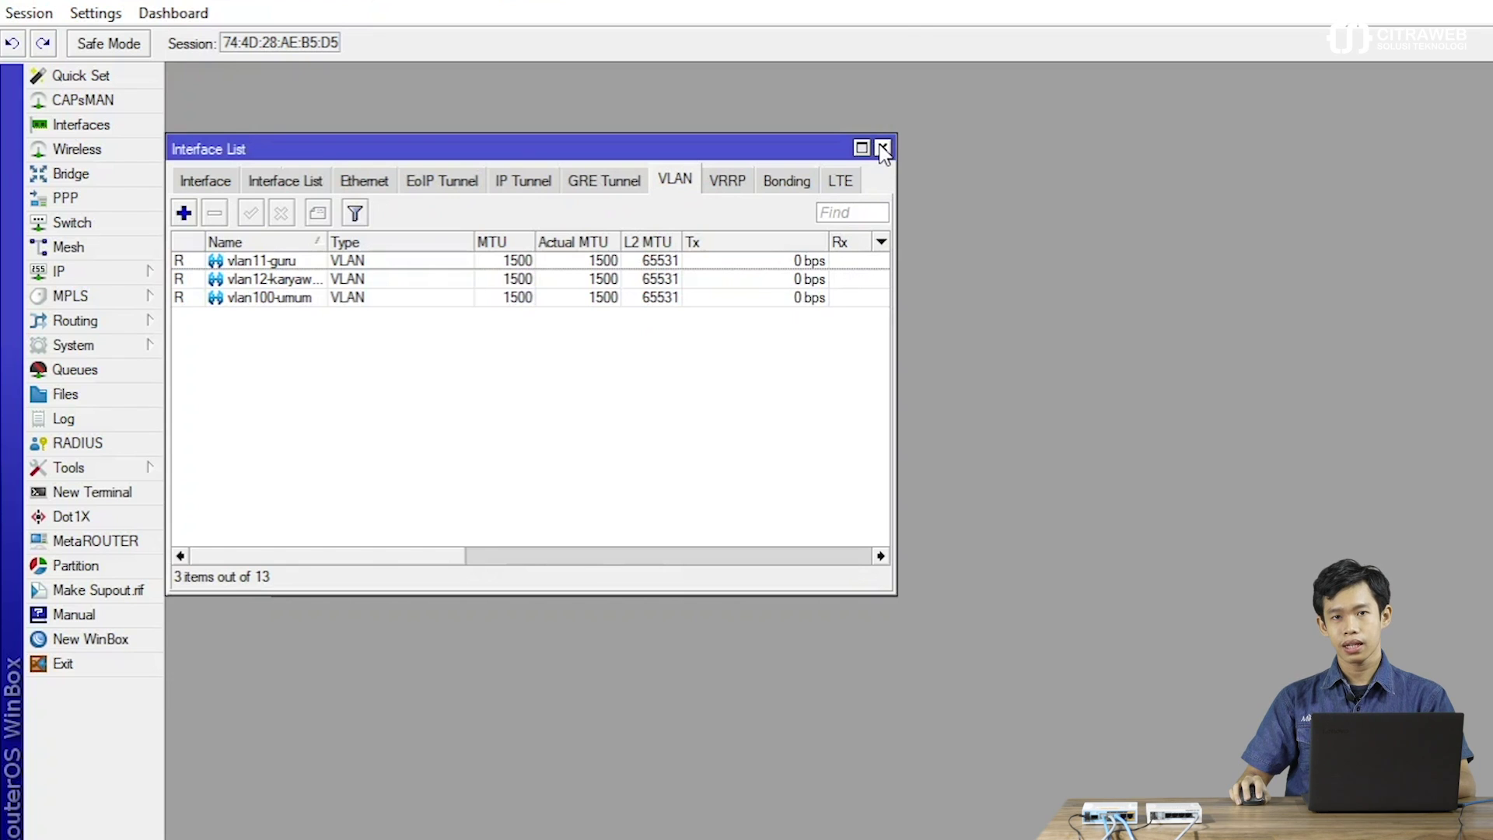
Add IP address 172.16.11.1/24 on vlan11-guru.
left_click(884, 150)
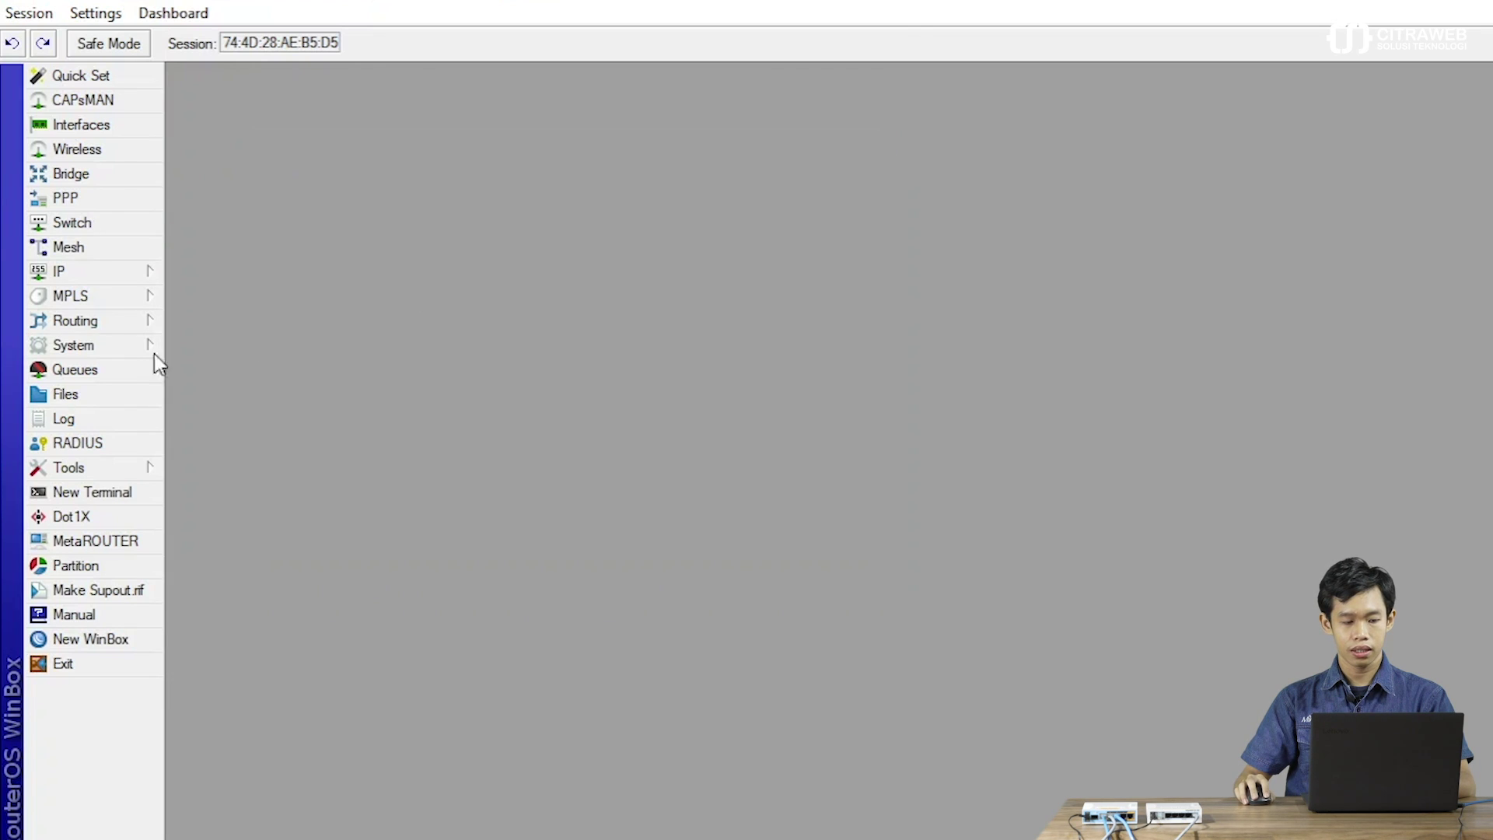
left_click(102, 278)
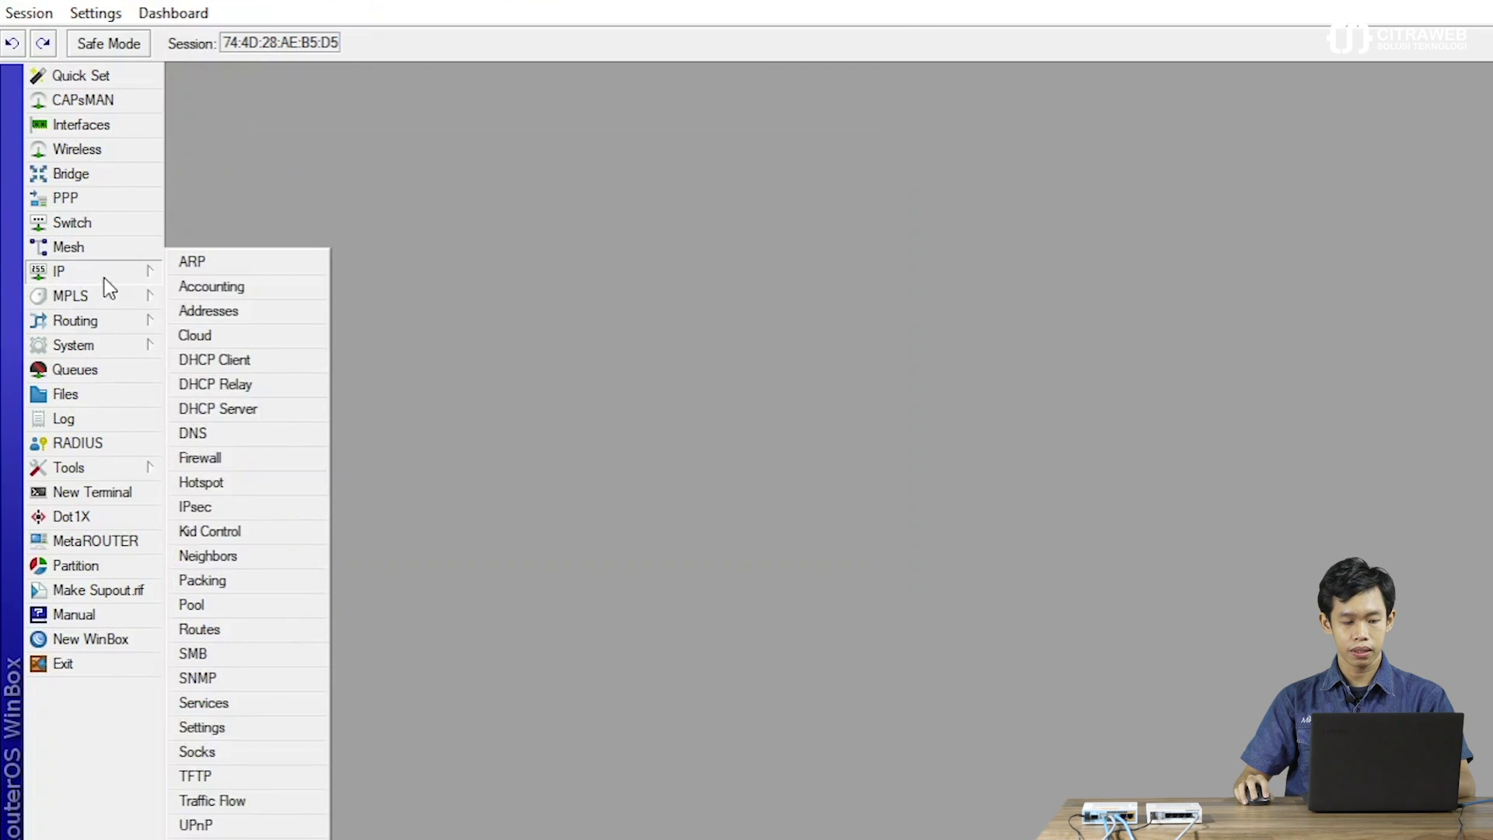
left_click(208, 309)
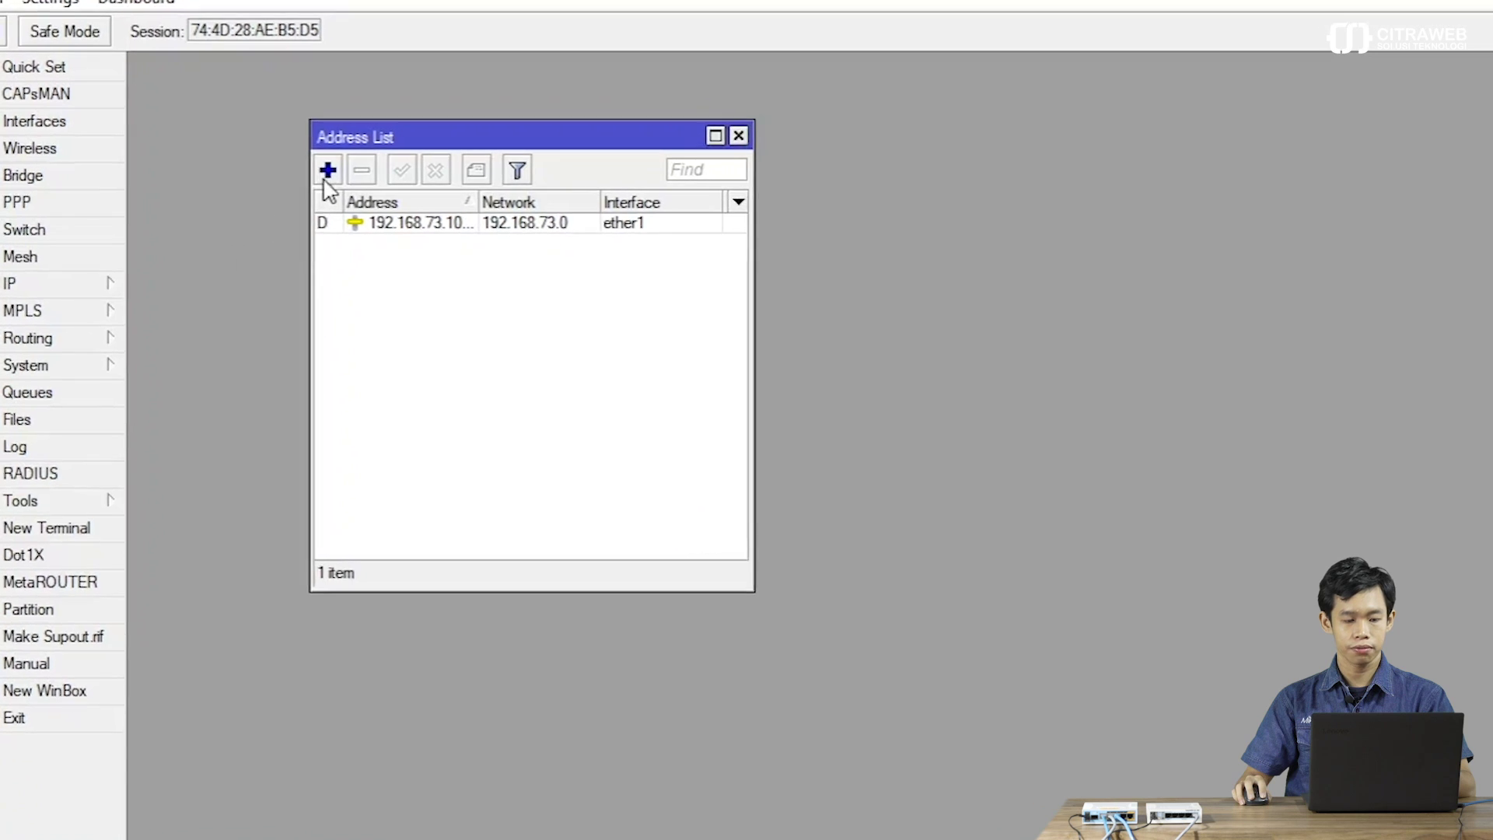
left_click(272, 176)
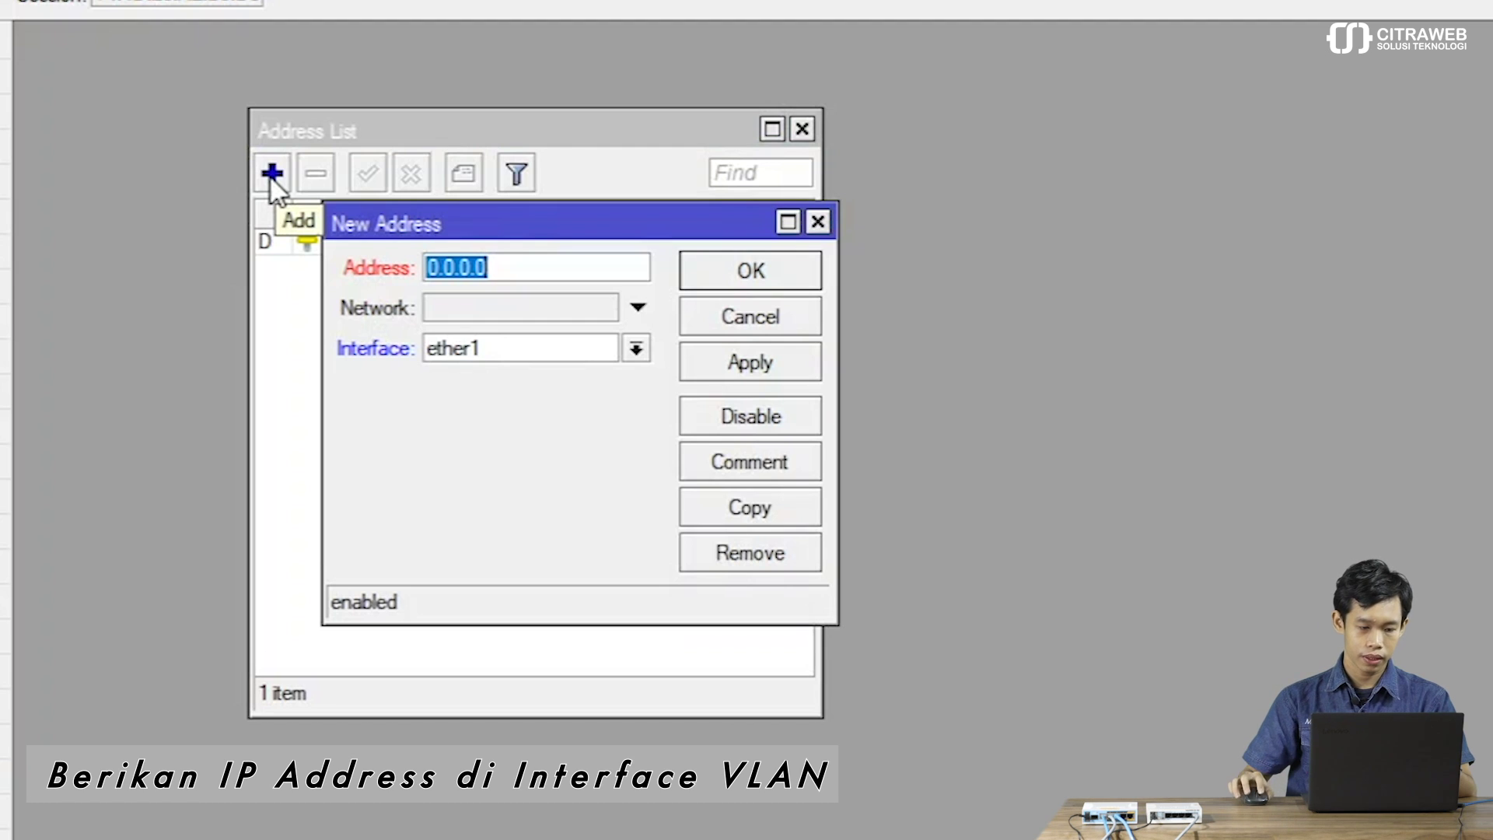
left_click(472, 345)
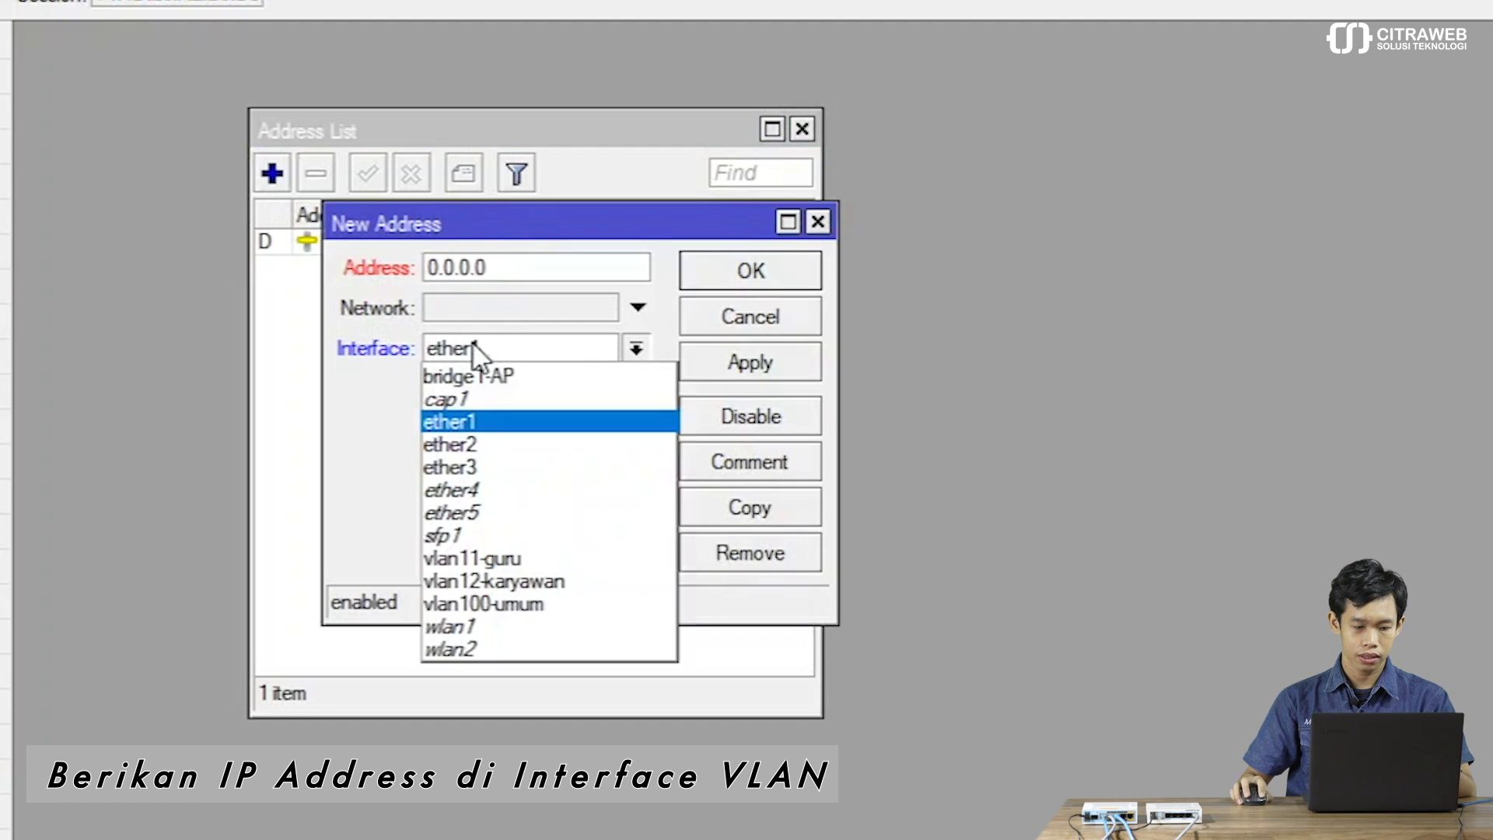
left_click(474, 559)
left_click(486, 267)
type("17")
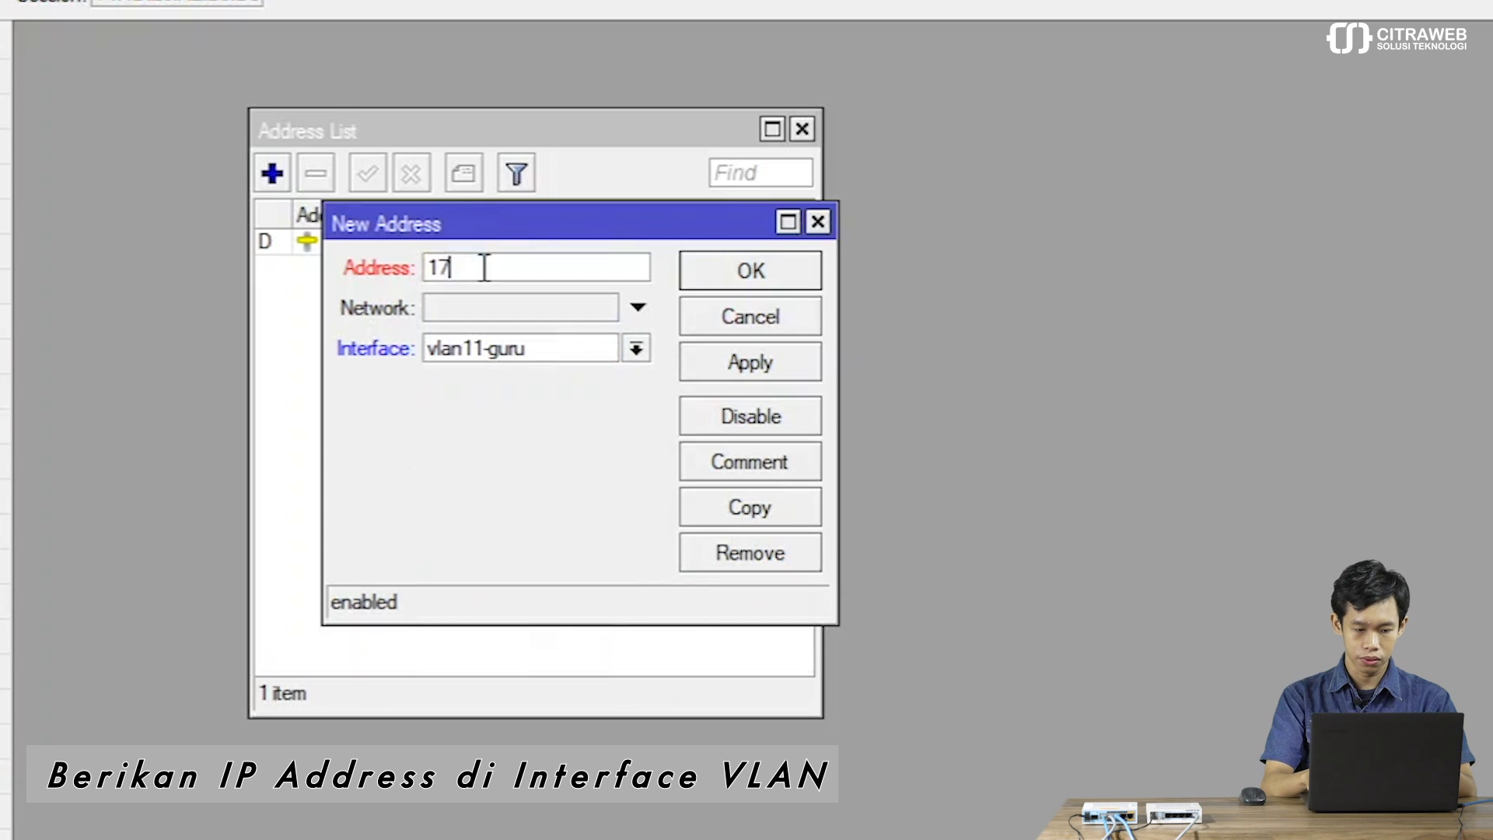
type("2.16.1")
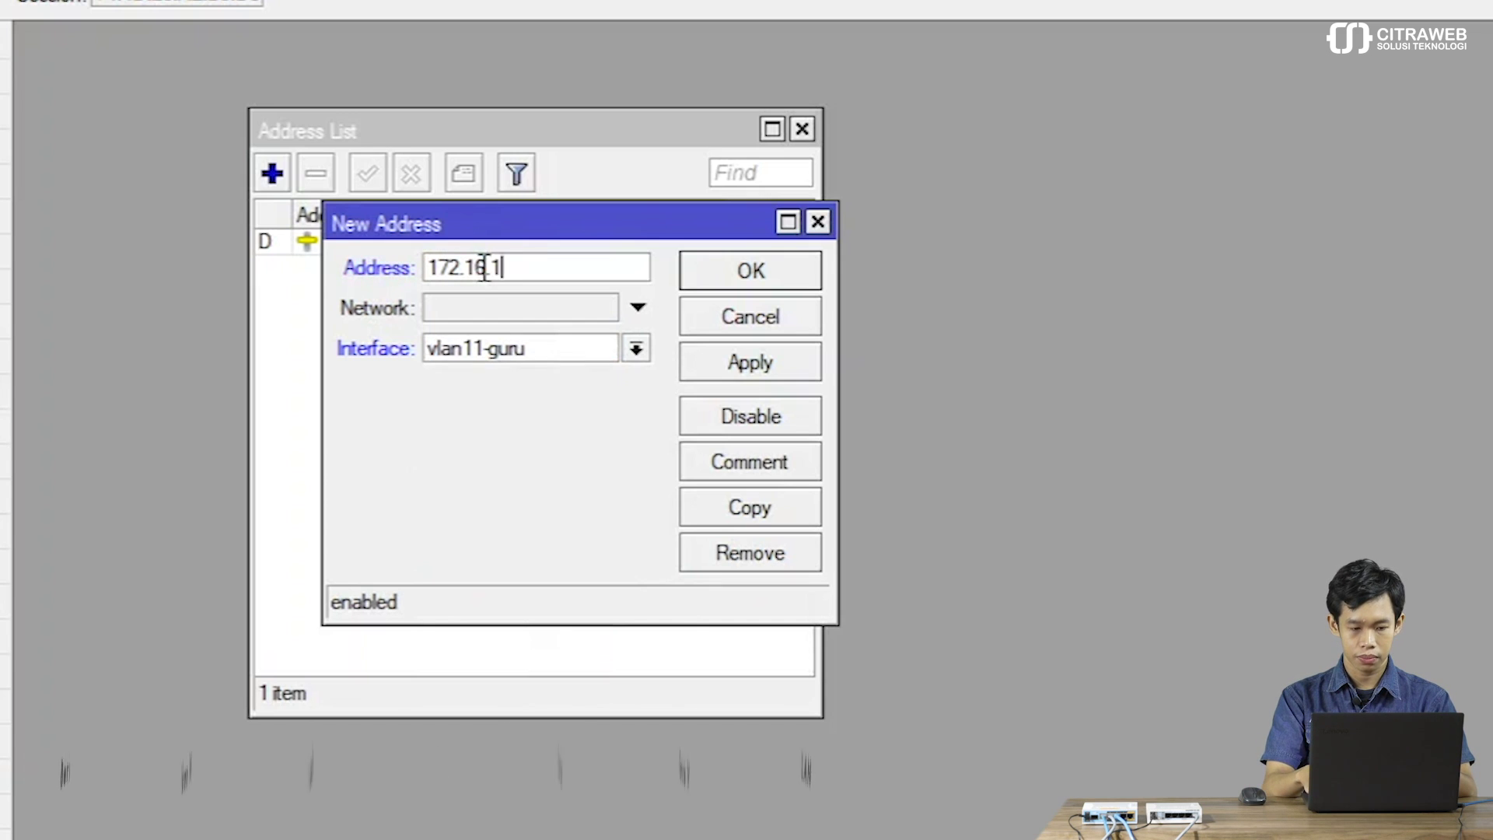
type("1.1/24")
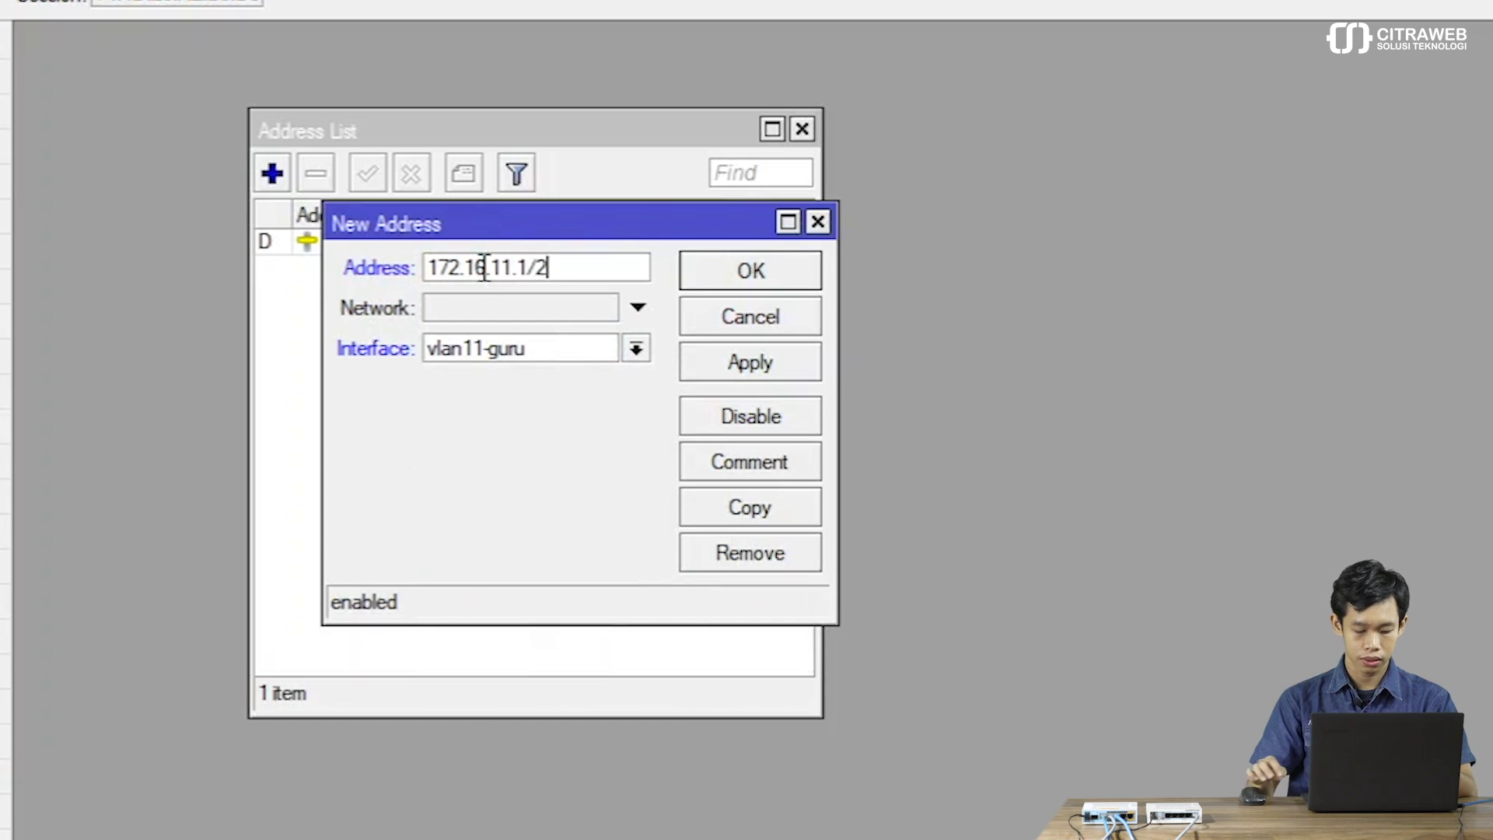
left_click(726, 364)
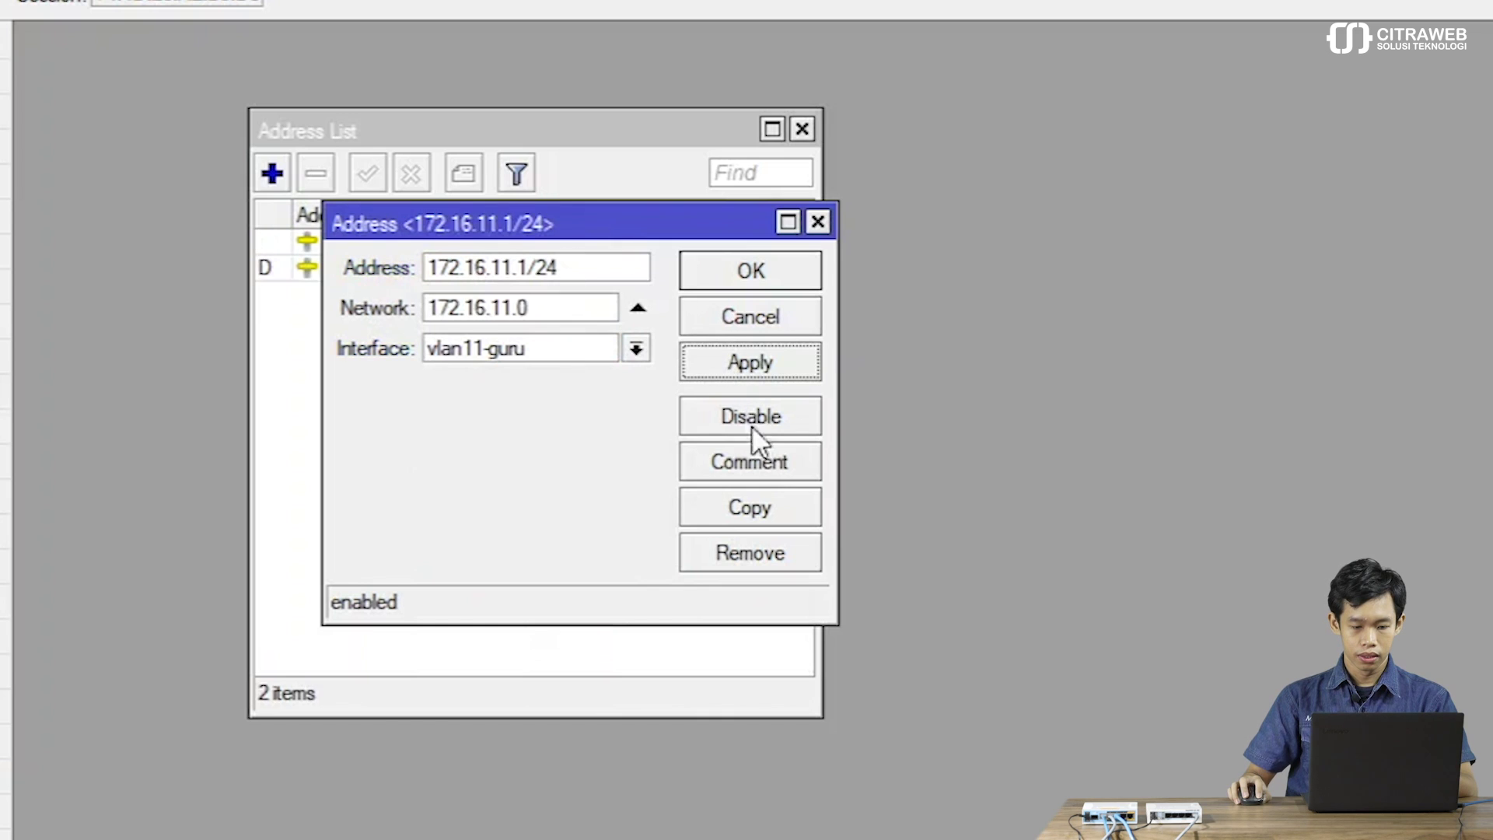
Copy the address as 172.16.12.1/24 on vlan12-karyawan.
left_click(738, 521)
left_click(595, 390)
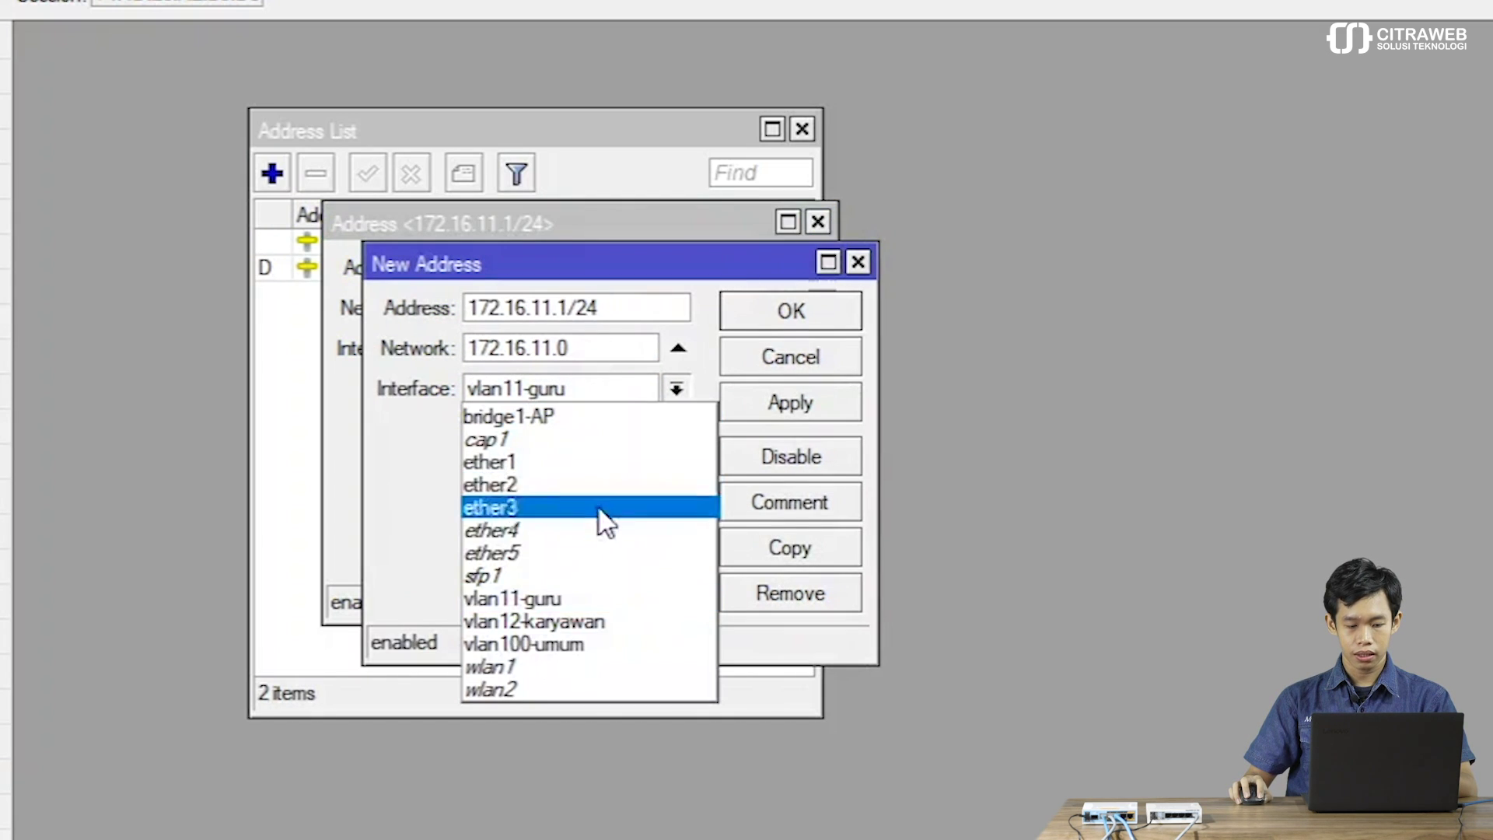
left_click(555, 620)
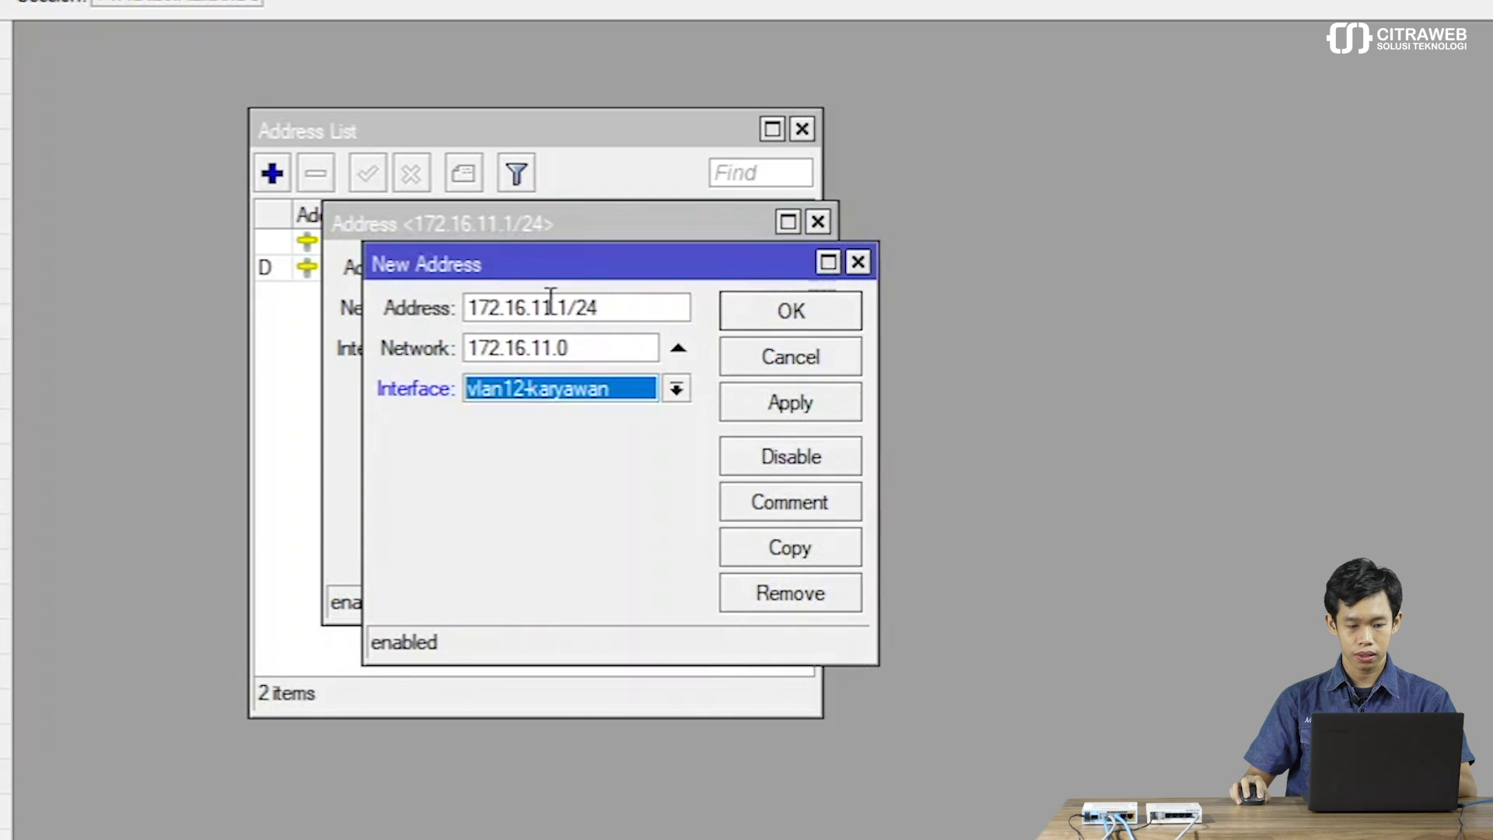
left_click_drag(552, 303, 541, 304)
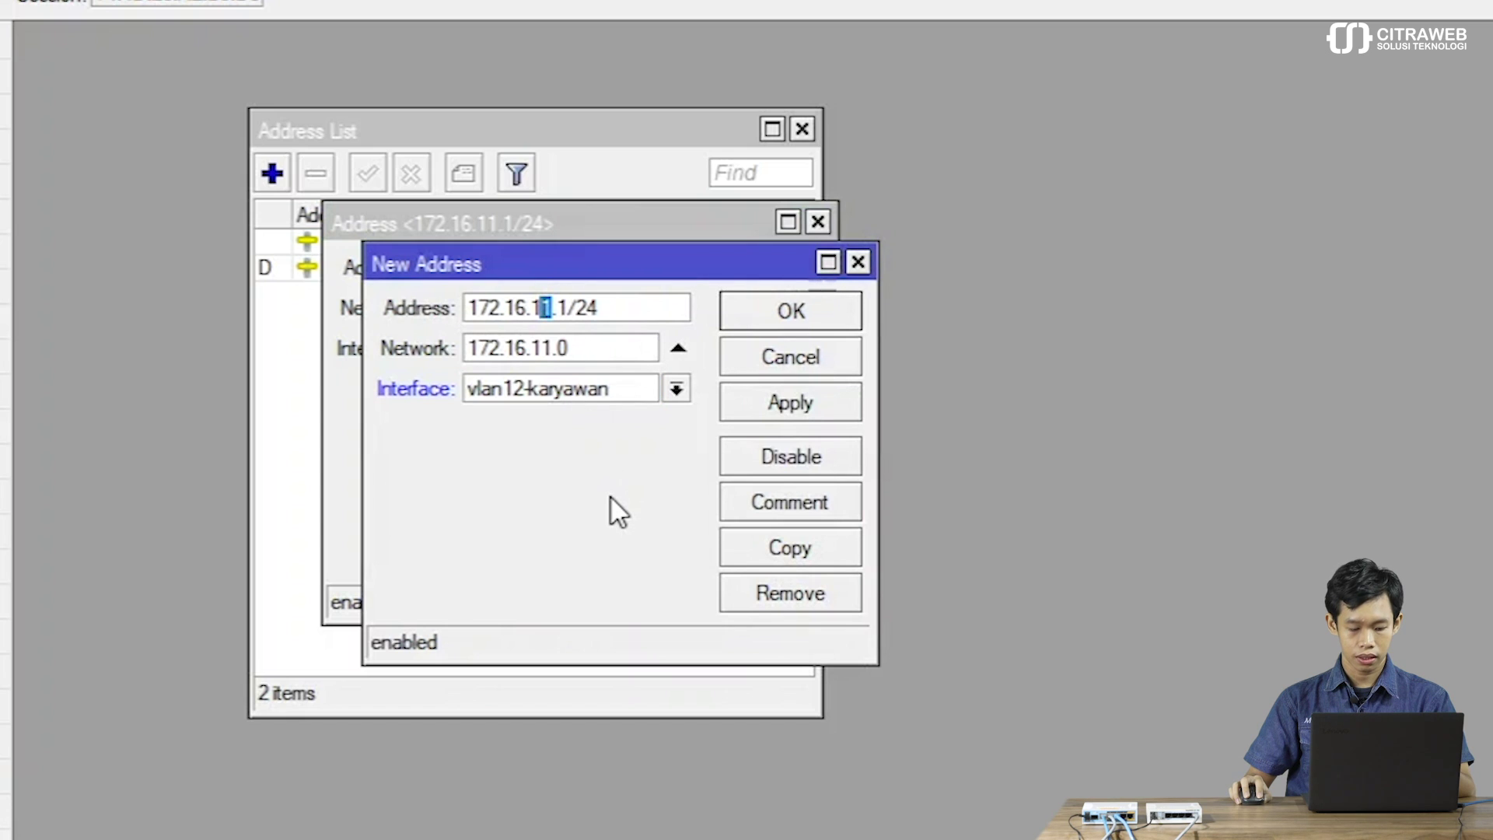
type("2")
left_click(768, 396)
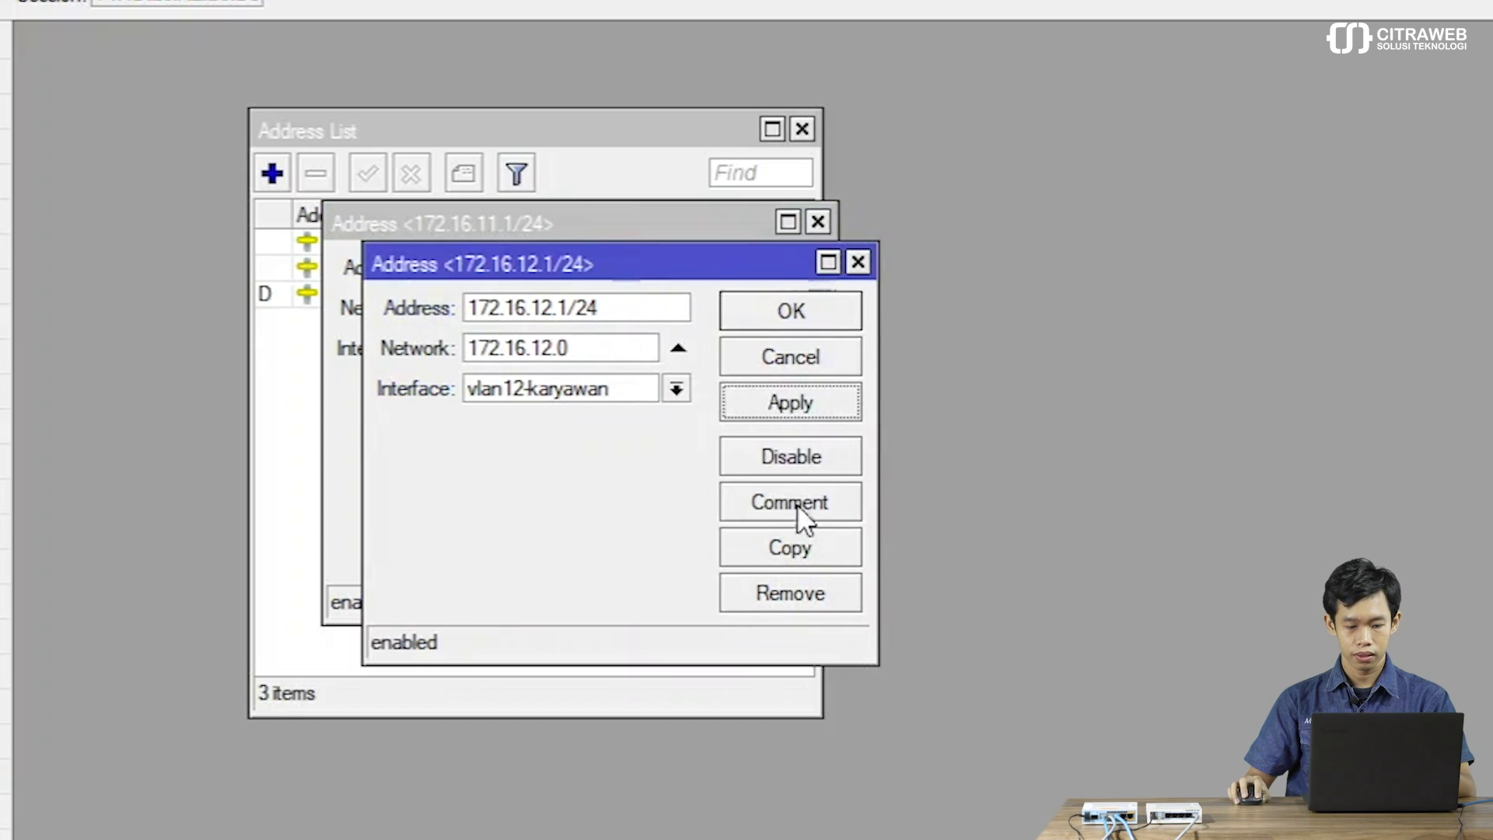
Copy it again as 172.16.100.1/24 on vlan100-umum, then close the address windows.
left_click(781, 545)
left_click(583, 684)
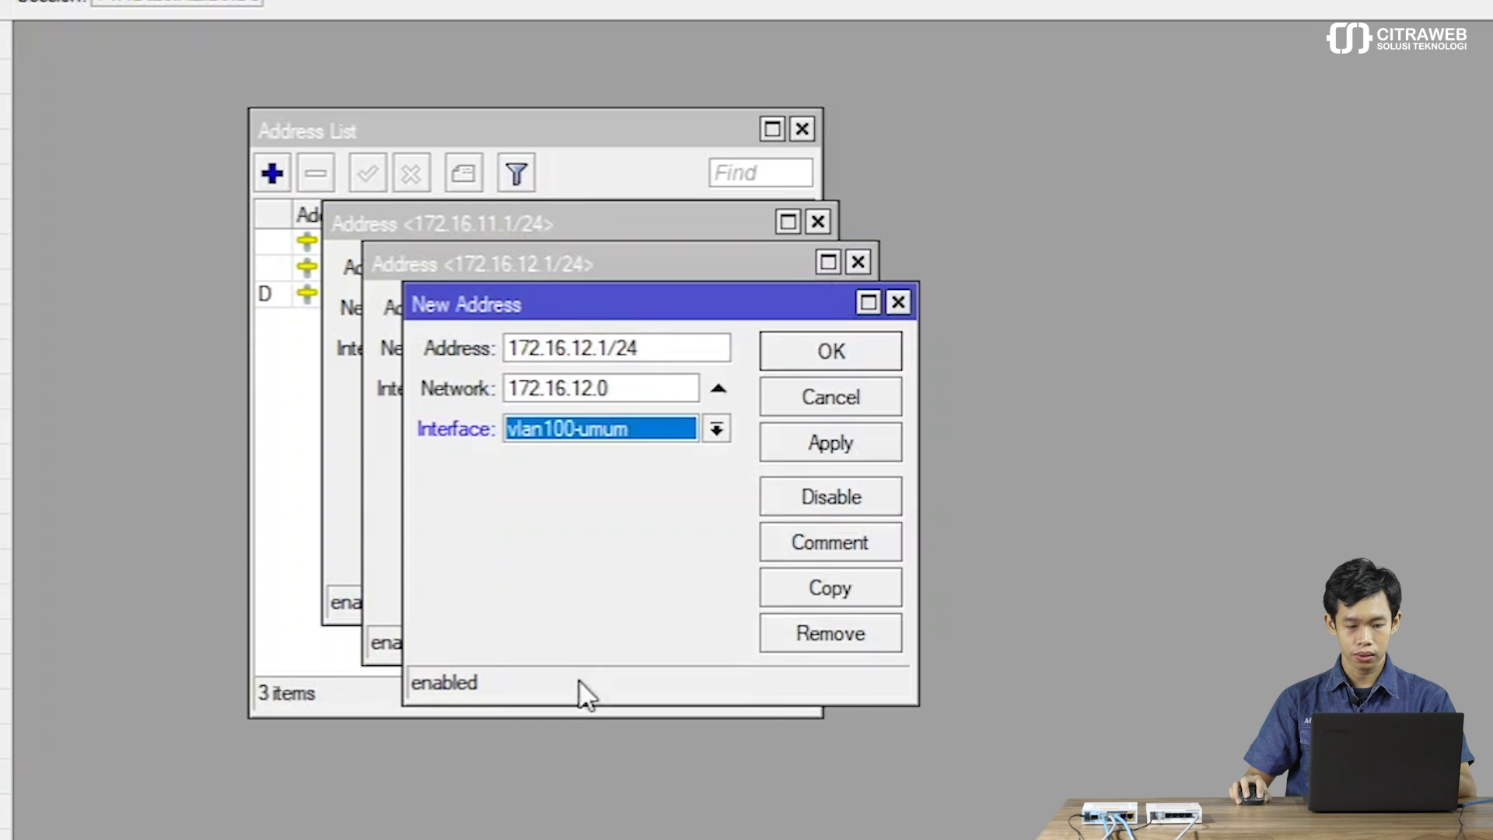
left_click(587, 347)
key("BackSpace")
key("BackSpace")
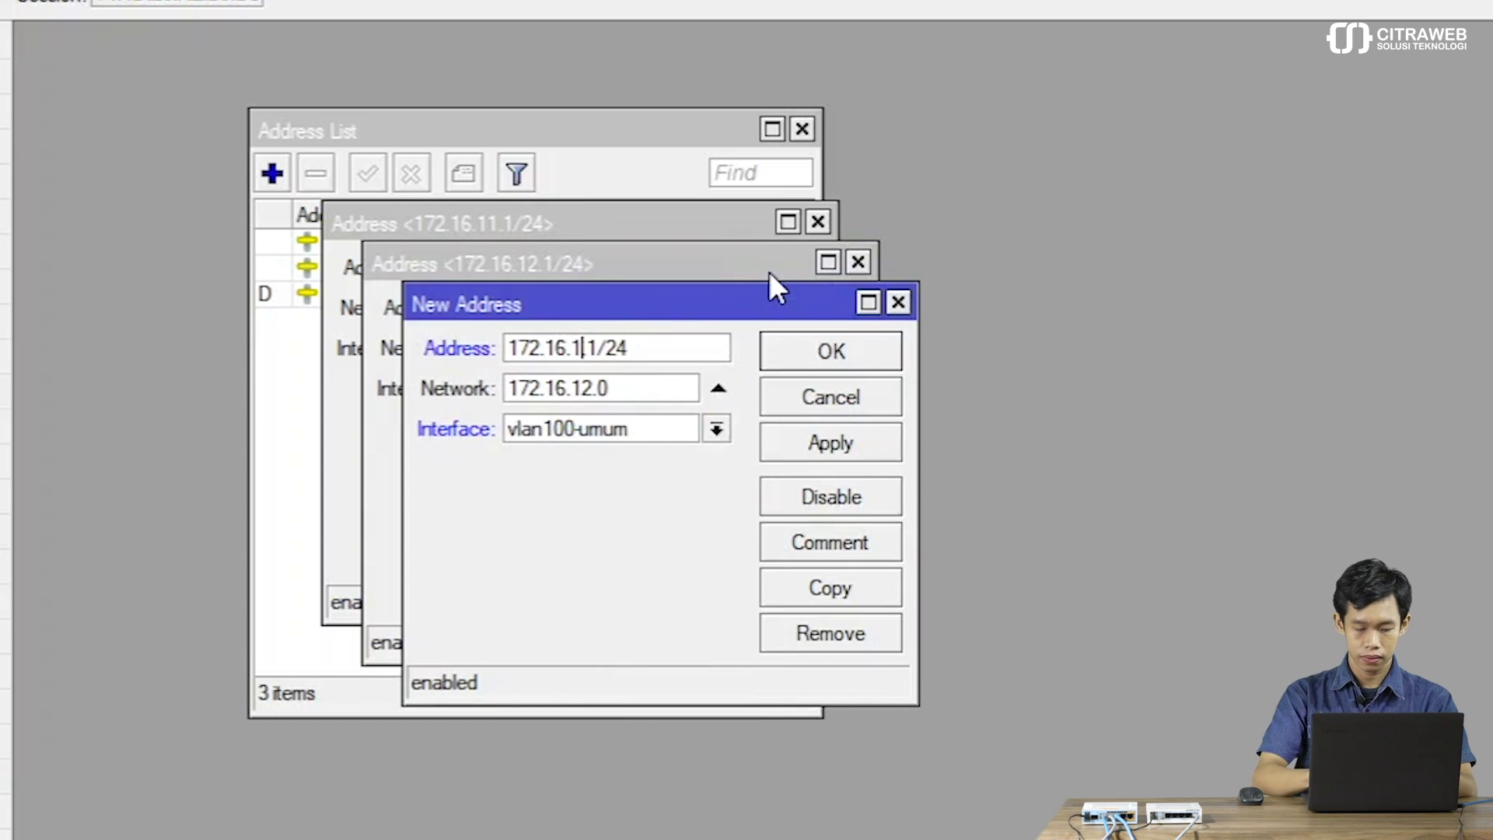
type("100")
left_click(802, 354)
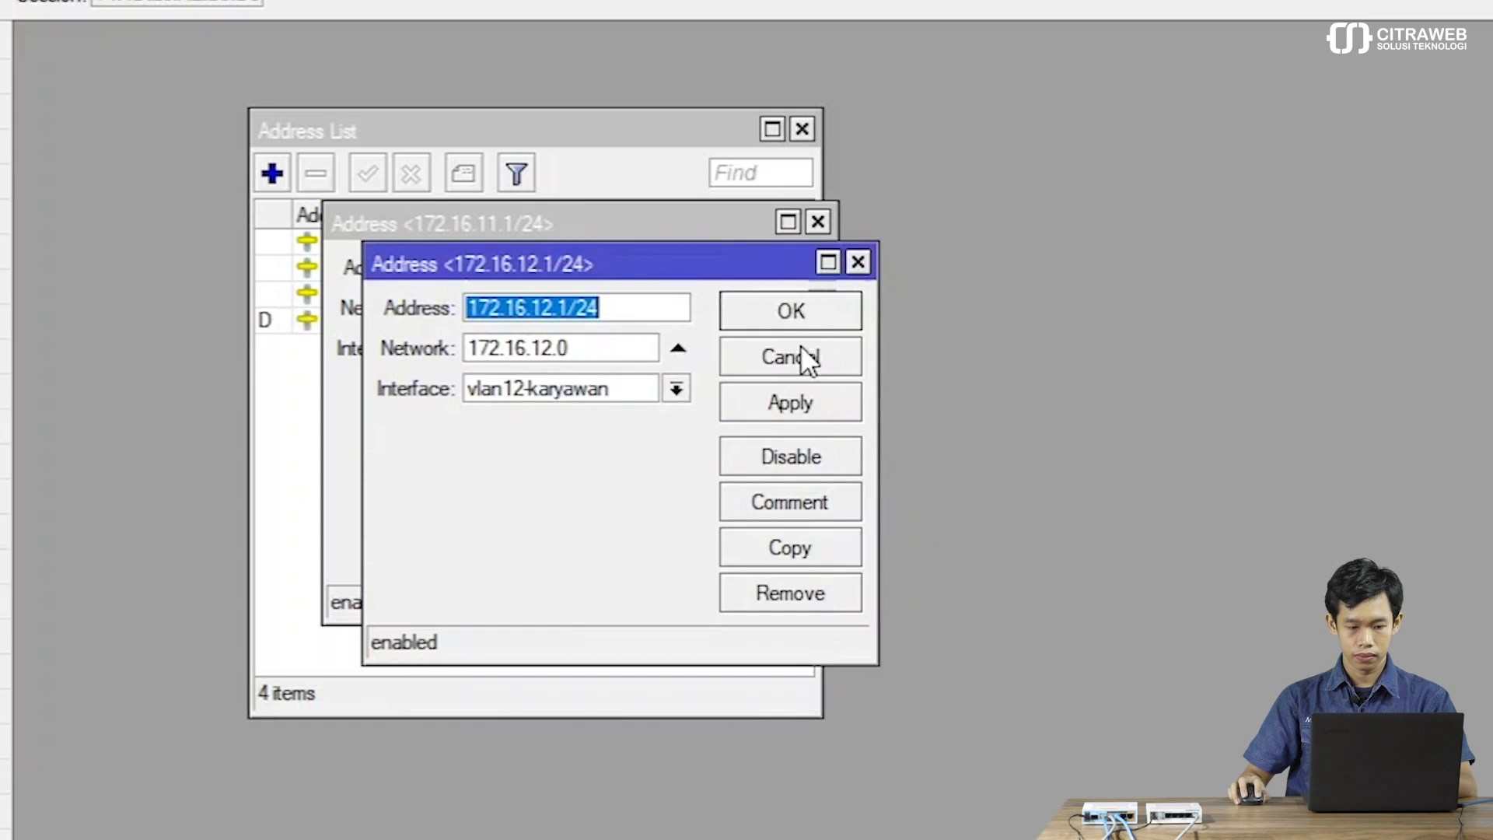
left_click(786, 303)
left_click(755, 267)
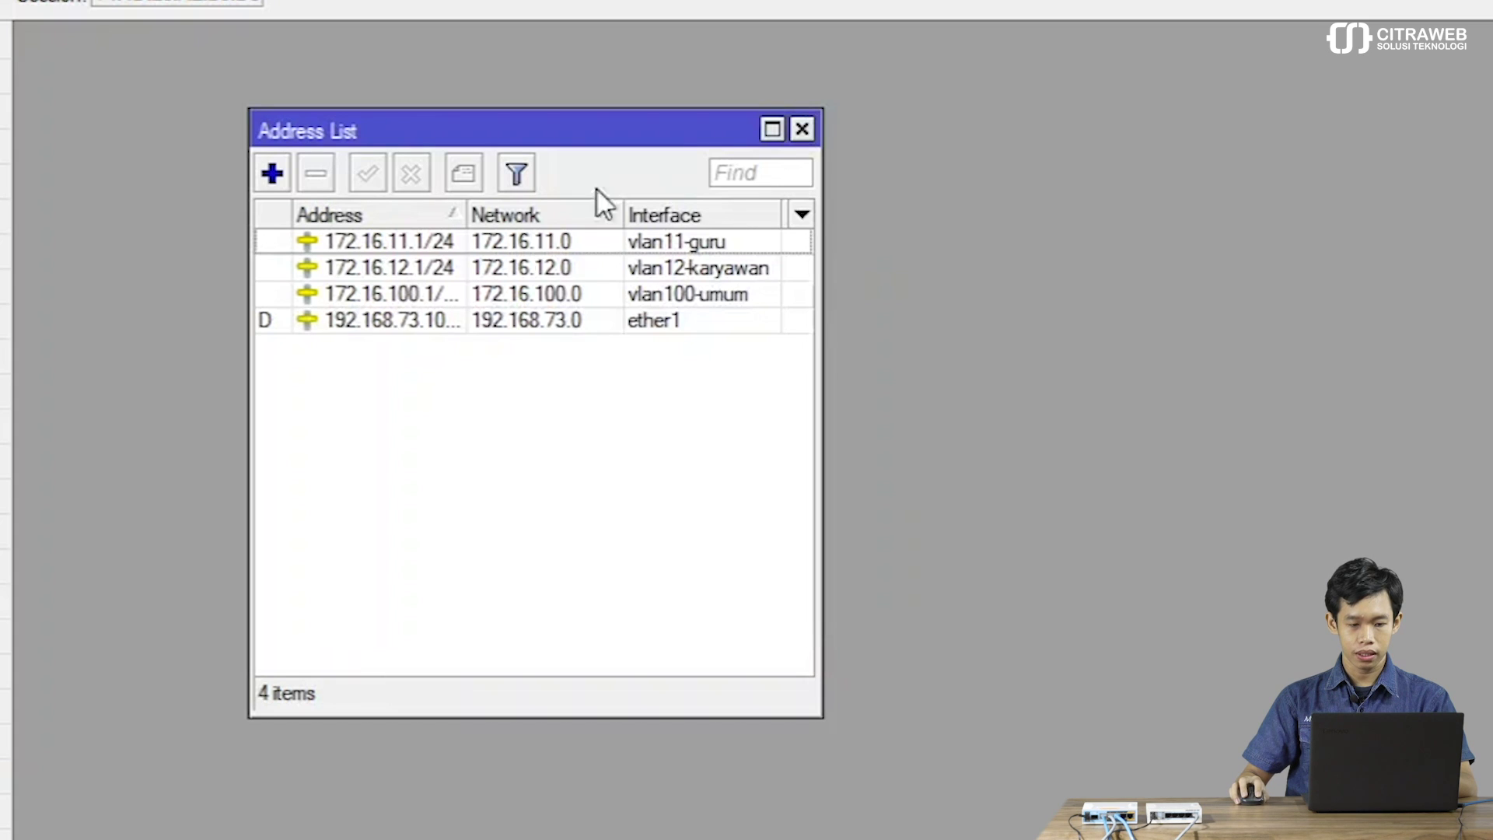
left_click(797, 129)
left_click(78, 249)
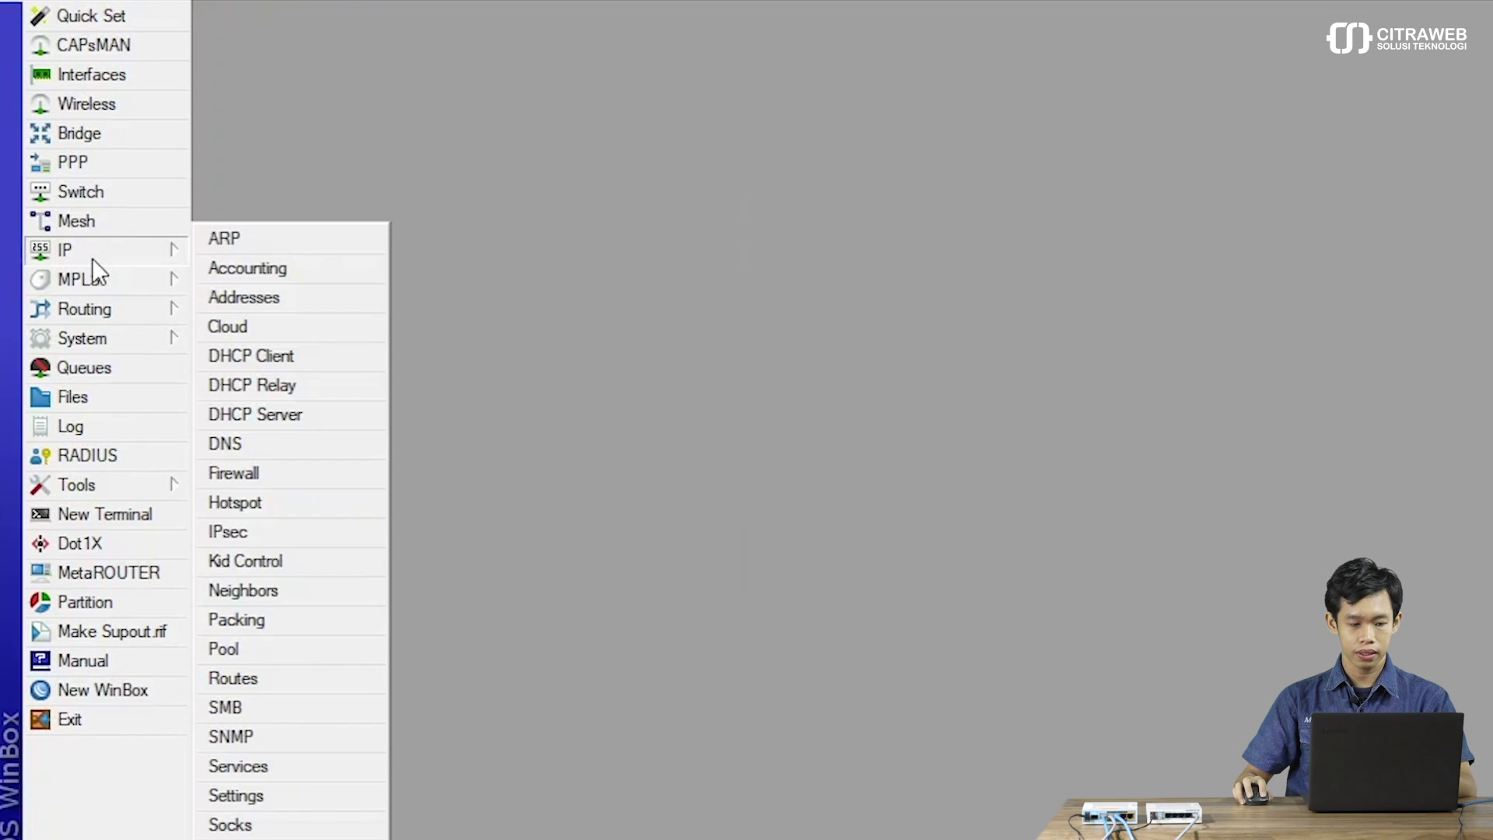
Run DHCP Setup on vlan11-guru with defaults: 172.16.11.0/24, gateway 172.16.11.1, 10-minute lease.
left_click(266, 413)
left_click(886, 296)
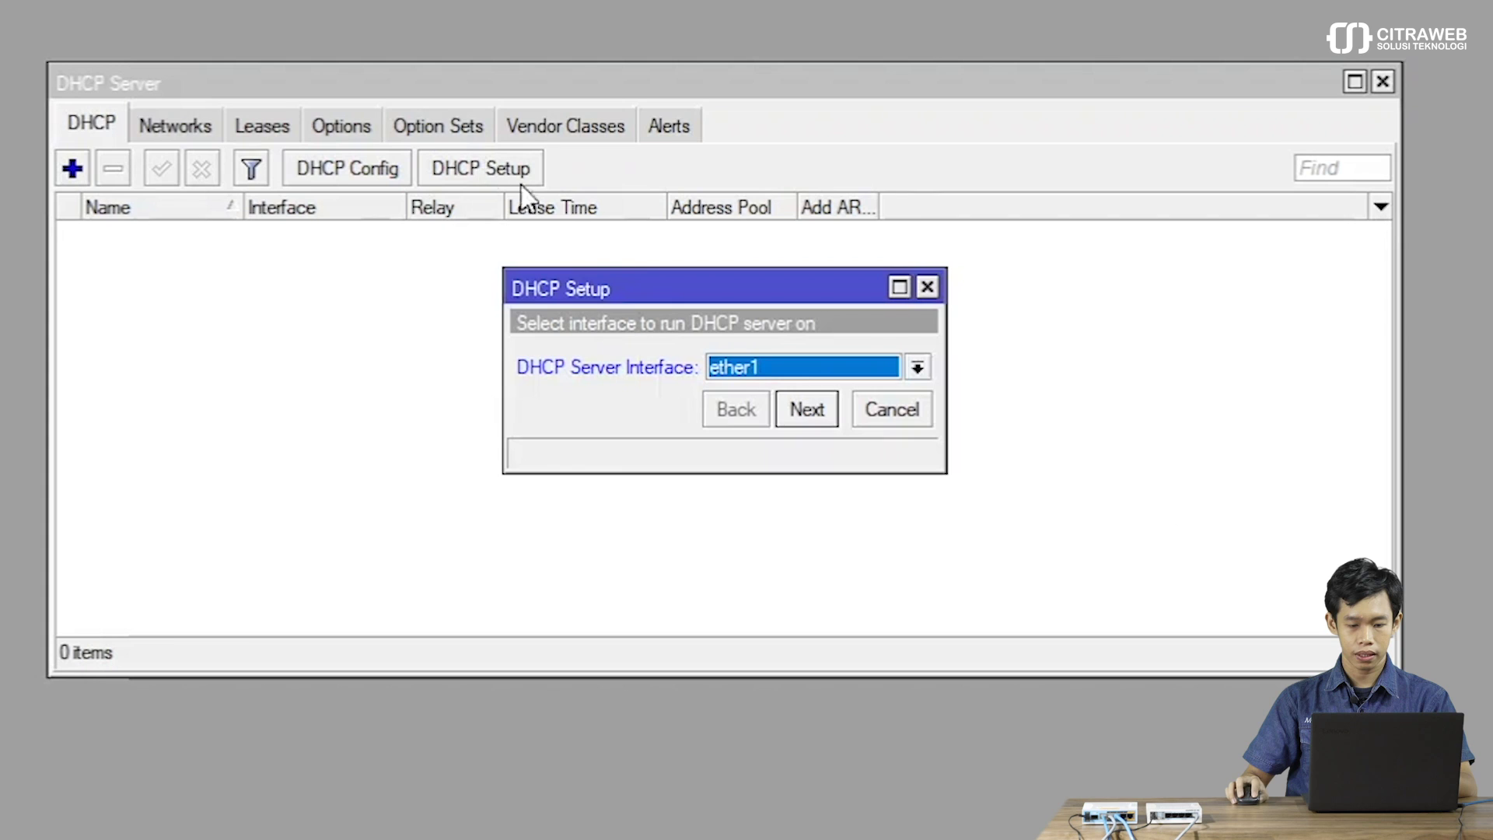
left_click(767, 367)
left_click(767, 561)
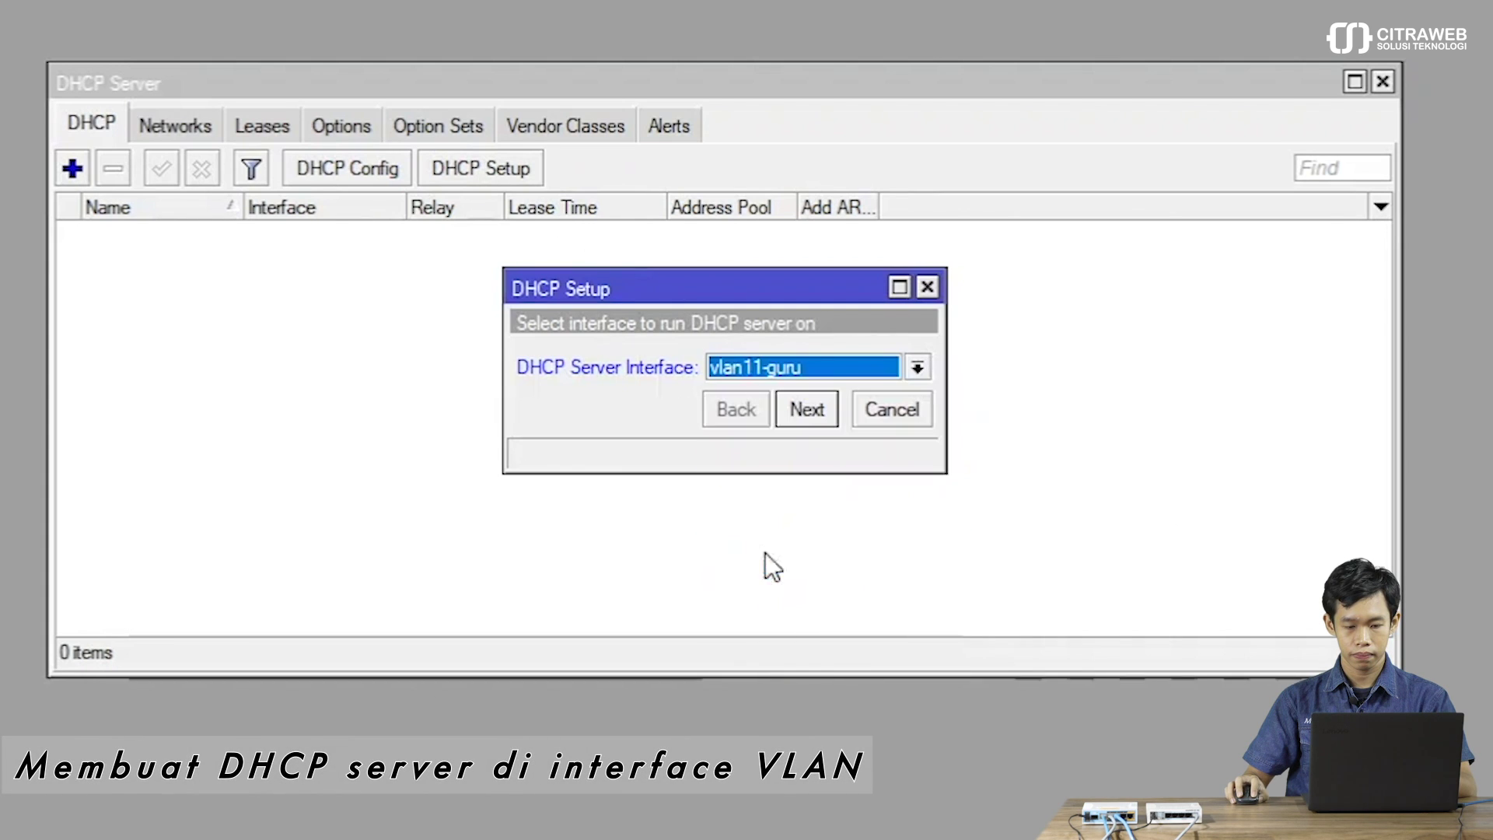
left_click(798, 401)
left_click(798, 402)
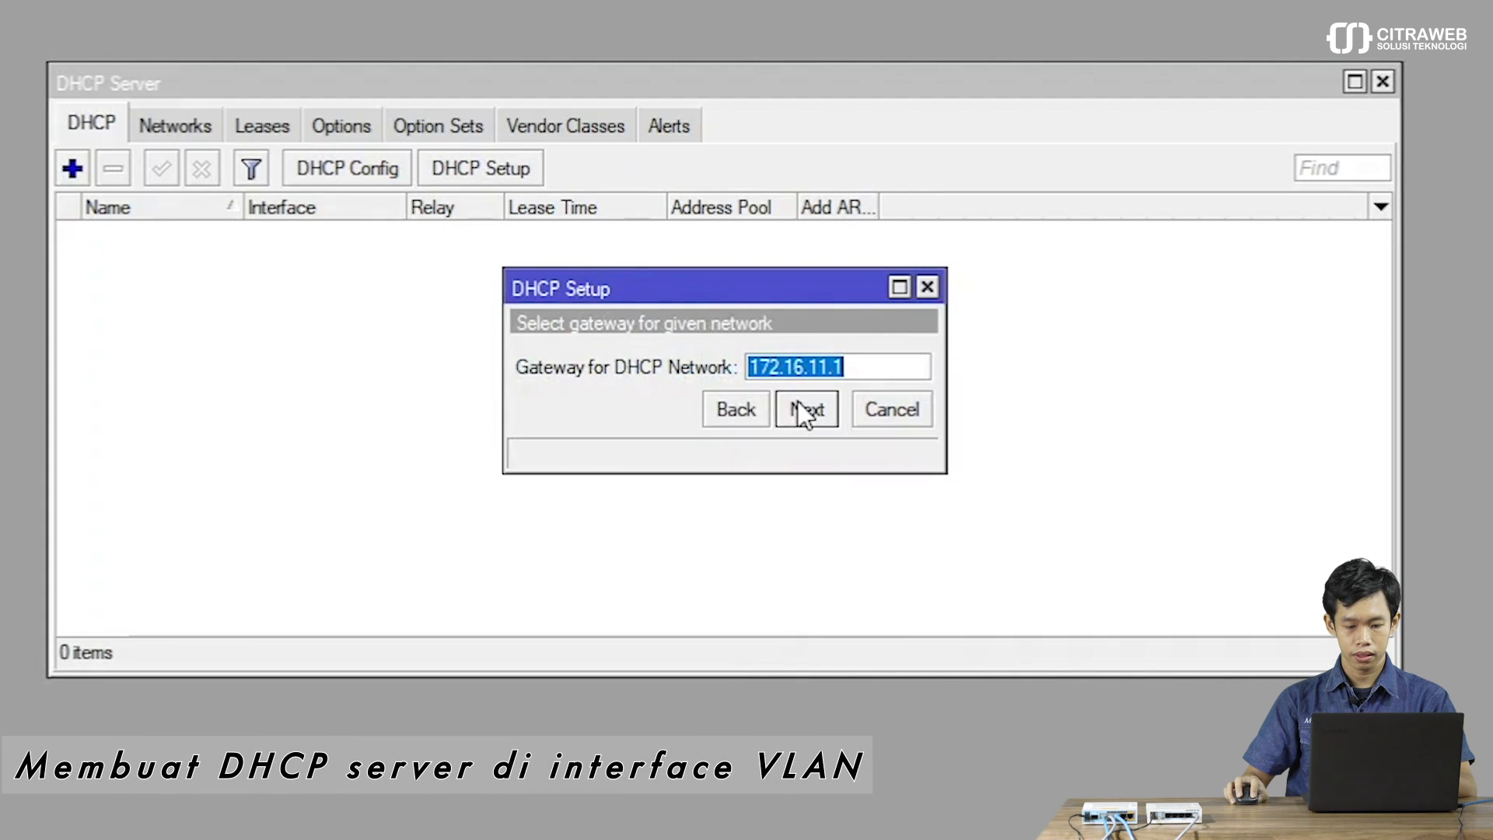
left_click(798, 401)
left_click(798, 401)
left_click(798, 402)
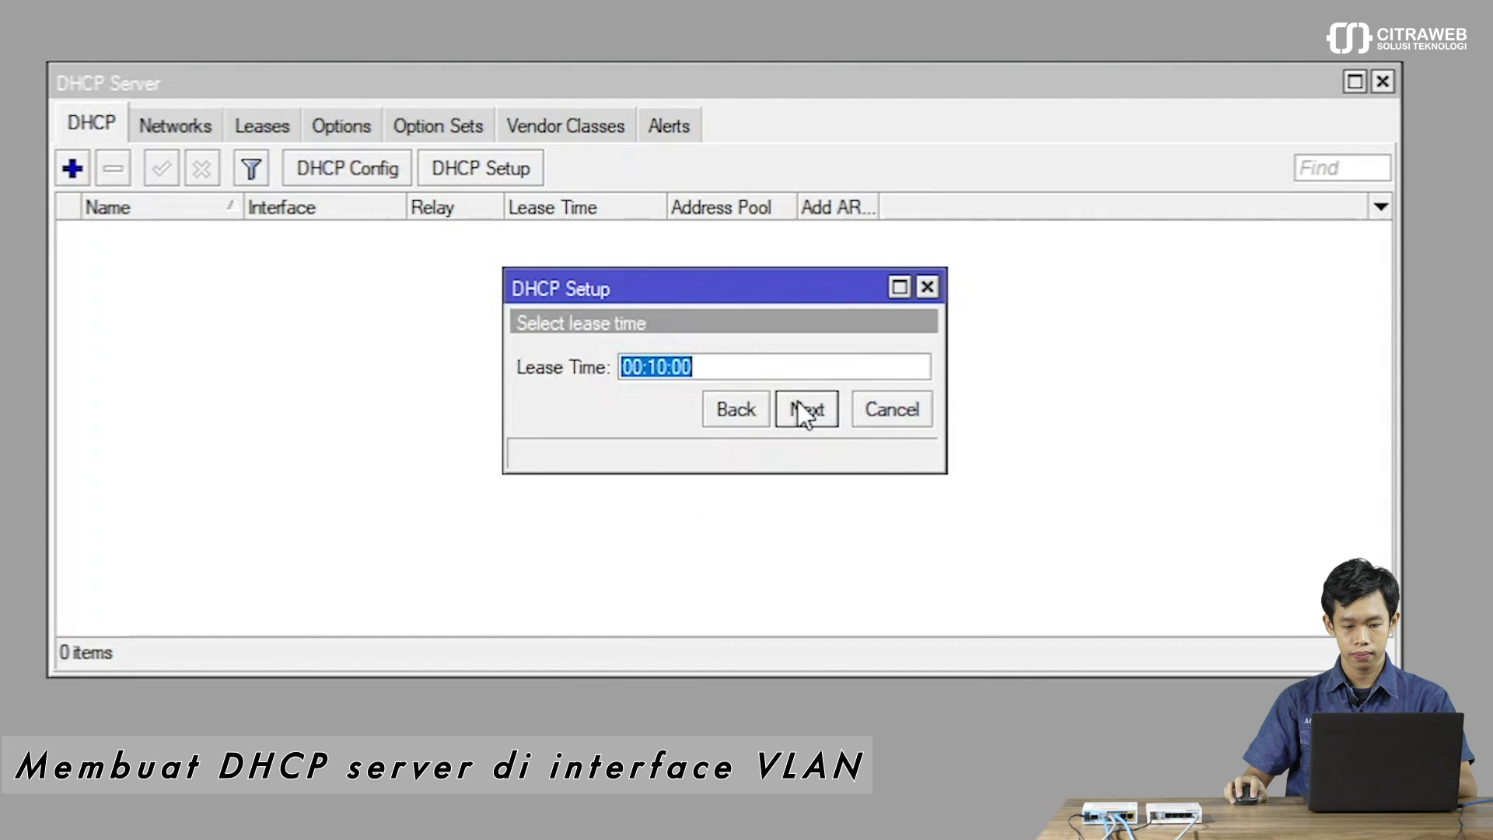
left_click(798, 402)
left_click(728, 359)
Run DHCP Setup on vlan12-karyawan with defaults: 172.16.12.0/24, gateway 172.16.12.1, 10-minute lease.
left_click(498, 166)
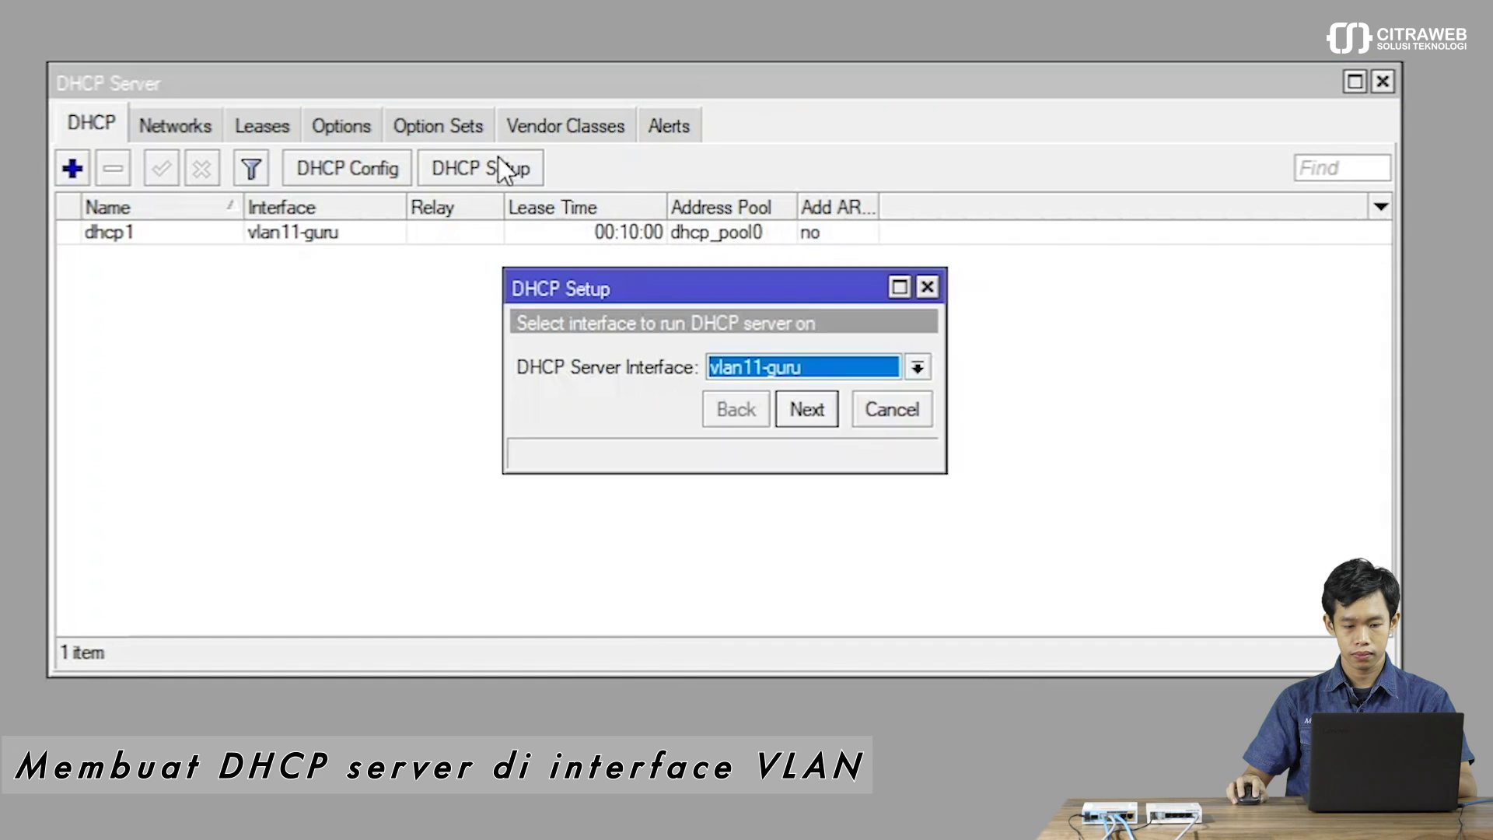
left_click(753, 365)
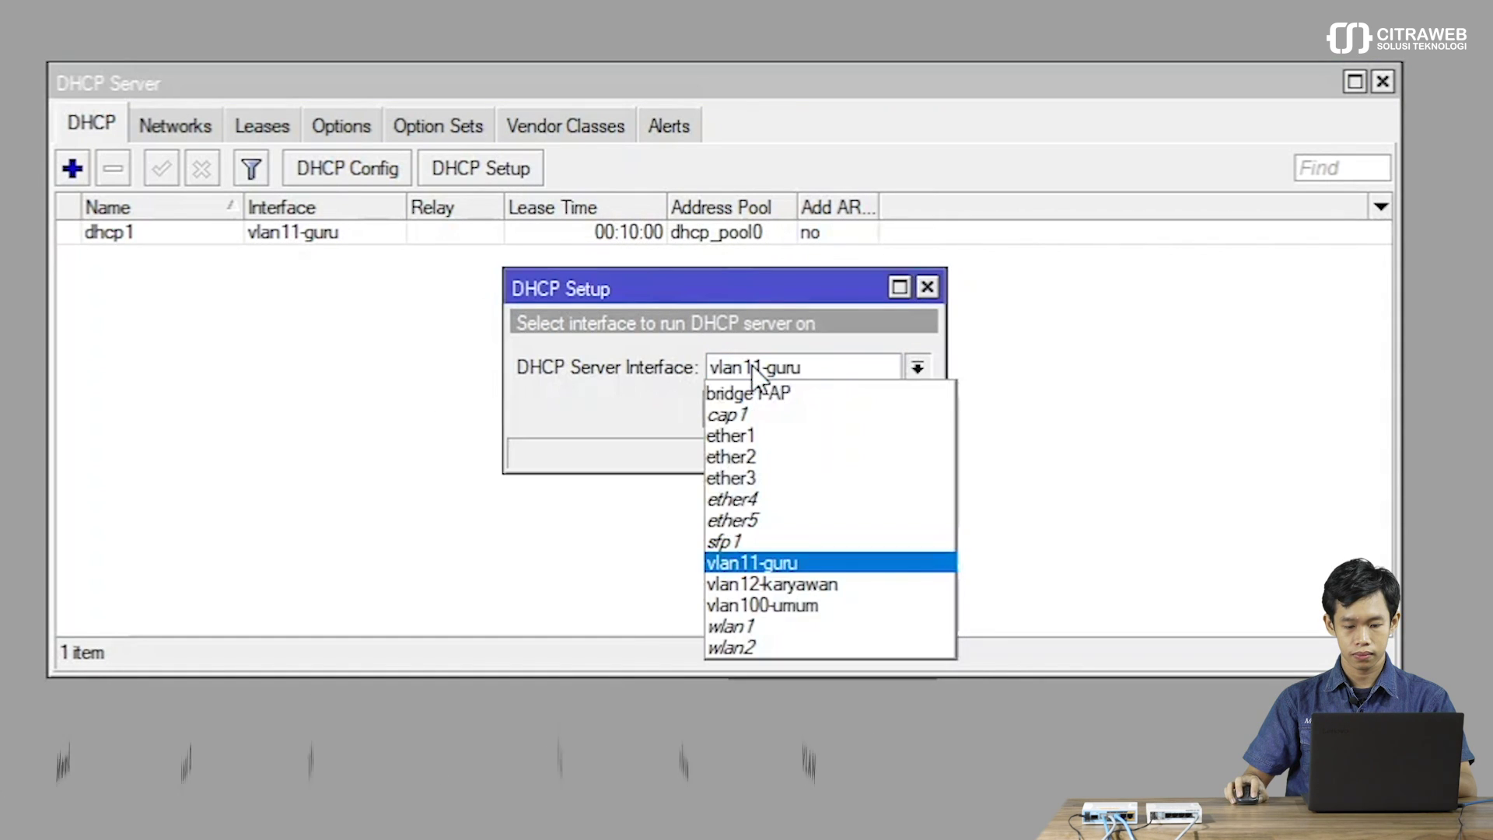
left_click(762, 584)
left_click(815, 417)
left_click(815, 418)
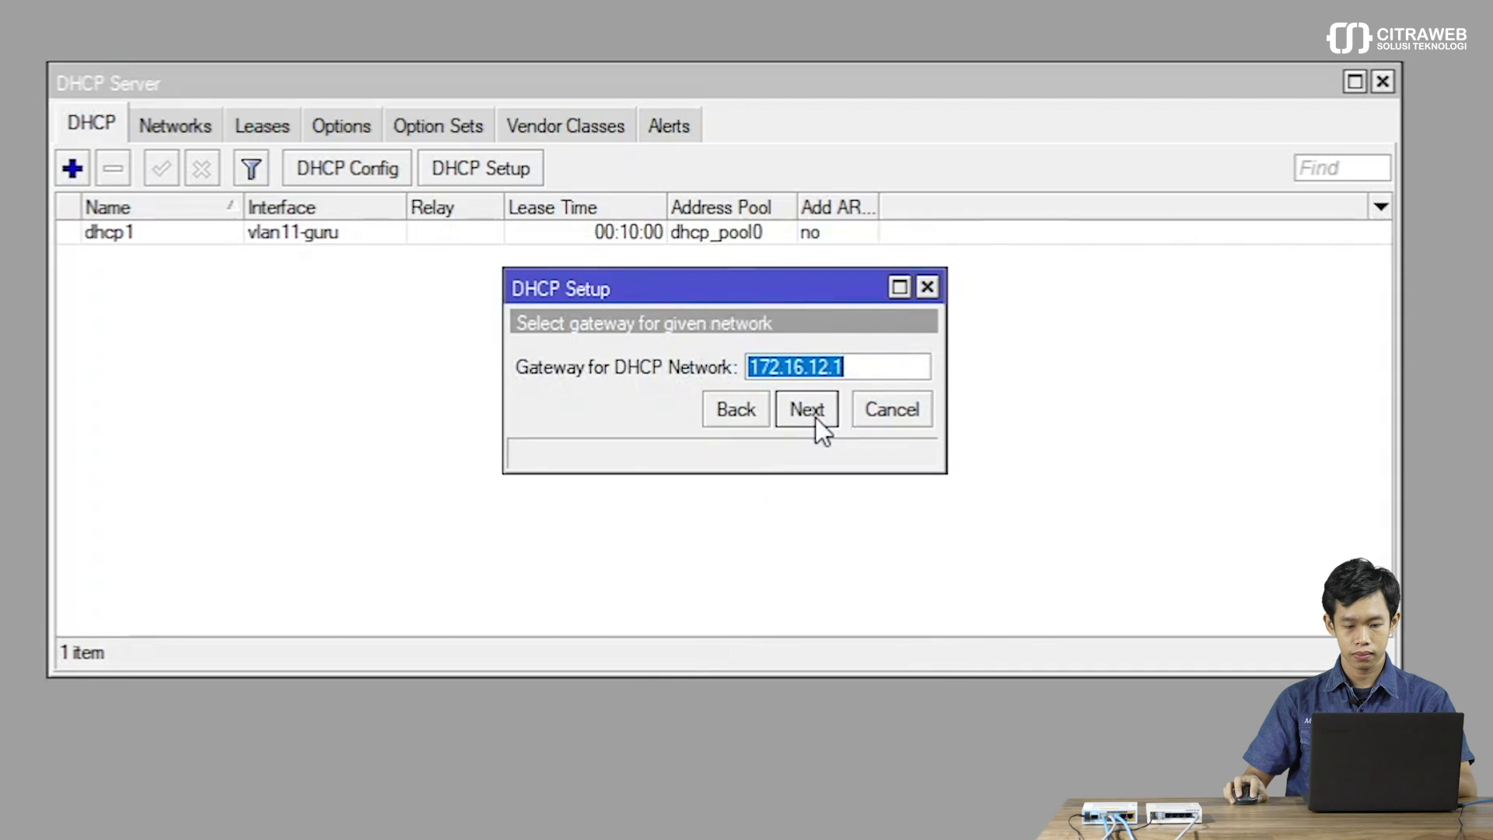
left_click(816, 418)
left_click(818, 418)
left_click(818, 417)
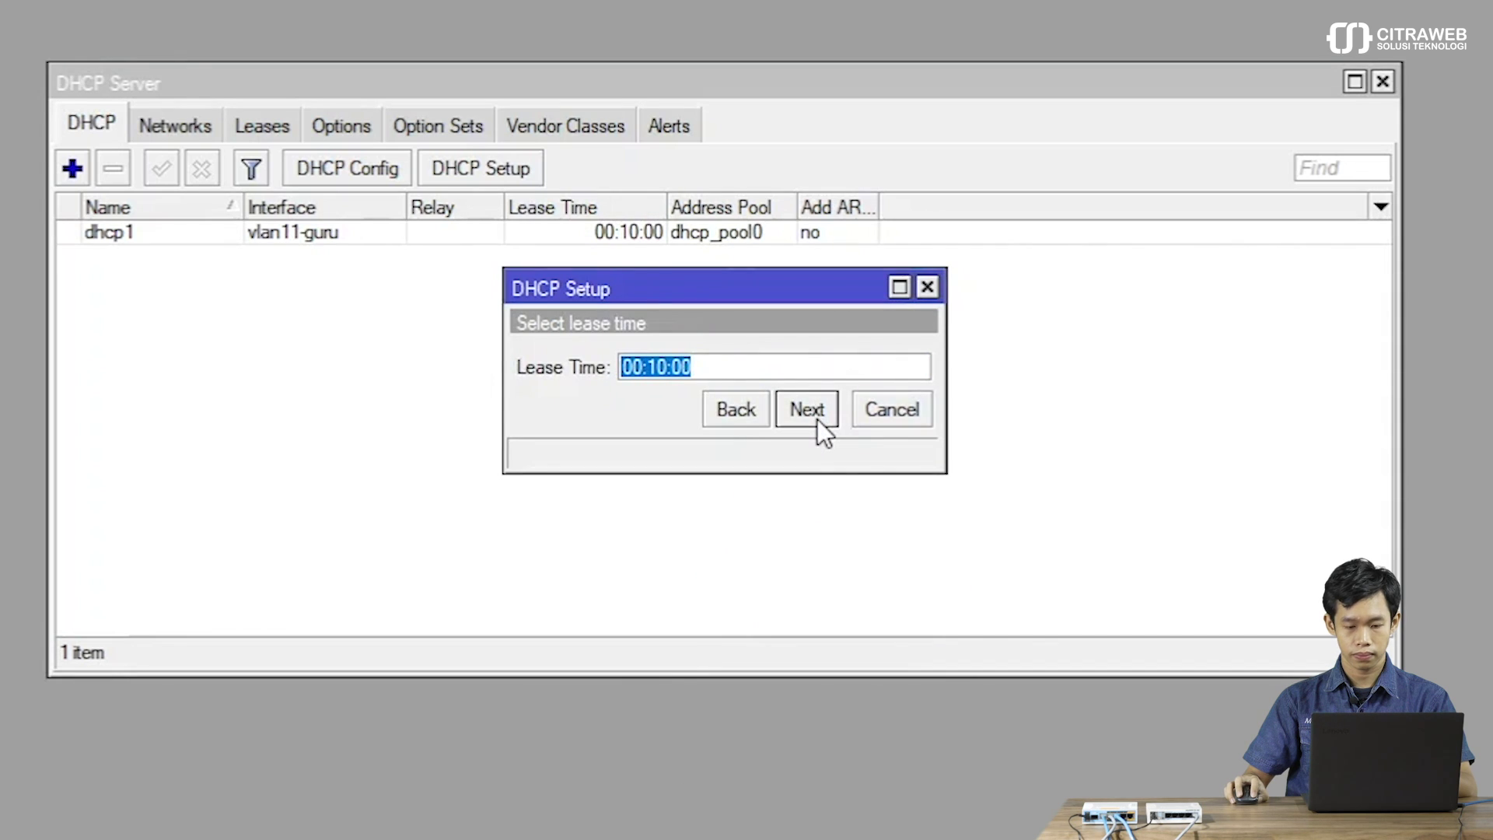
left_click(787, 422)
left_click(712, 356)
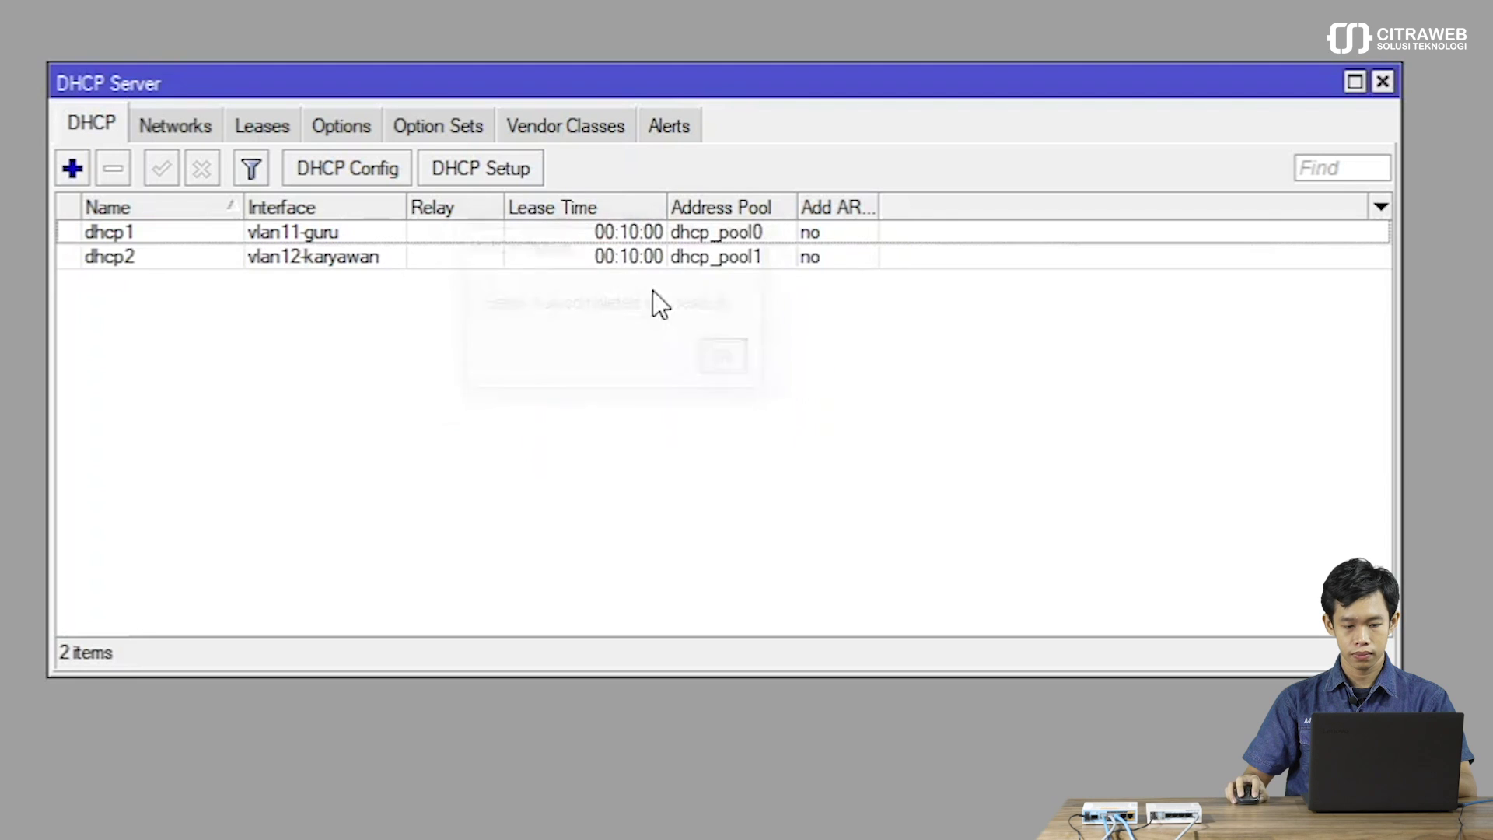
Run DHCP Setup on vlan100-umum with default addresses, DNS 192.168.73.1 and 10-minute lease.
left_click(490, 168)
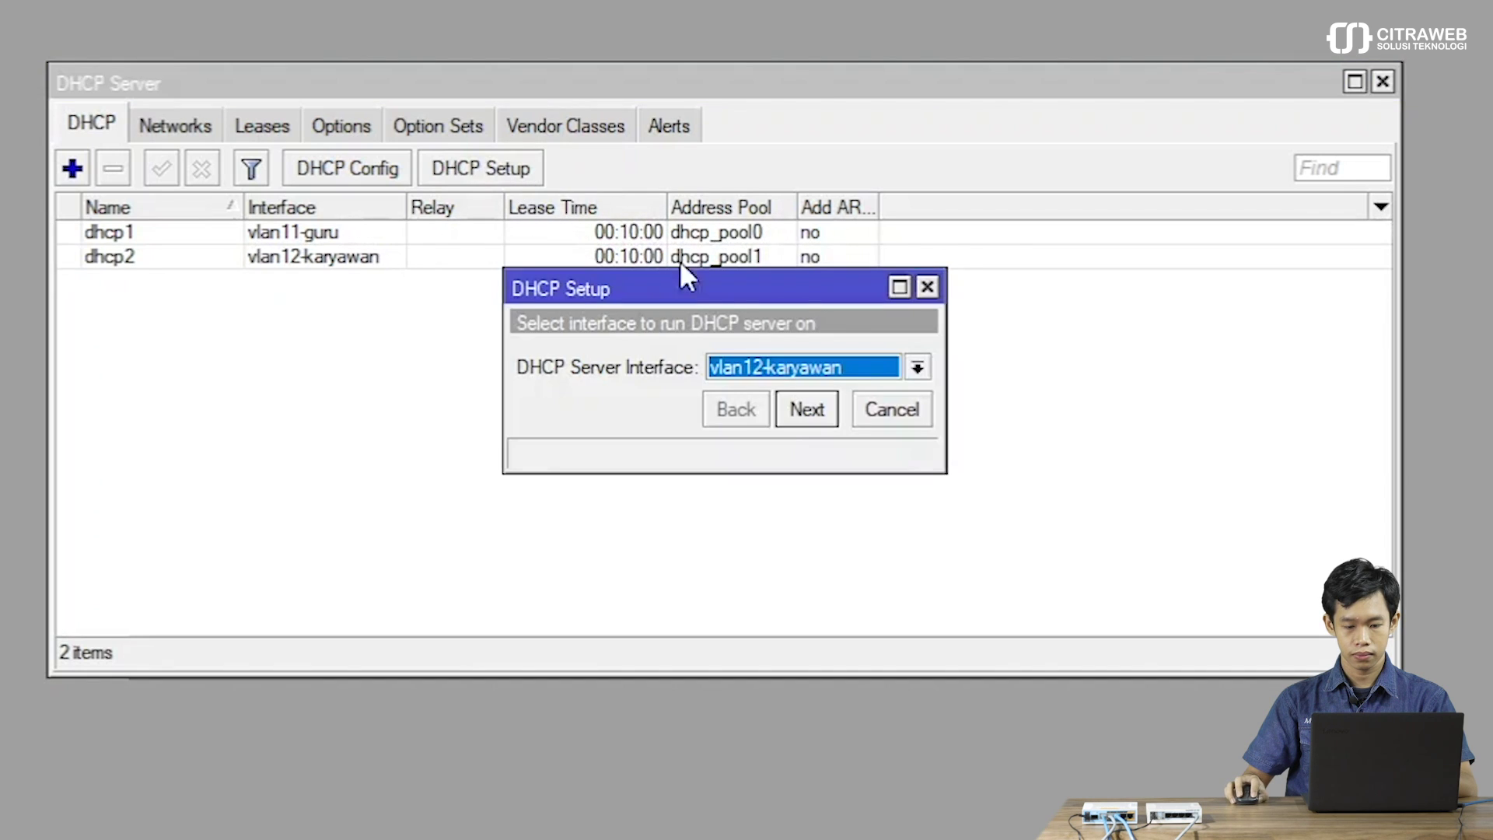
left_click(768, 367)
left_click(785, 603)
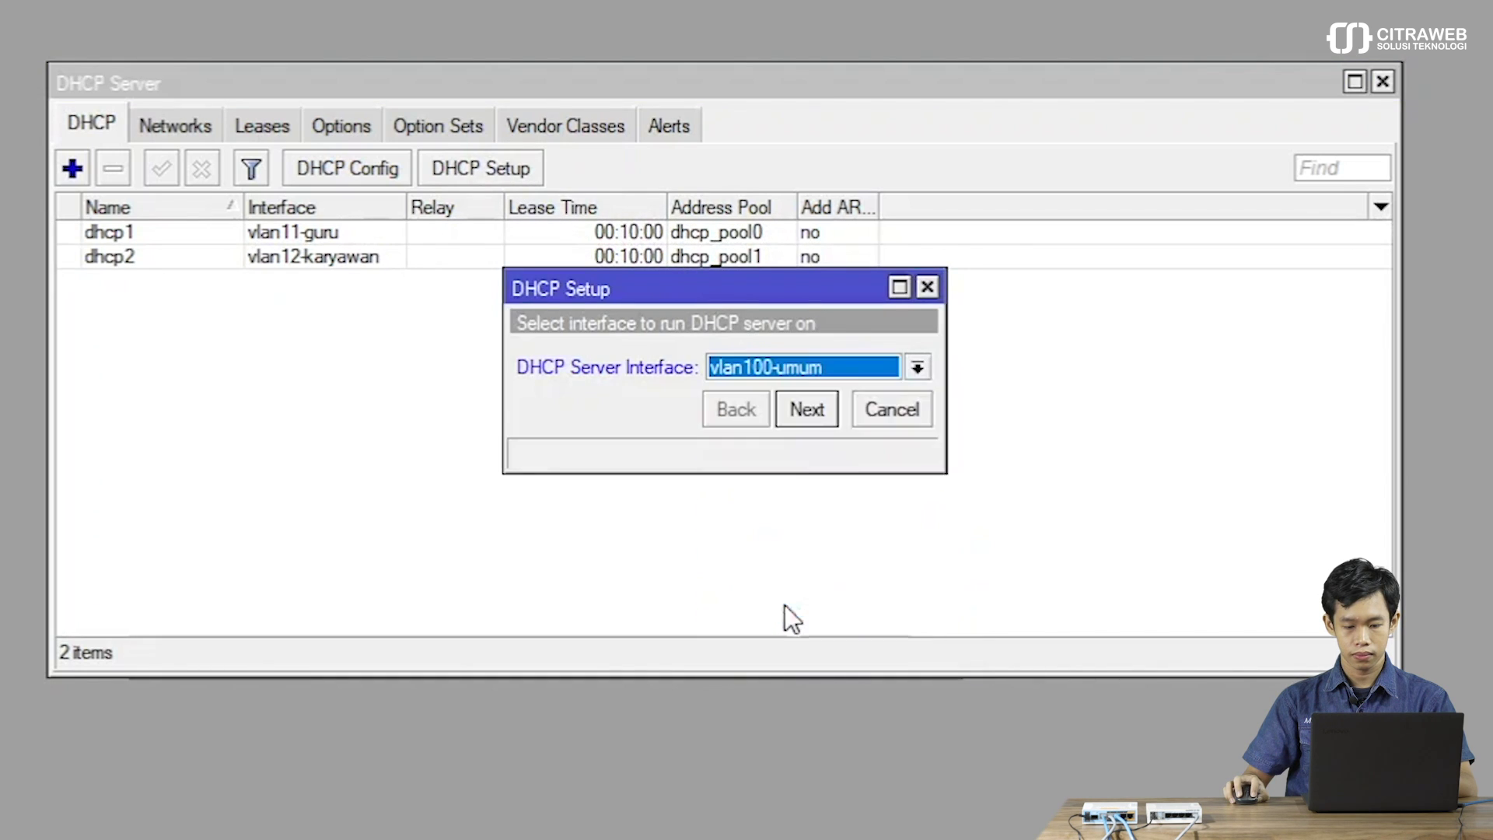
left_click(809, 407)
left_click(809, 407)
left_click(809, 407)
left_click(808, 408)
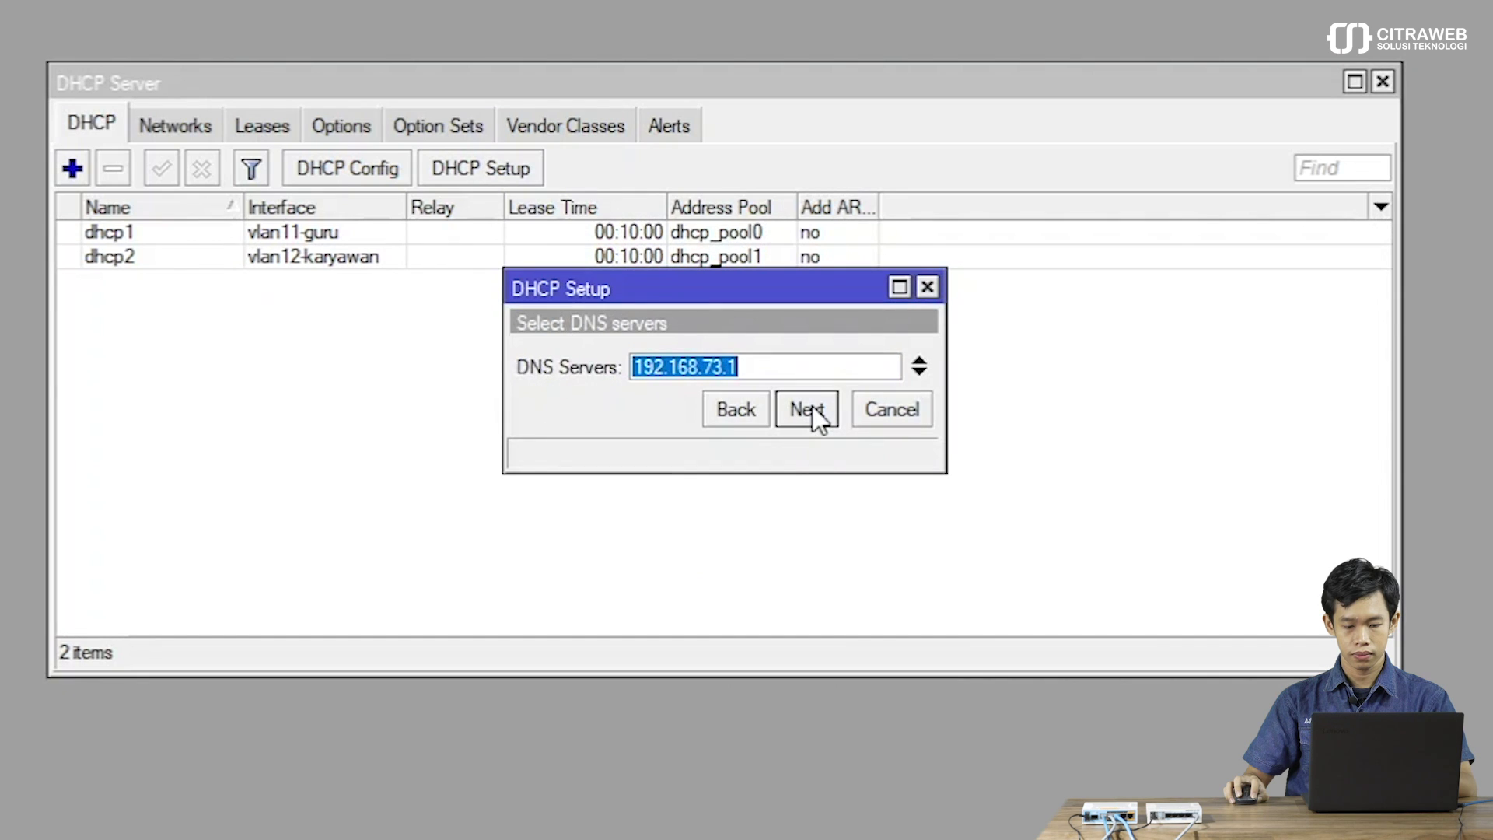
left_click(808, 407)
left_click(809, 407)
left_click(731, 361)
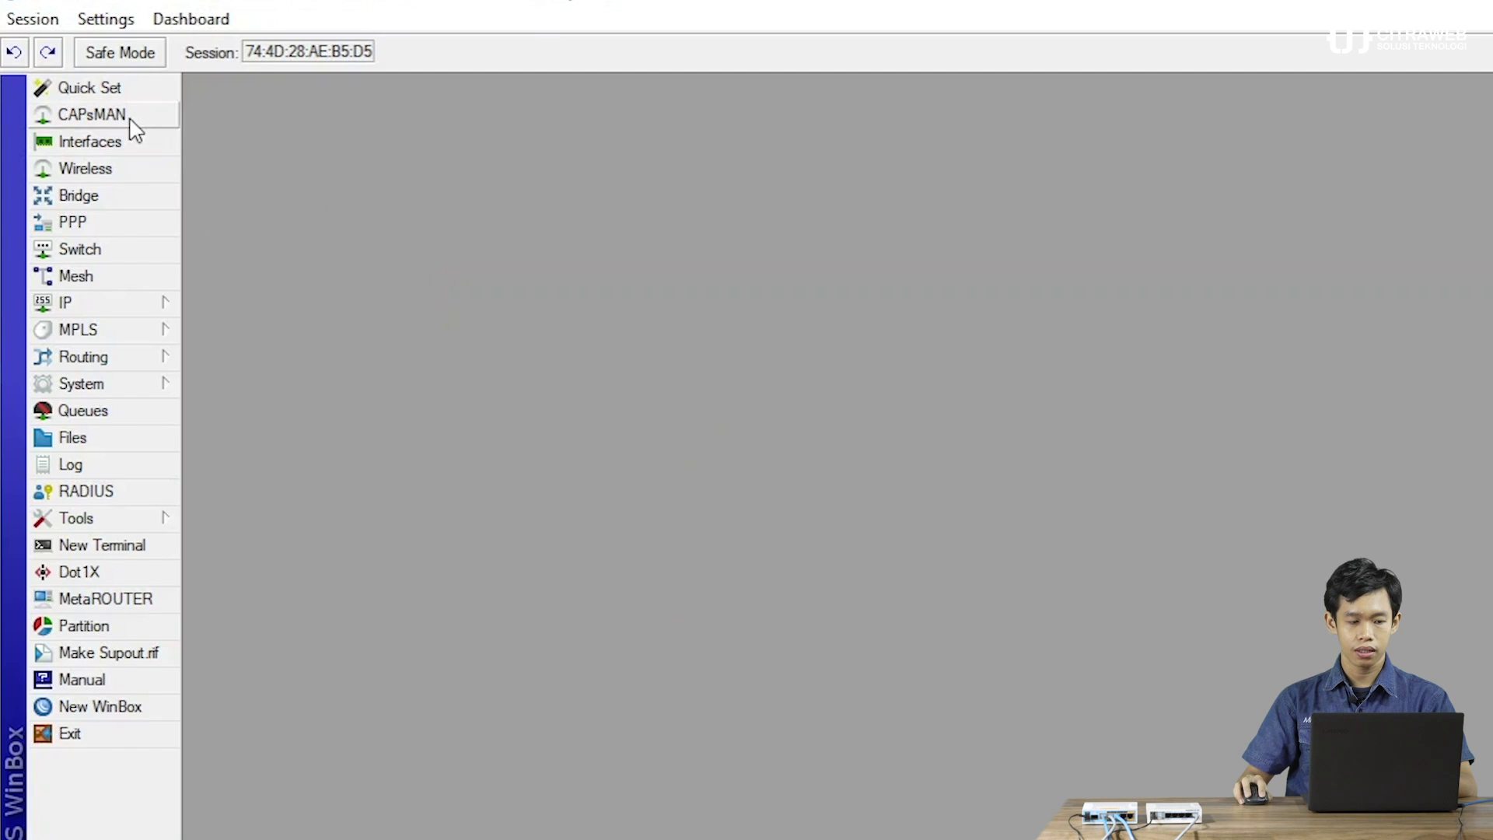
Open CAPsMAN and reposition and widen its window to show all sections.
left_click(132, 121)
left_click_drag(346, 130, 751, 199)
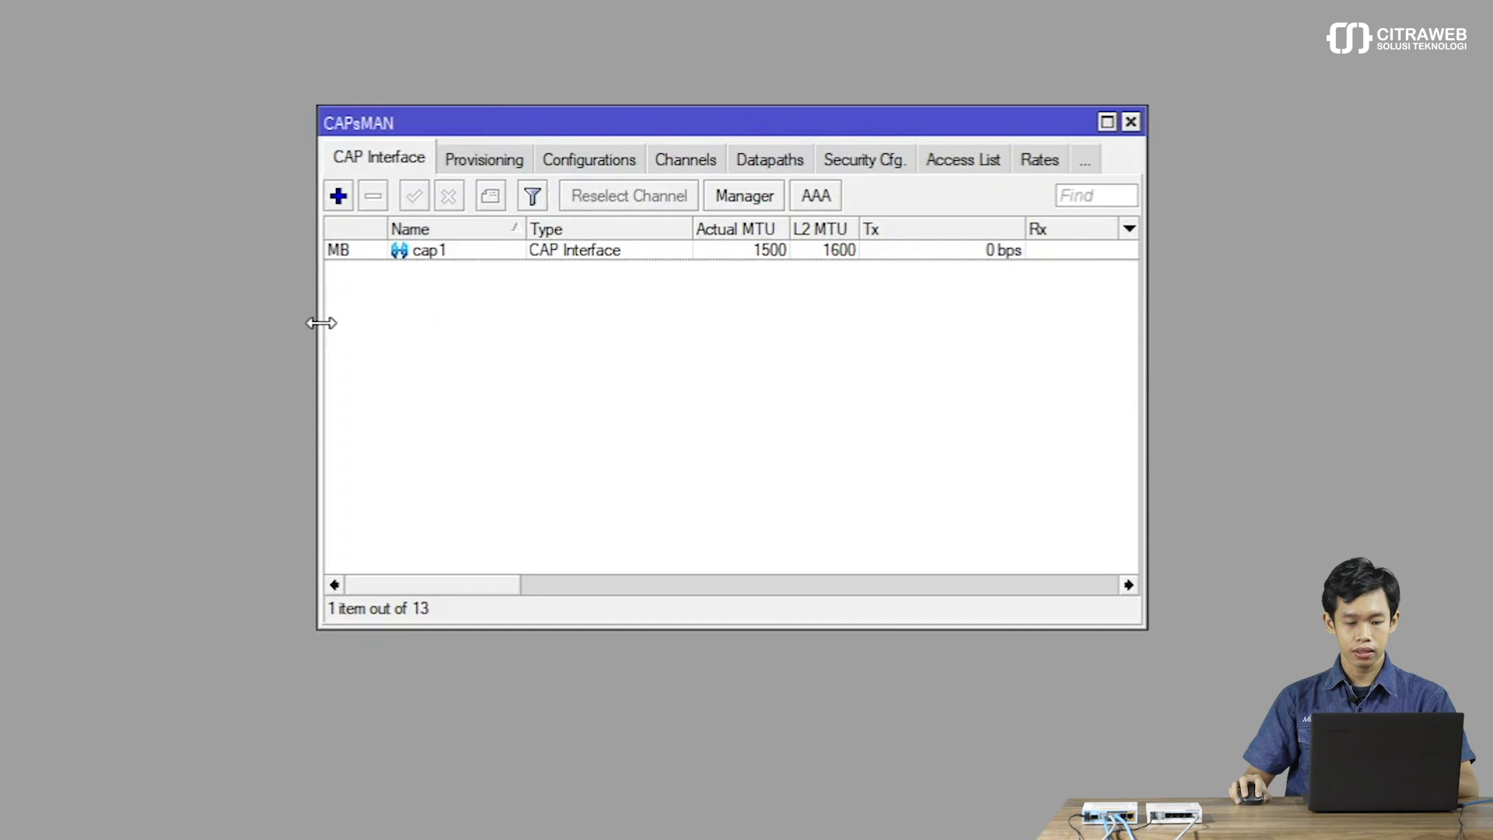
left_click_drag(316, 324, 97, 347)
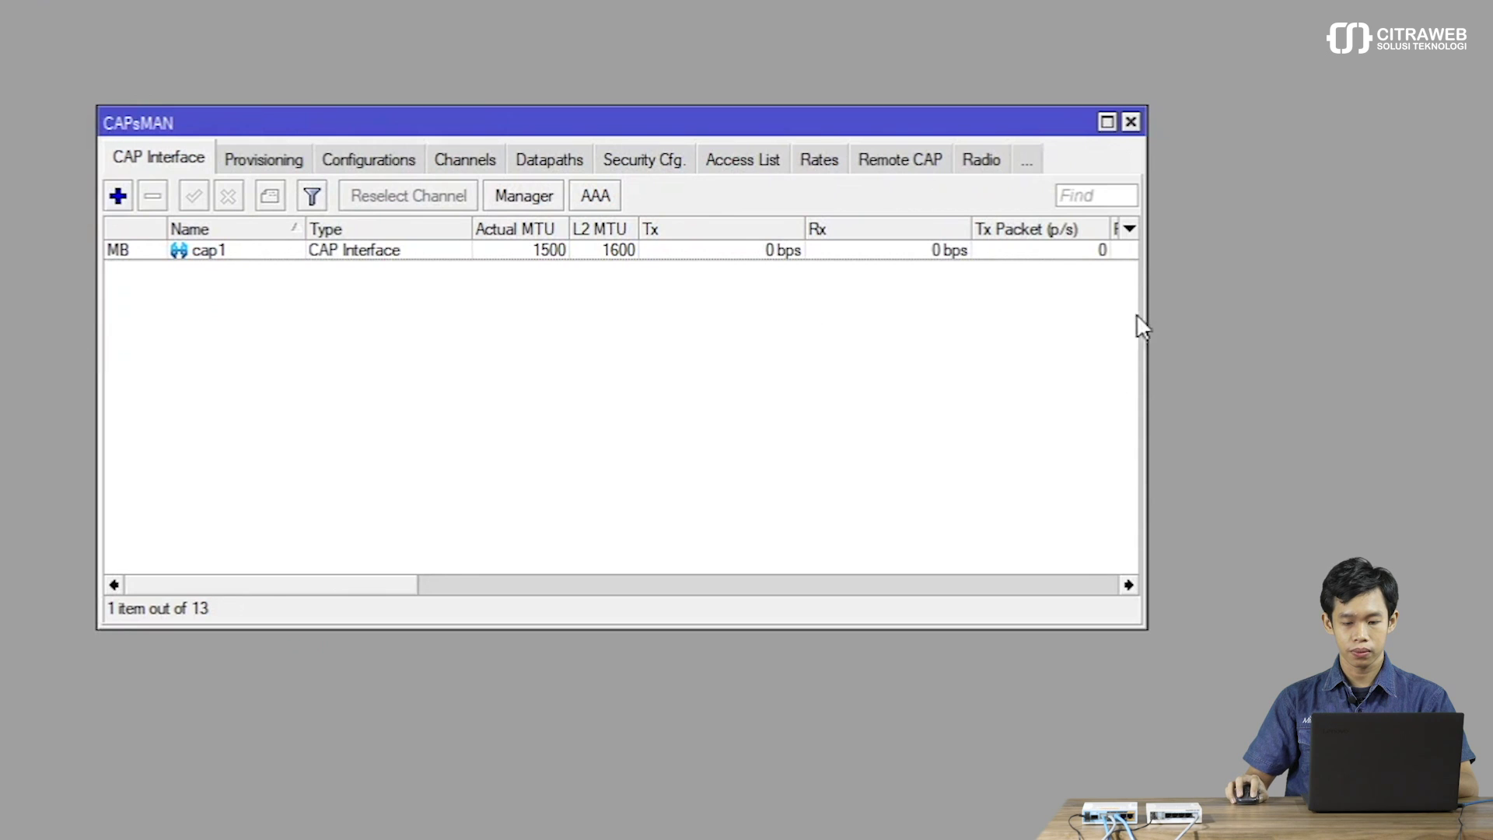
left_click_drag(1147, 323, 1439, 326)
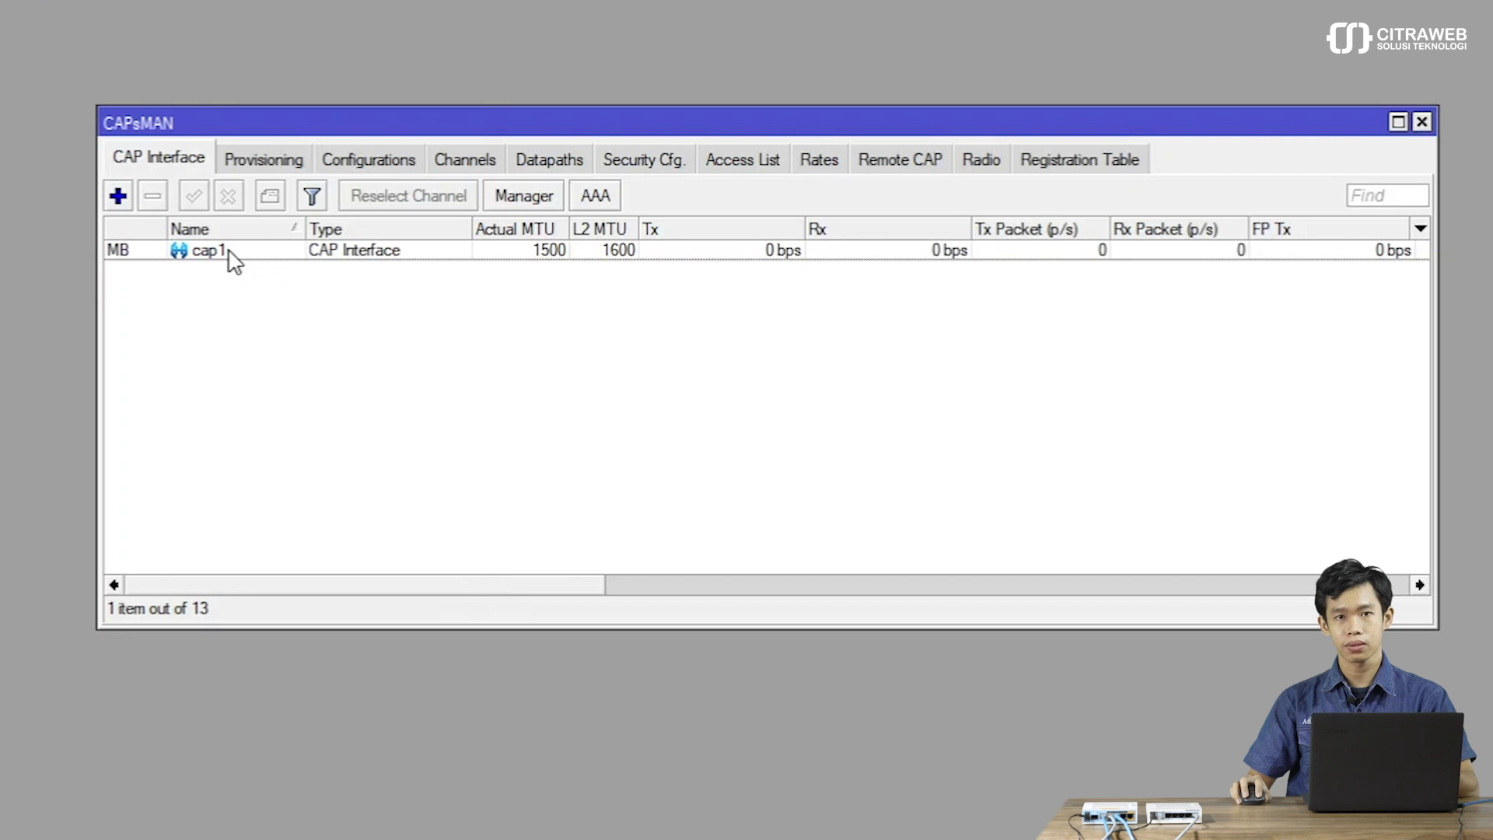
Inspect cap1's wireless properties without changes, then view Provisioning and Configurations lists.
double_click(229, 252)
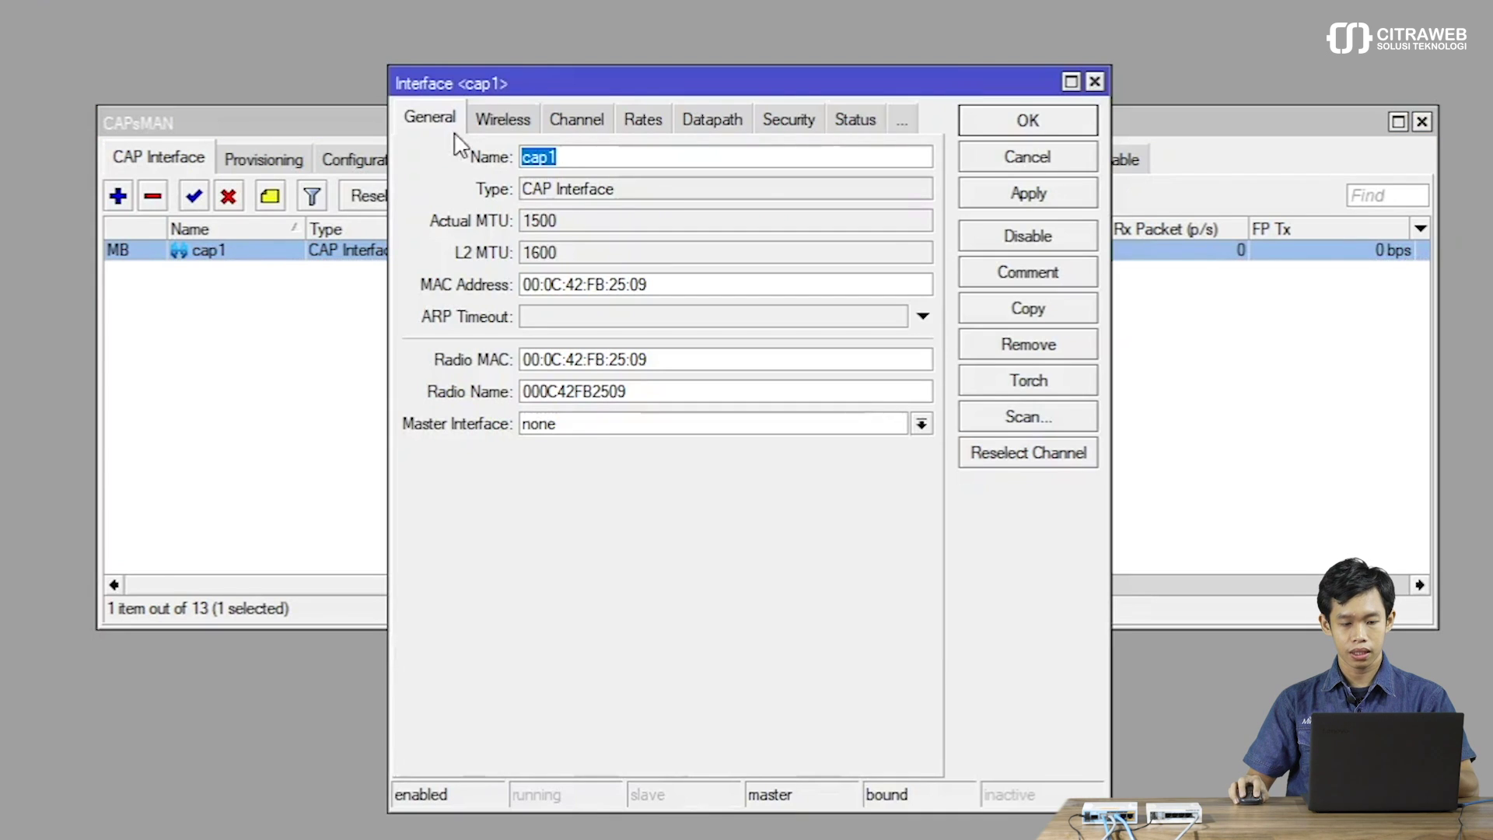
left_click(488, 123)
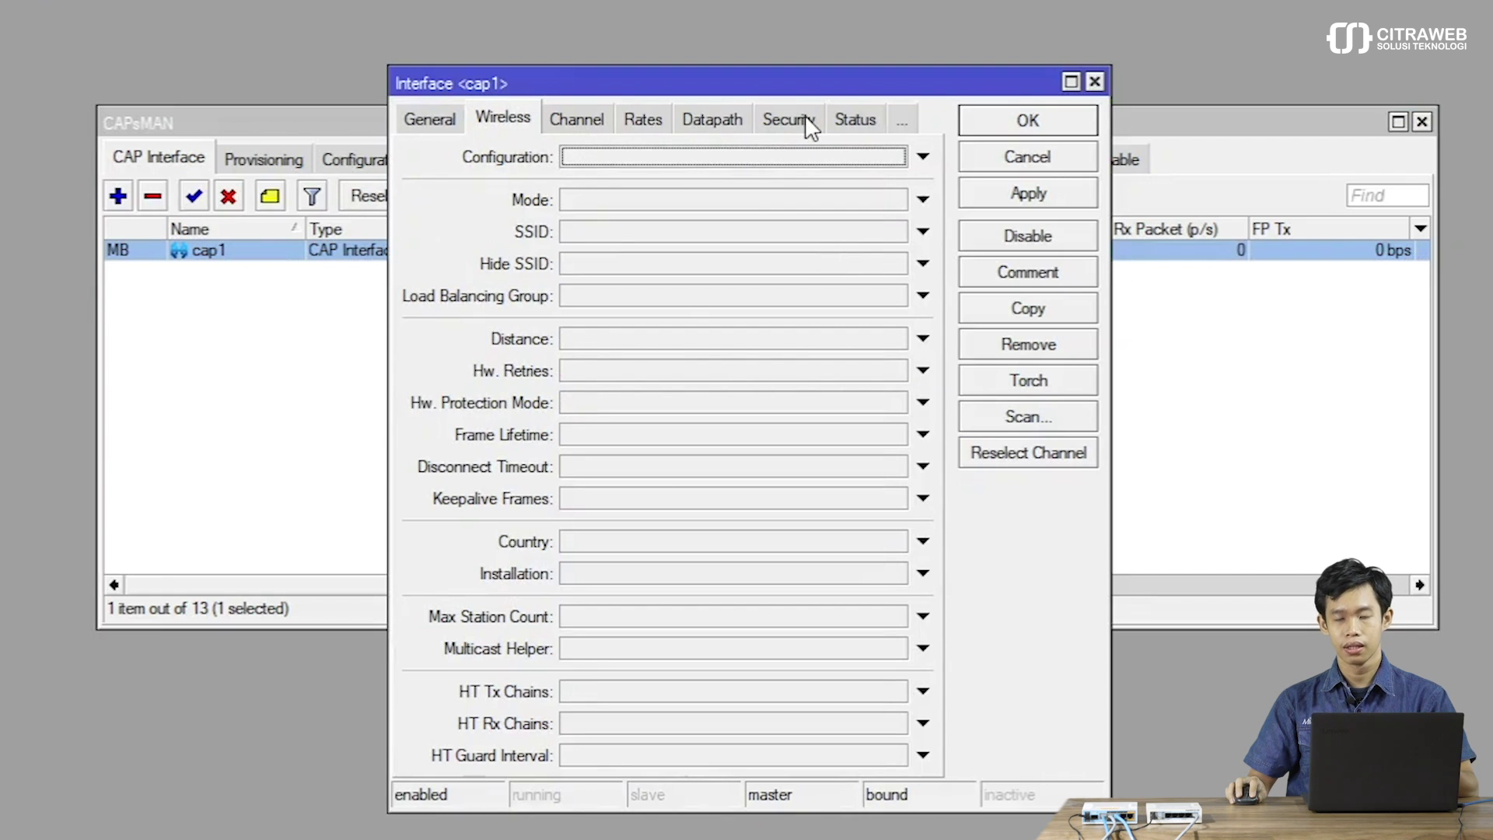
left_click(1003, 149)
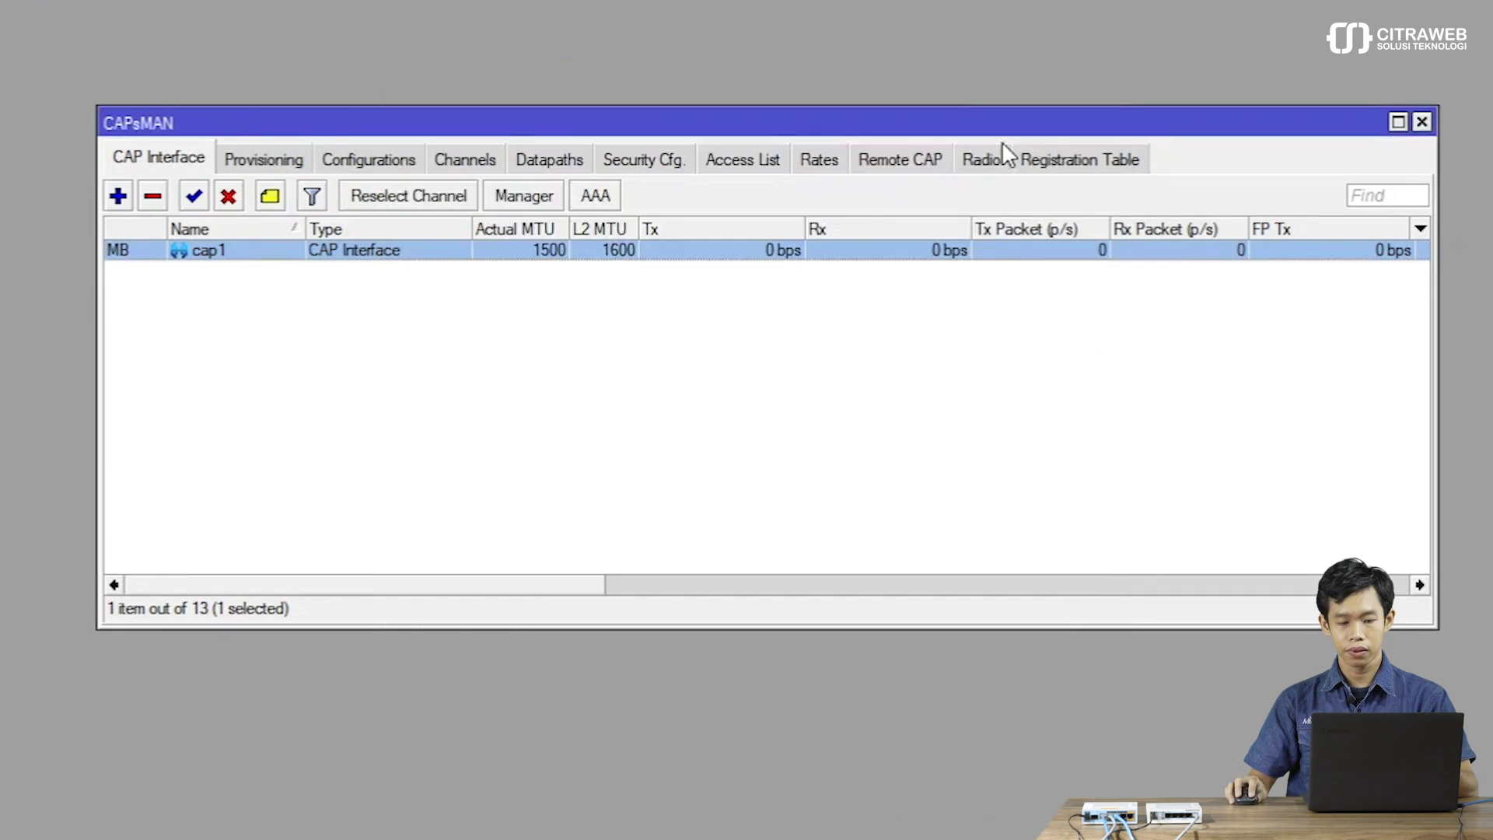
left_click(255, 157)
left_click(386, 153)
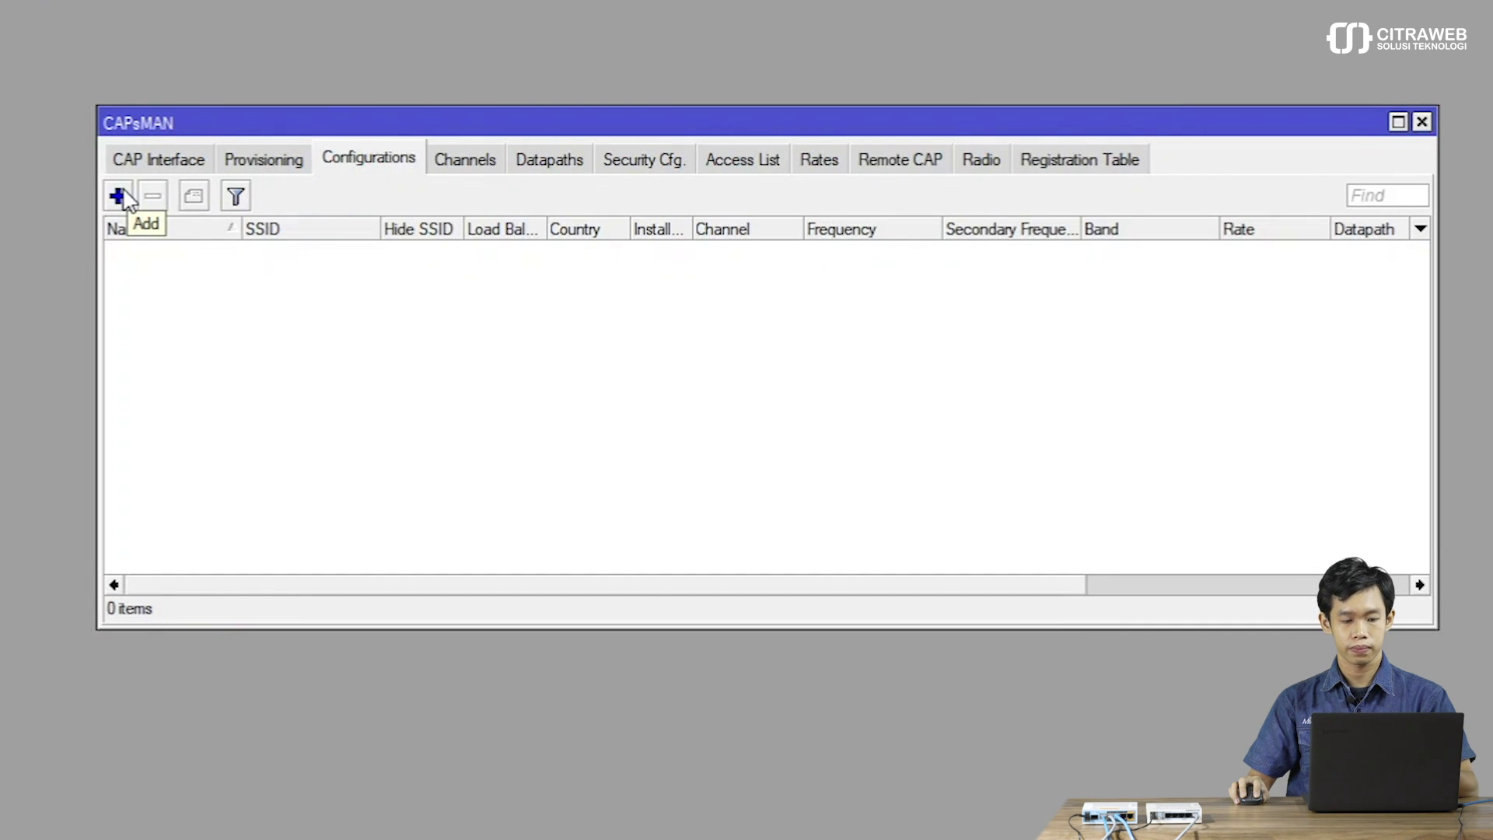
Add new configuration cfg1 with Mode ap and SSID kantorku.
left_click(119, 196)
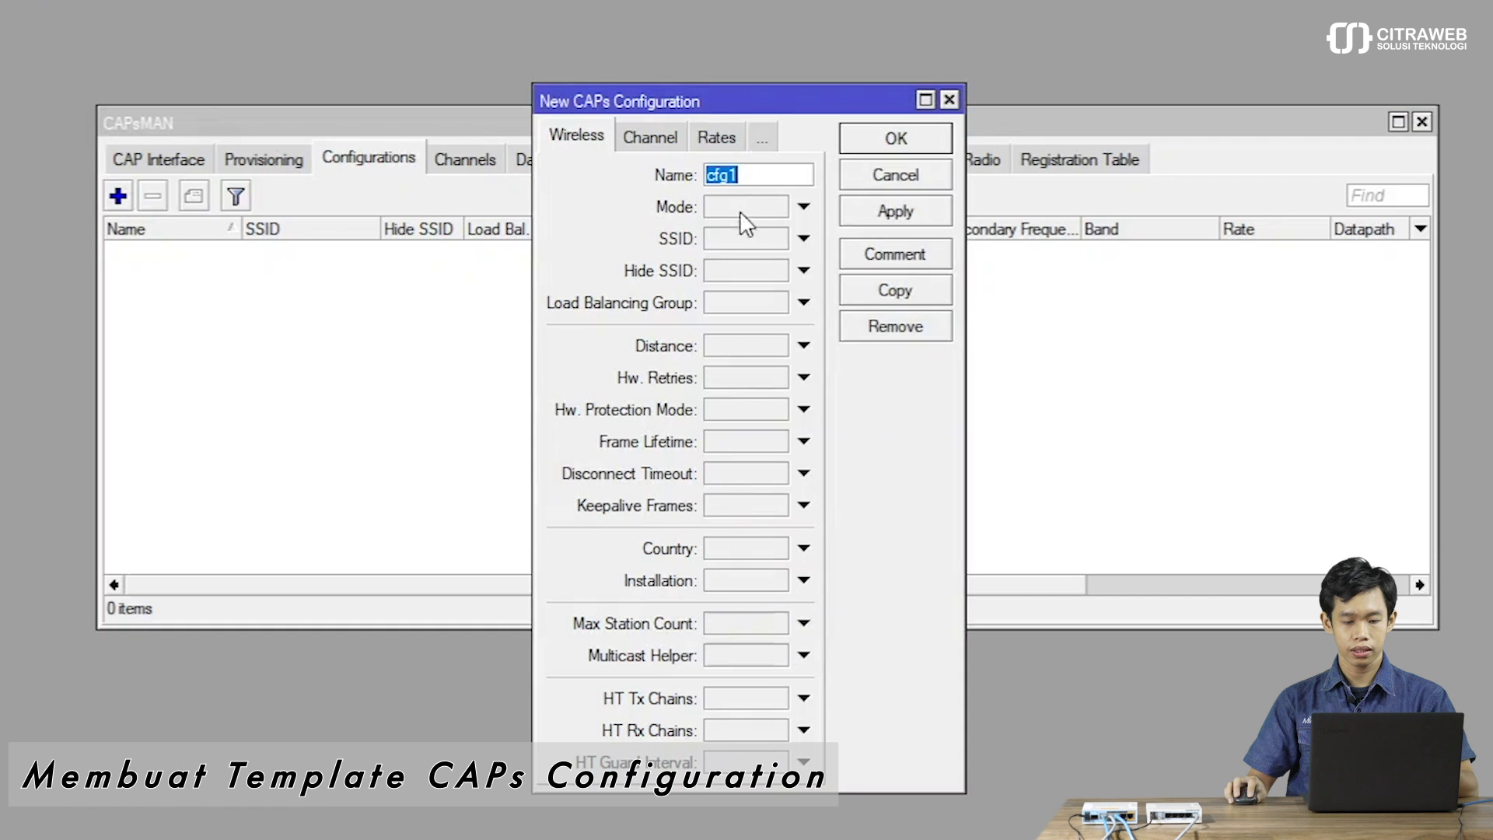
left_click_drag(965, 254, 1339, 256)
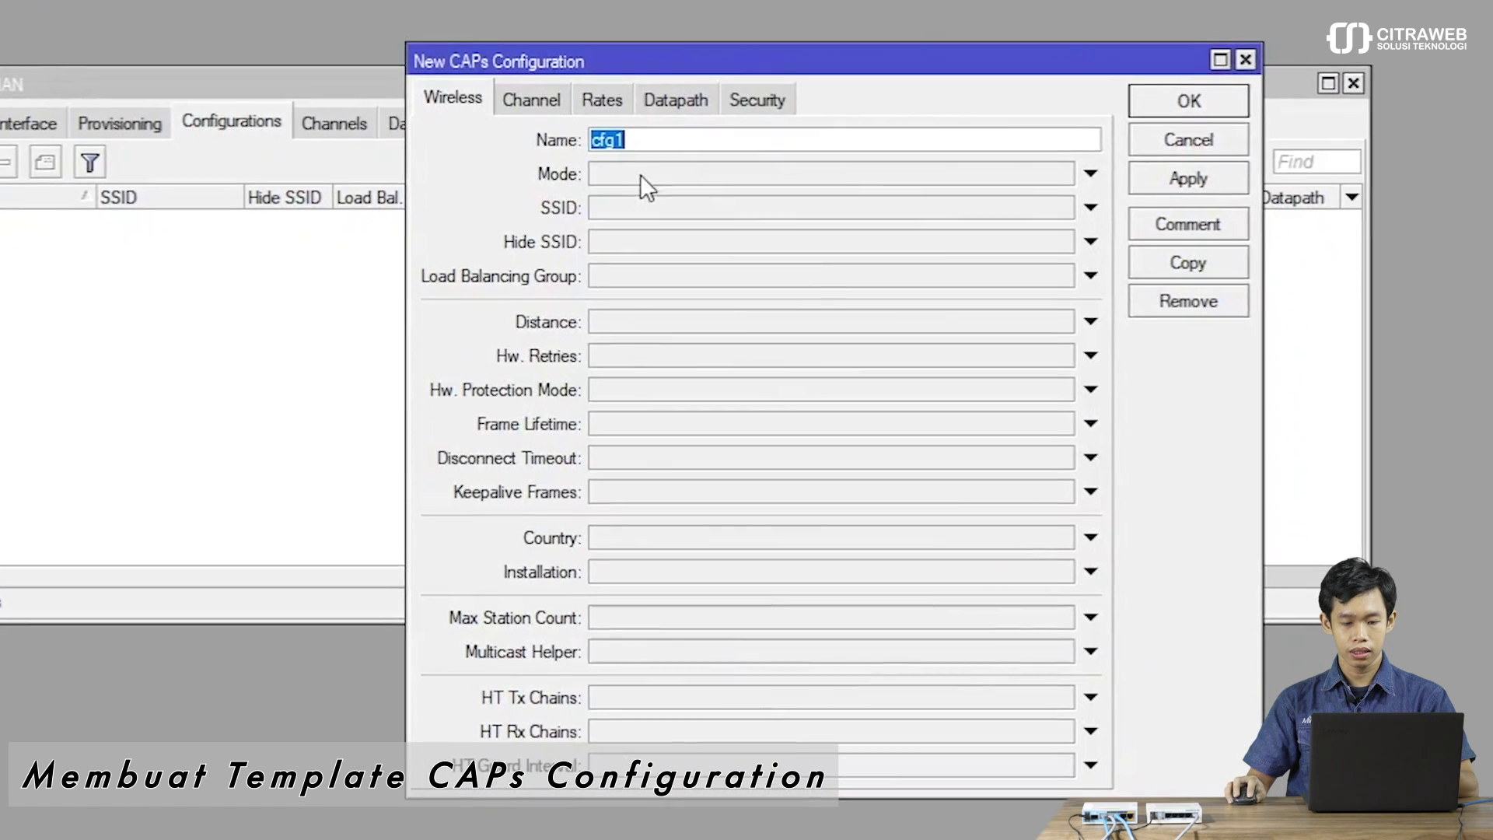
left_click(636, 172)
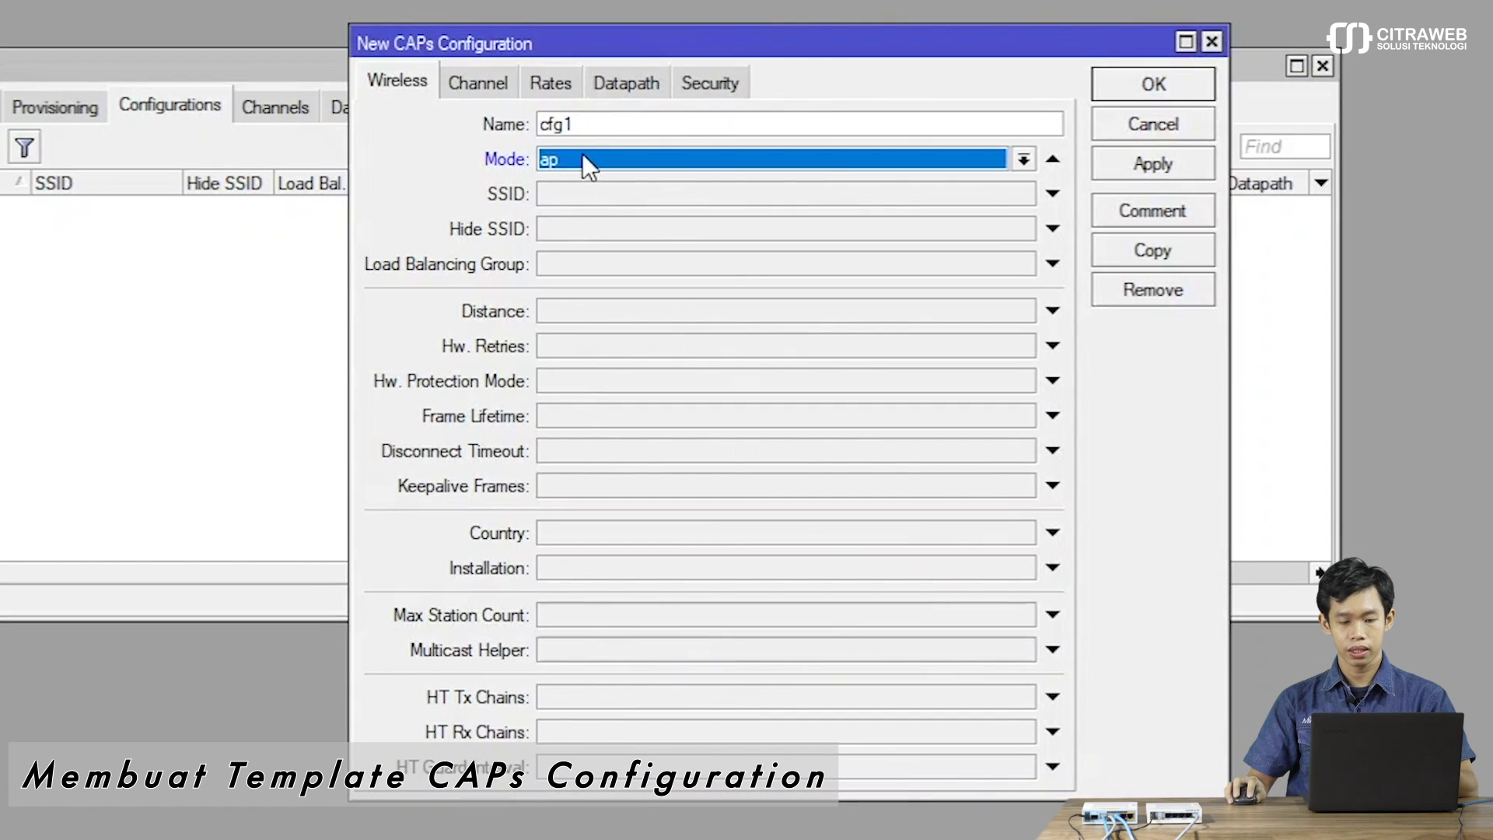
left_click(591, 188)
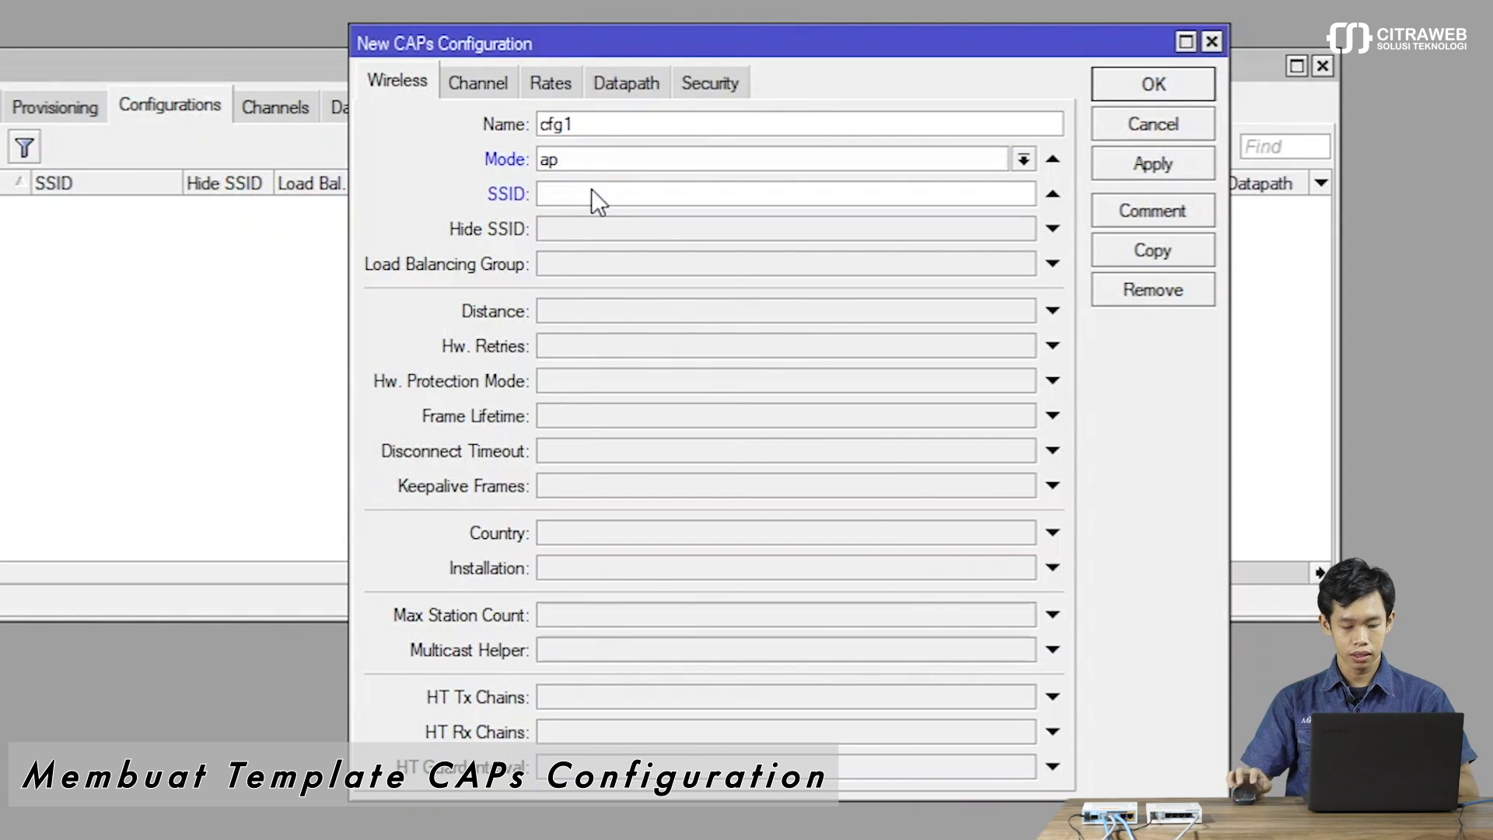
type("ka")
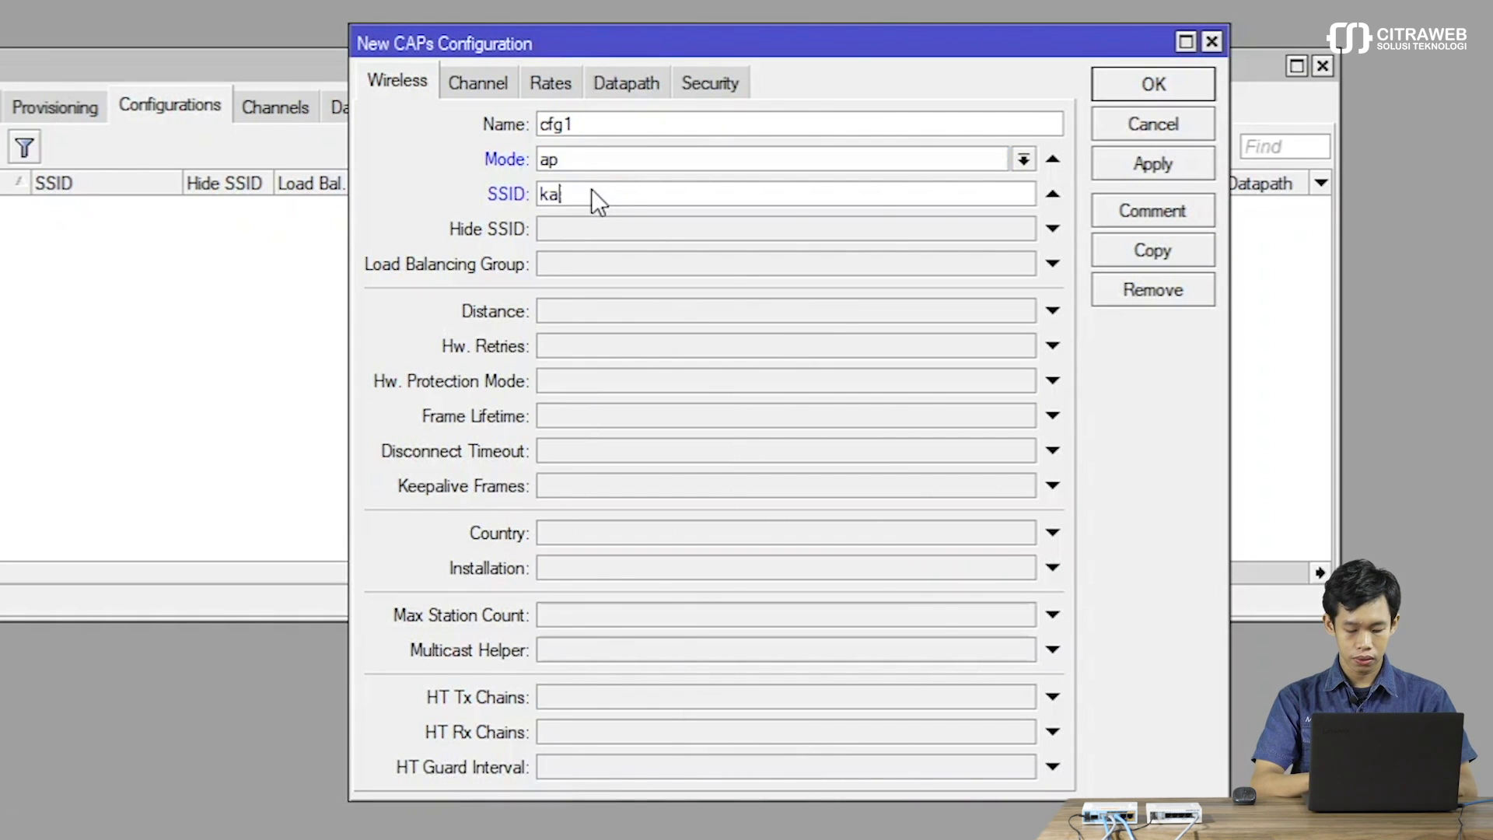
type("ntorku")
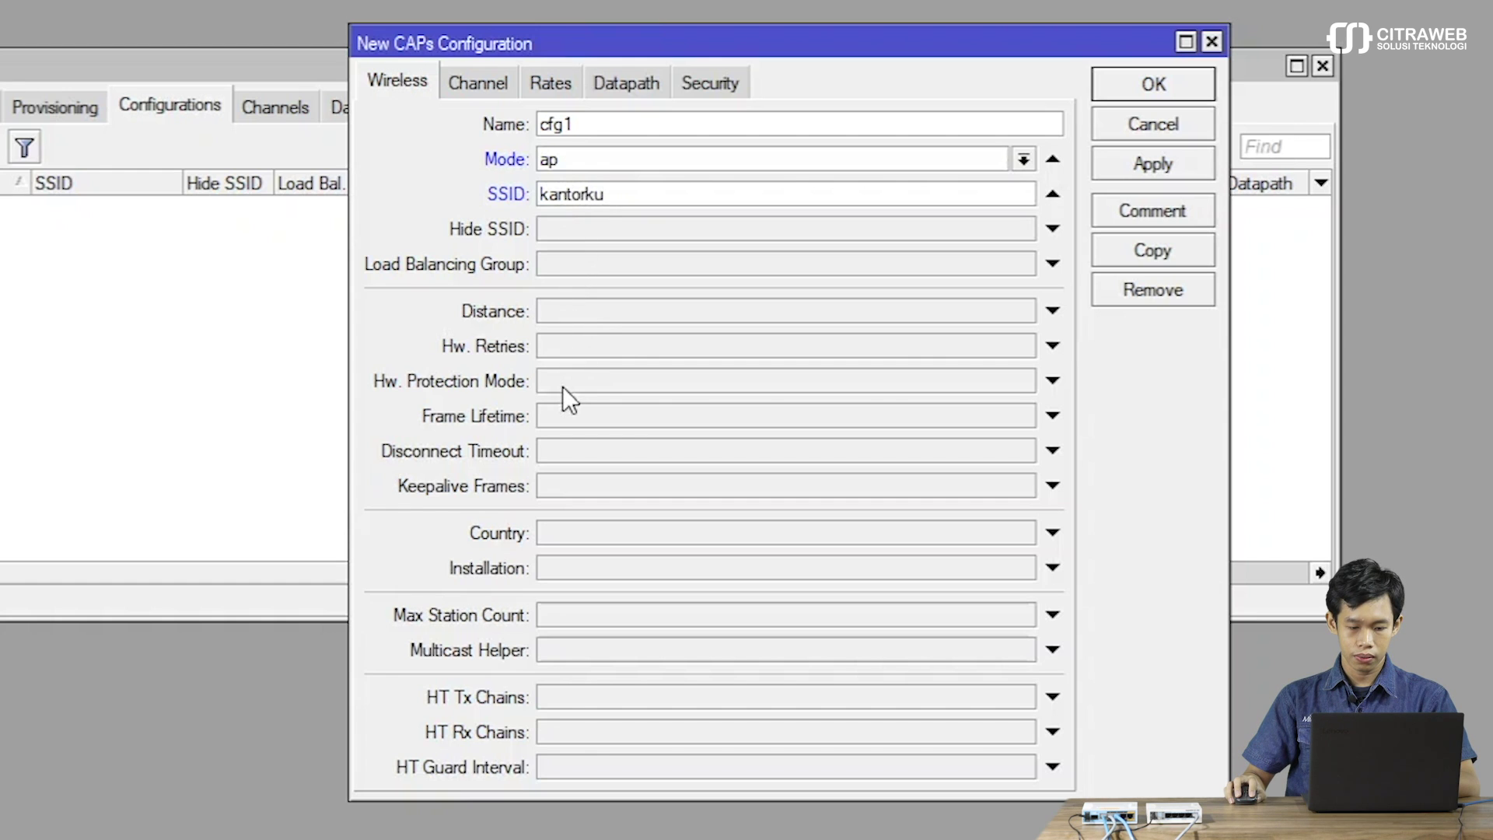
Enable the Country setting and set it to indonesia3.
left_click(576, 533)
left_click(604, 532)
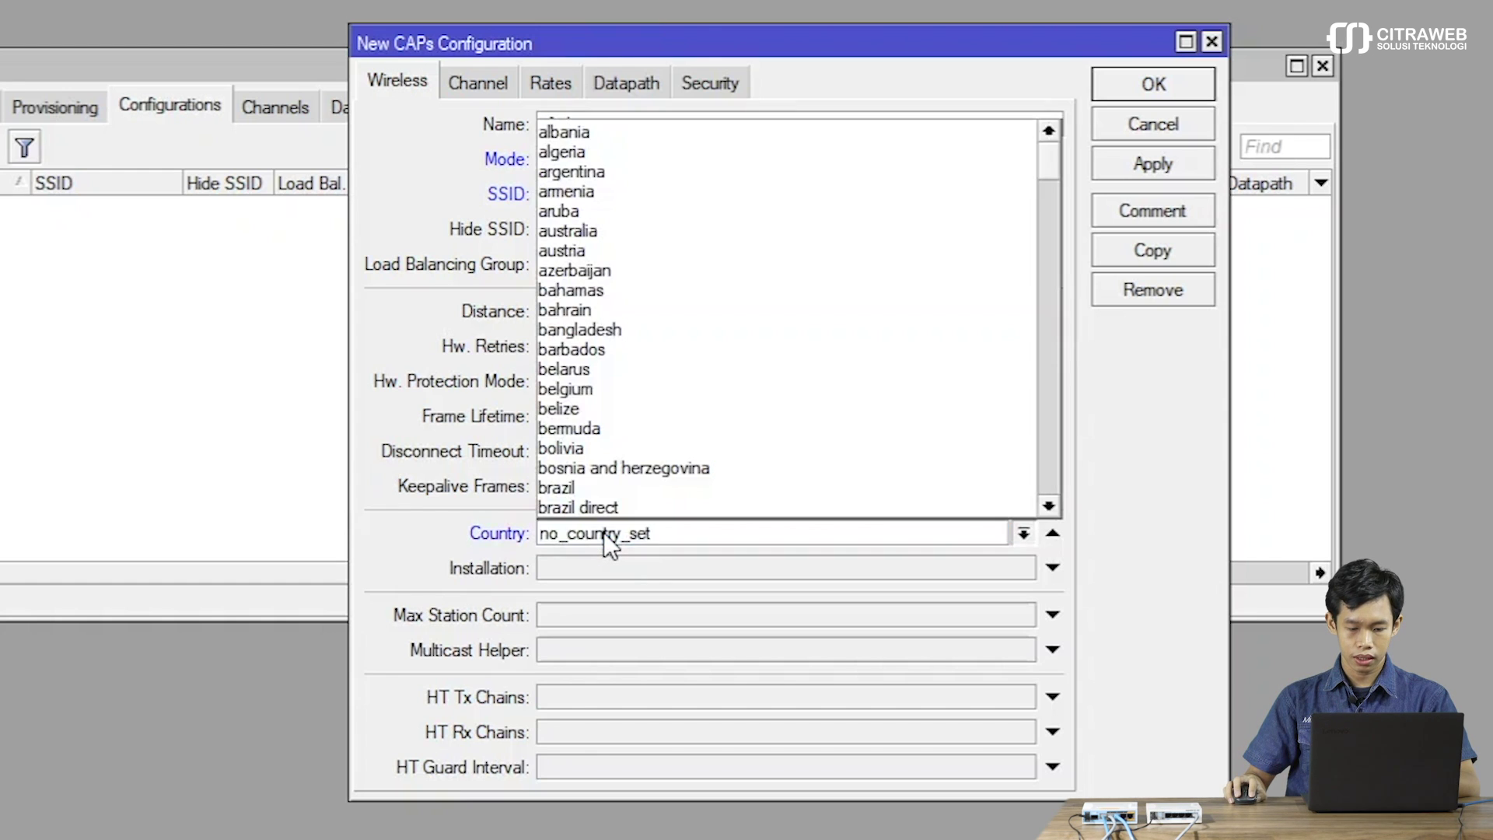
type("iceland")
key("Down")
key("Down")
key("Down")
key("Down")
key("Down")
key("Down")
key("Down")
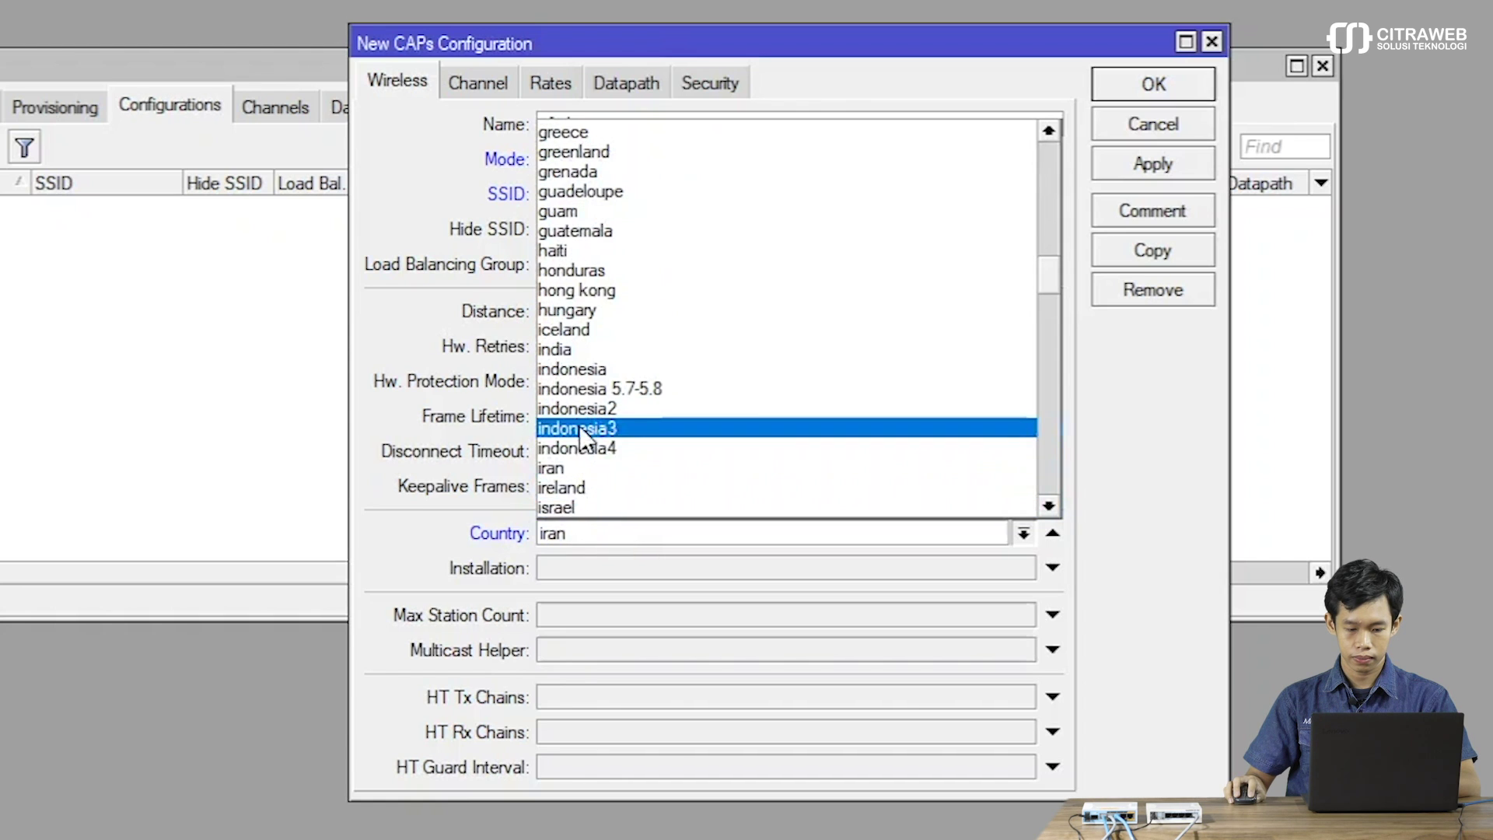
left_click(588, 430)
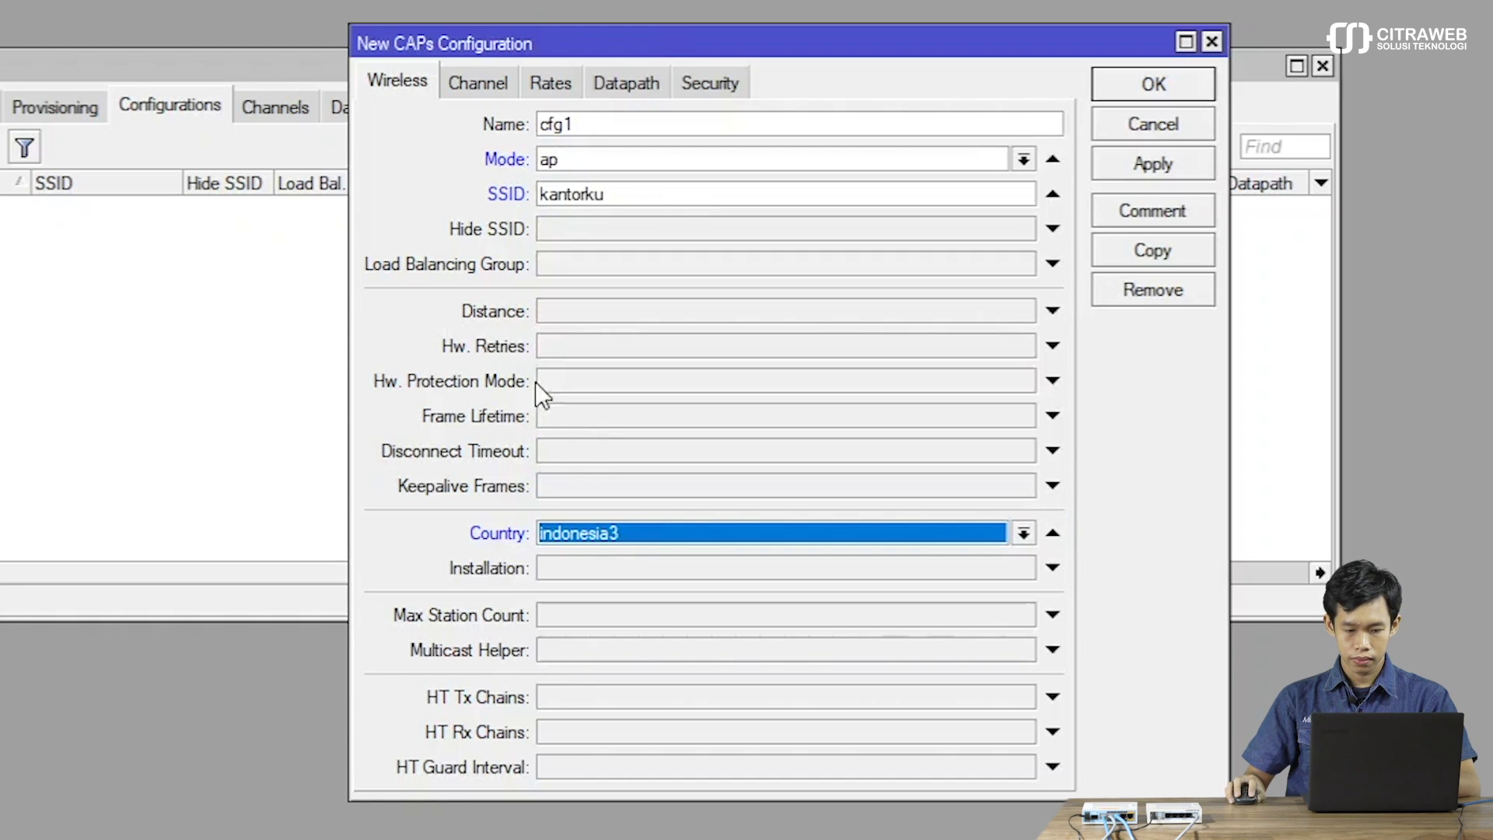
left_click(482, 81)
Set cfg1's channel to frequency 2412, band 2ghz-b/g/n and 20Mhz control channel width.
left_click(585, 124)
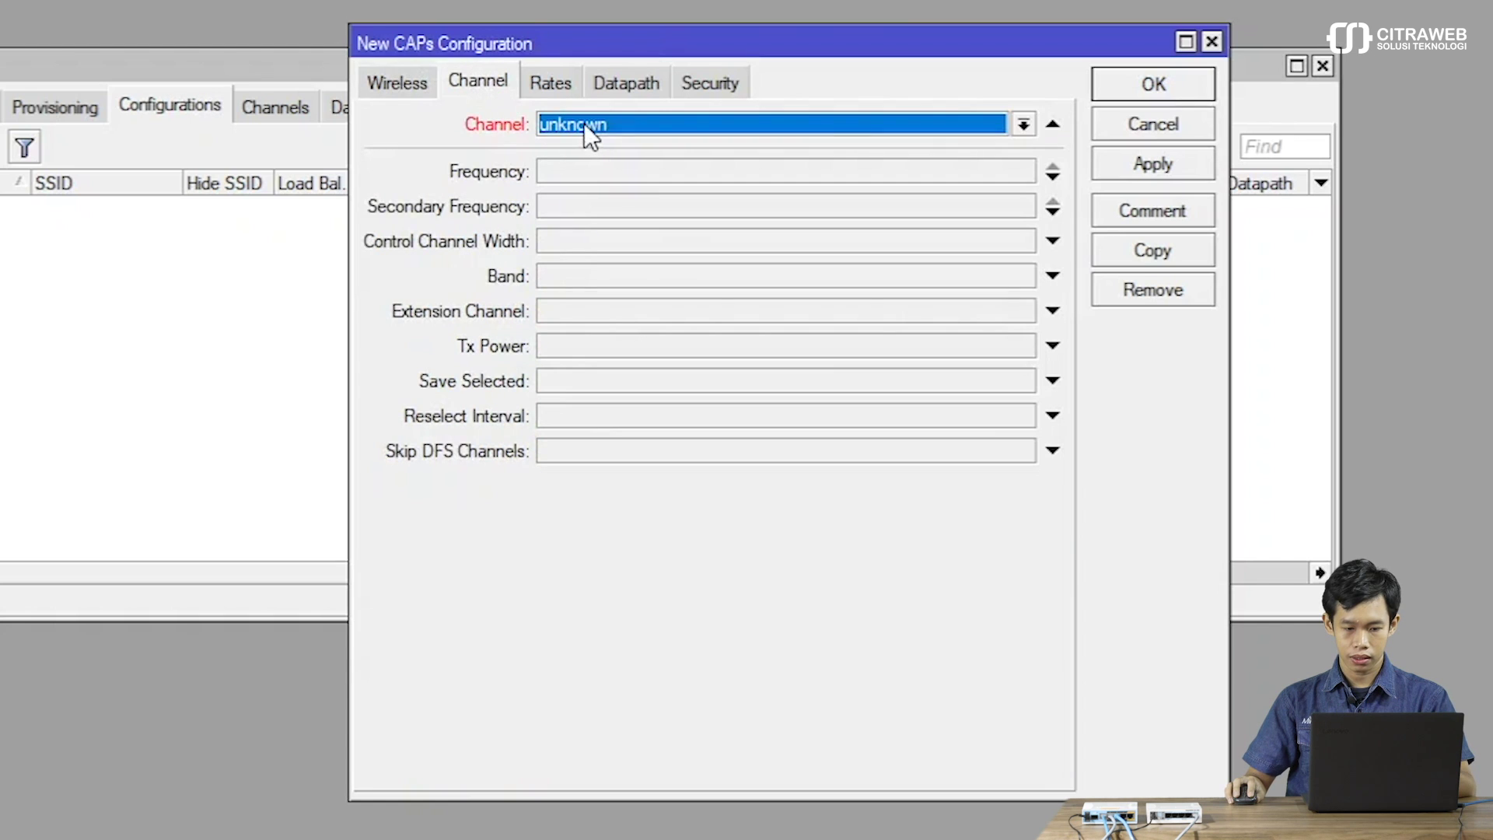
left_click(1055, 122)
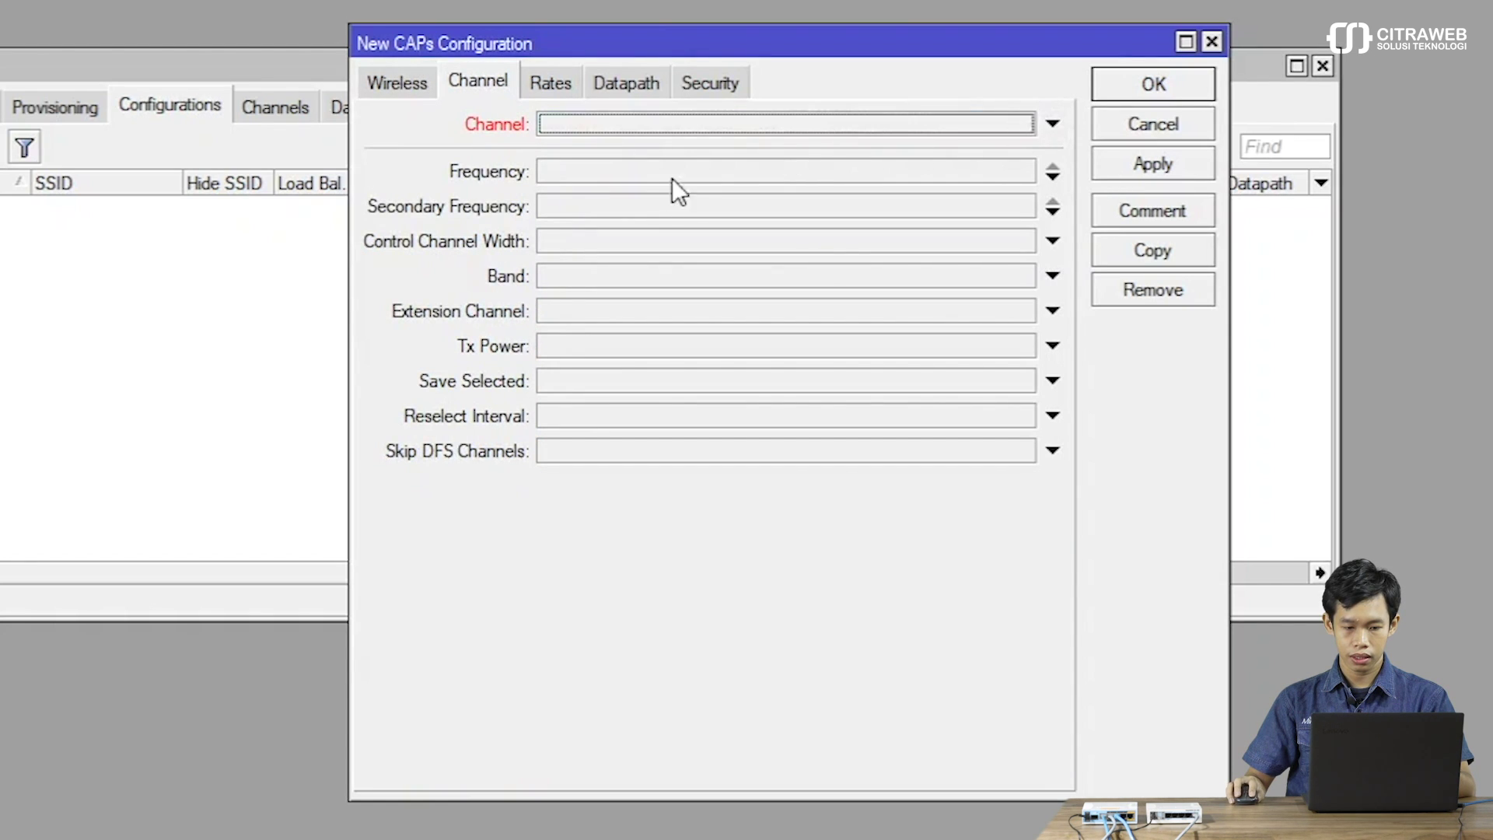
left_click(627, 171)
type("2412")
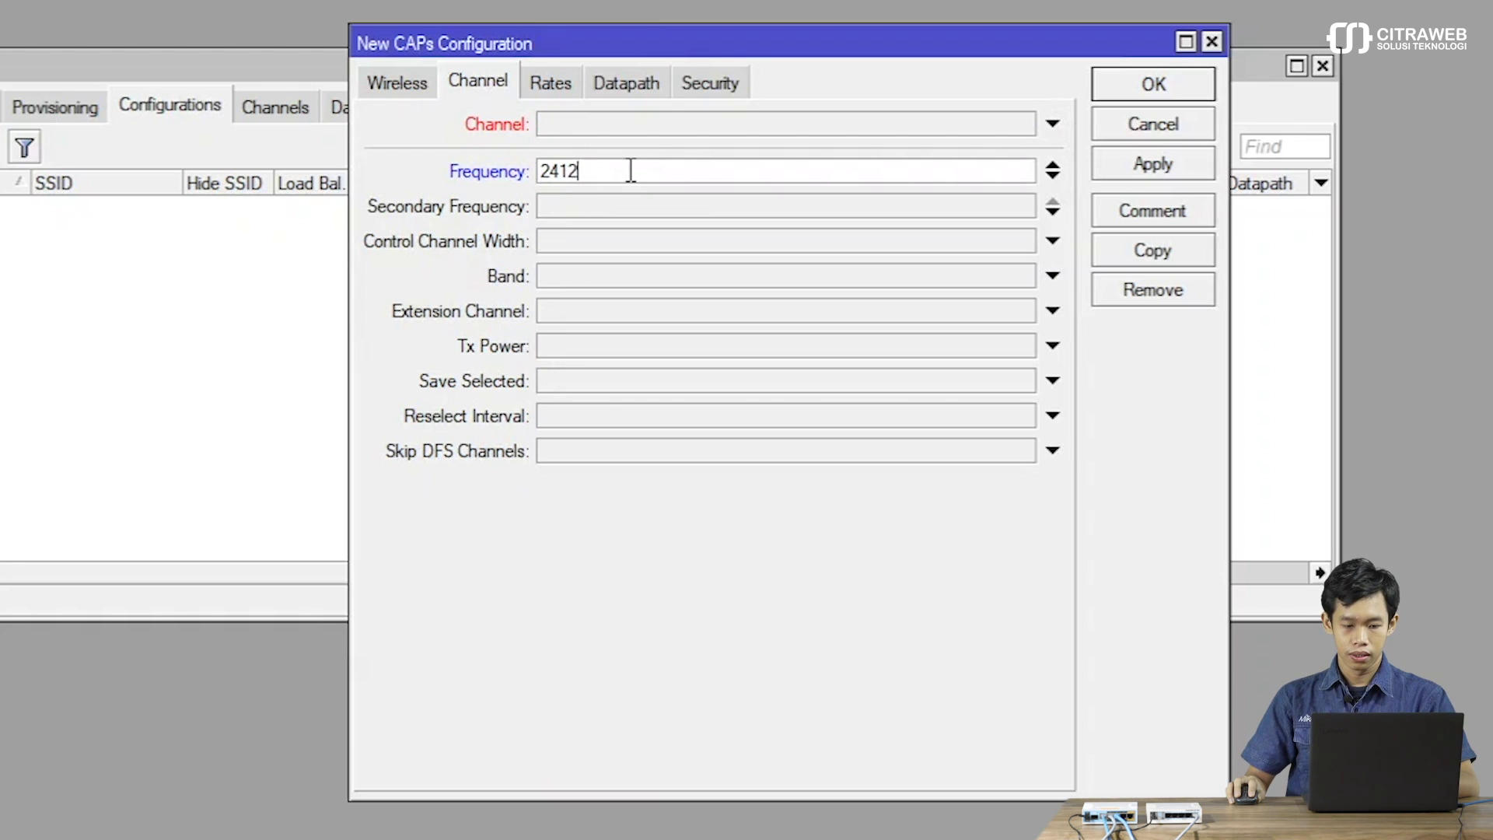
left_click(553, 277)
left_click(553, 277)
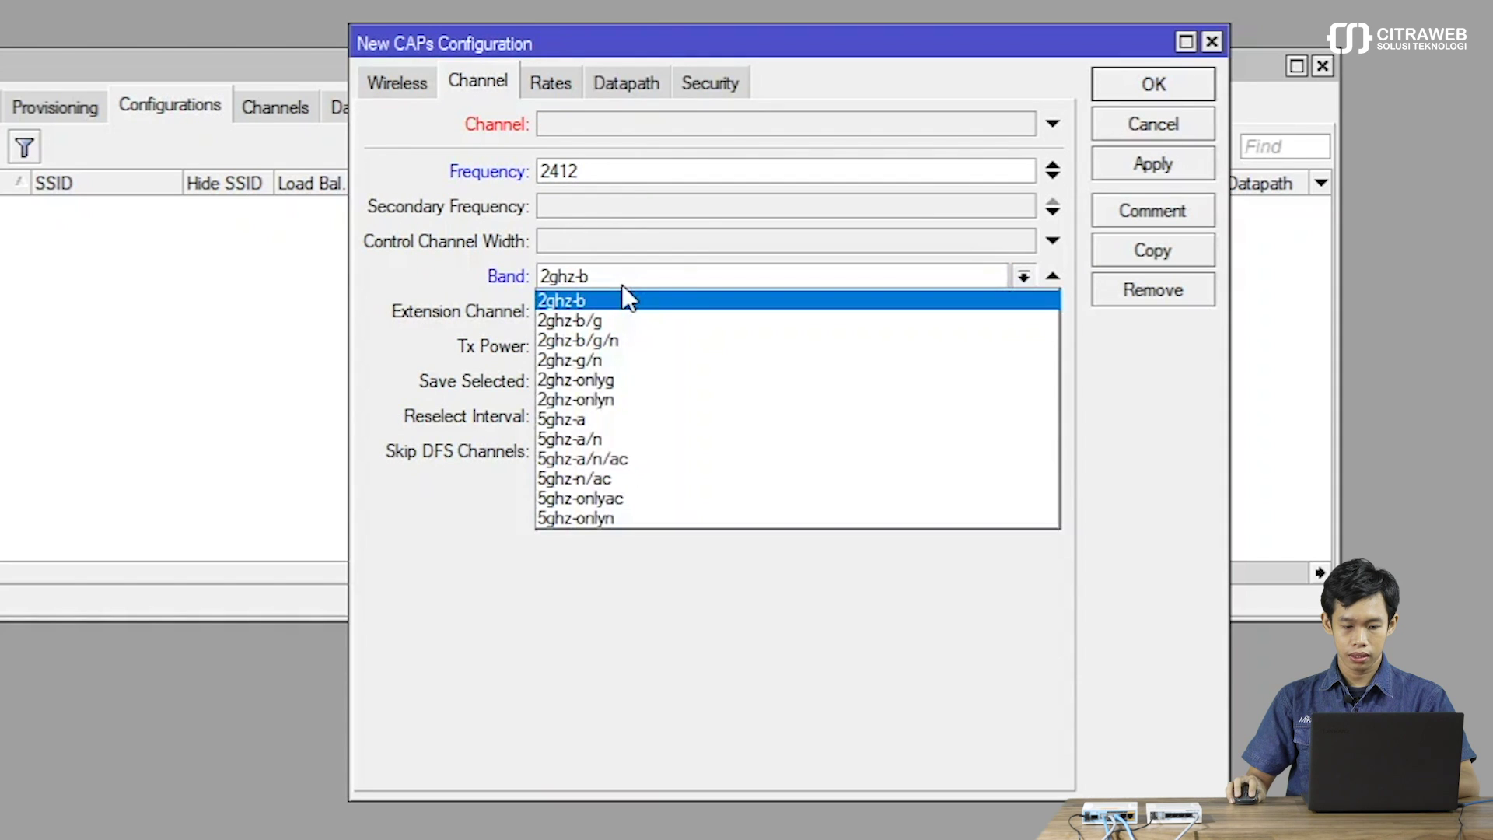
left_click(601, 340)
left_click(565, 243)
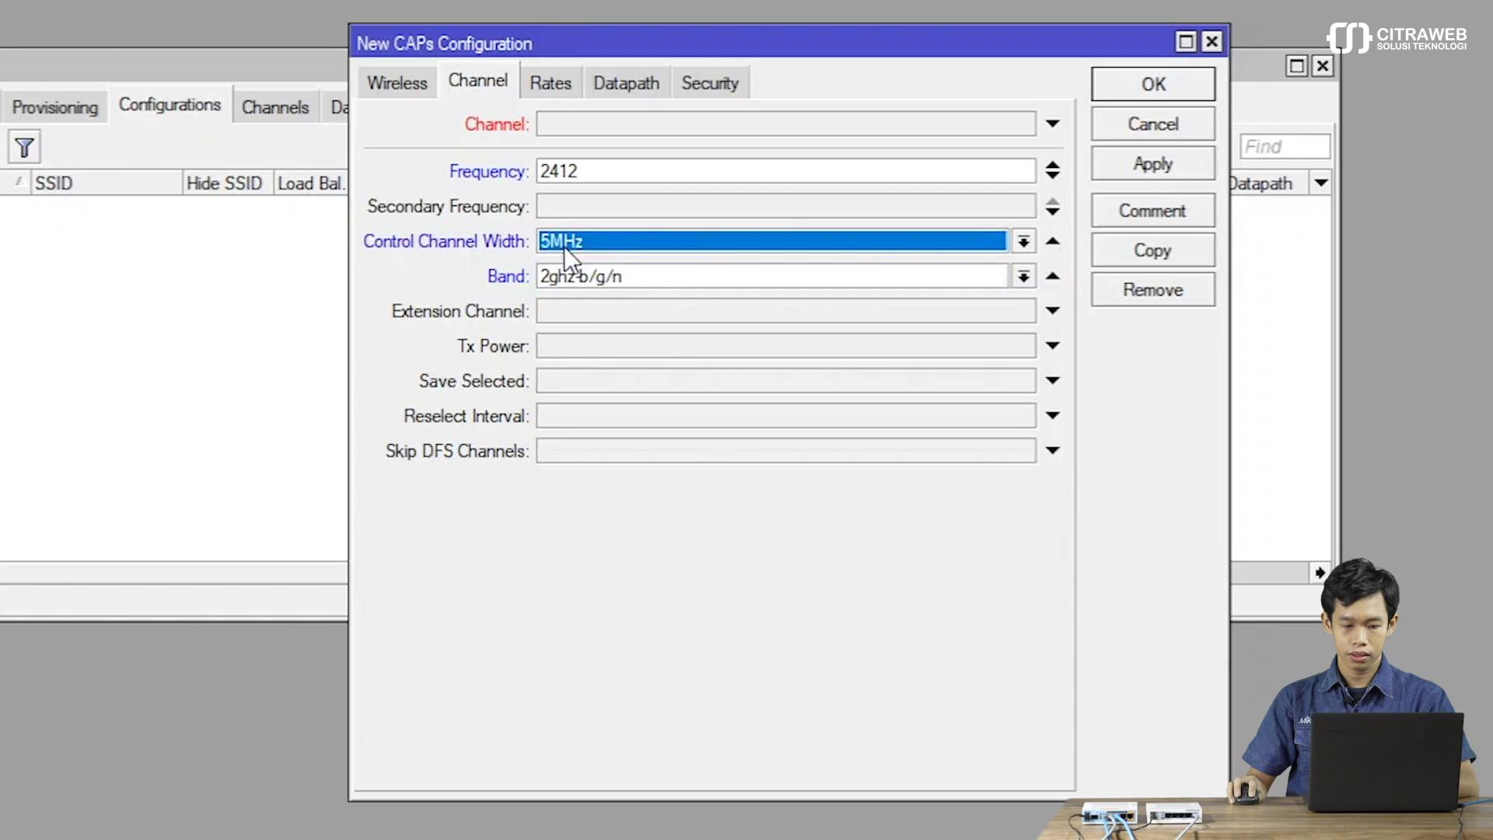
left_click(626, 243)
left_click(618, 302)
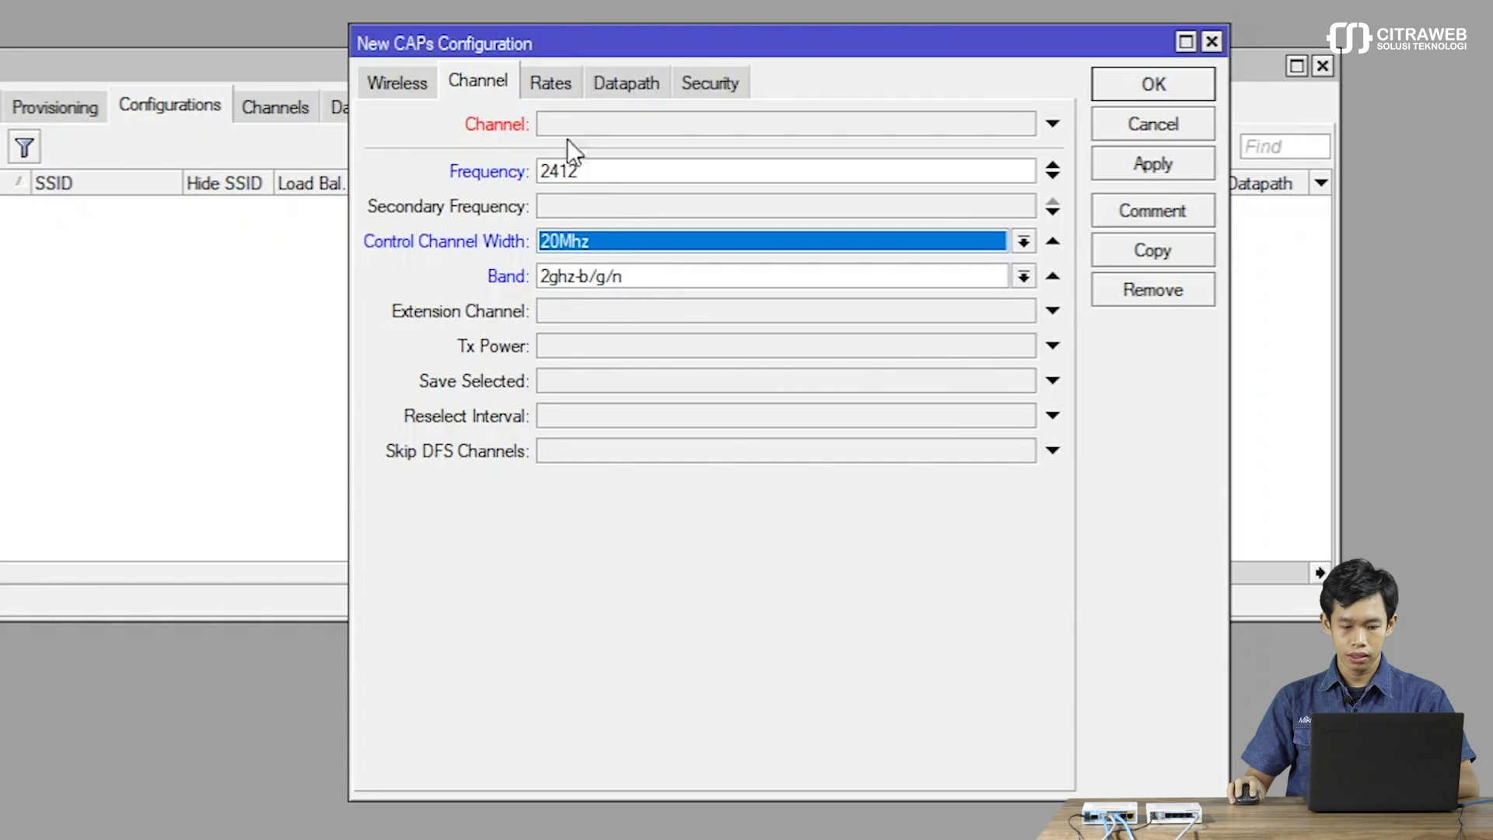
Set the datapath bridge to bridge1-AP and save the cfg1 configuration.
left_click(561, 87)
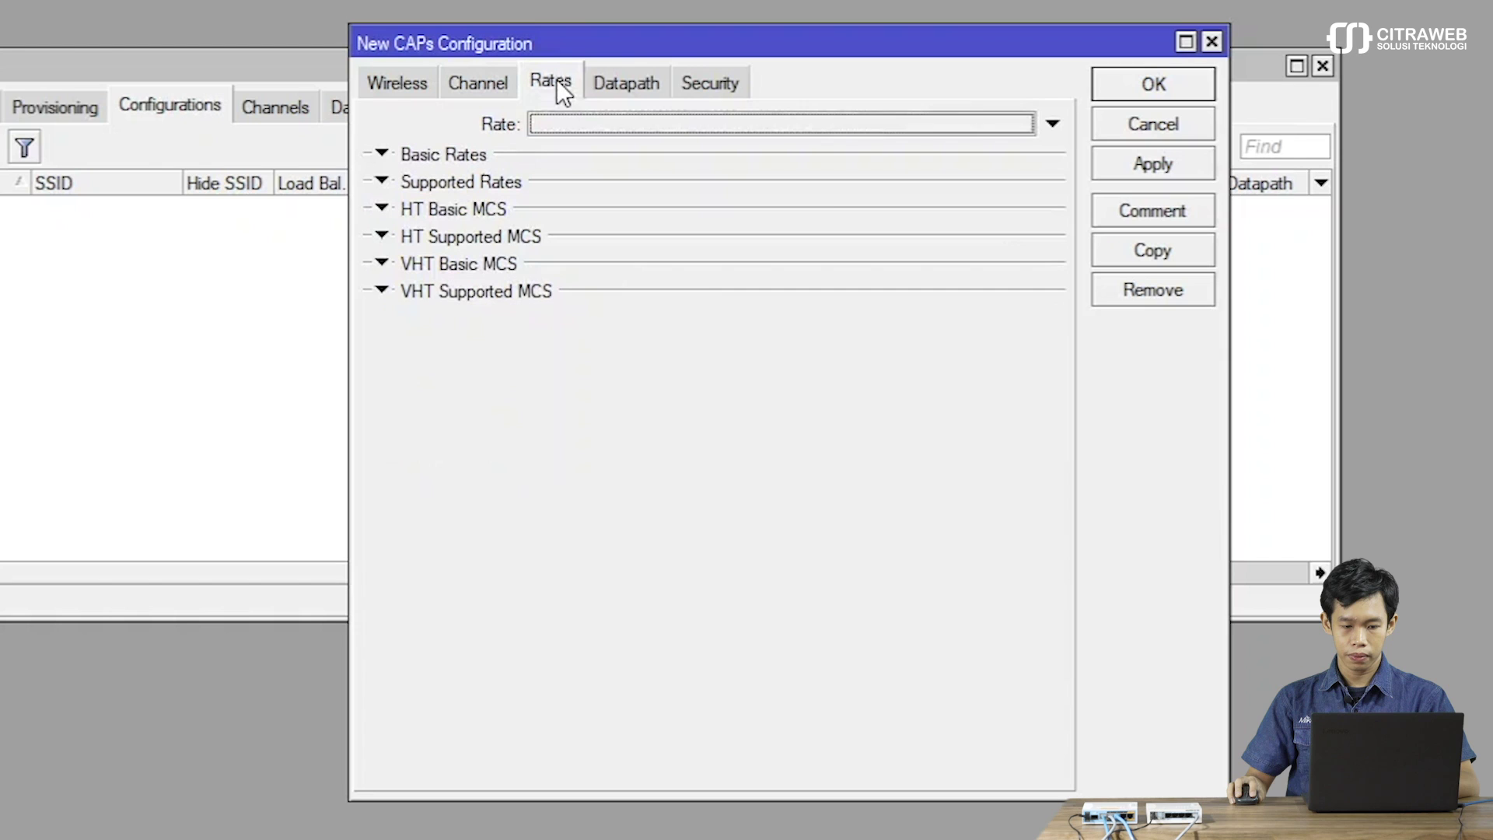
left_click(596, 81)
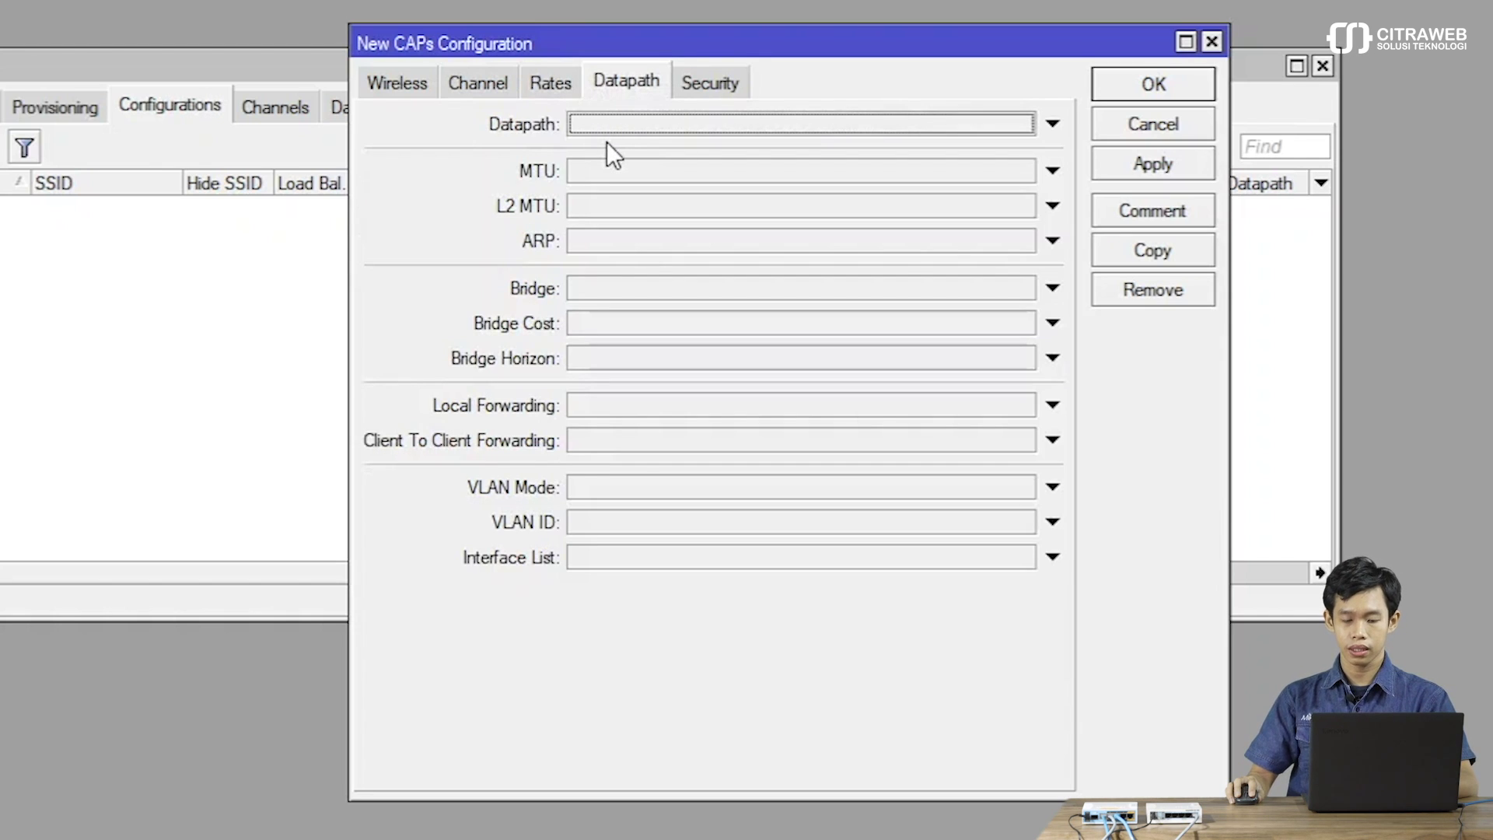
left_click(599, 295)
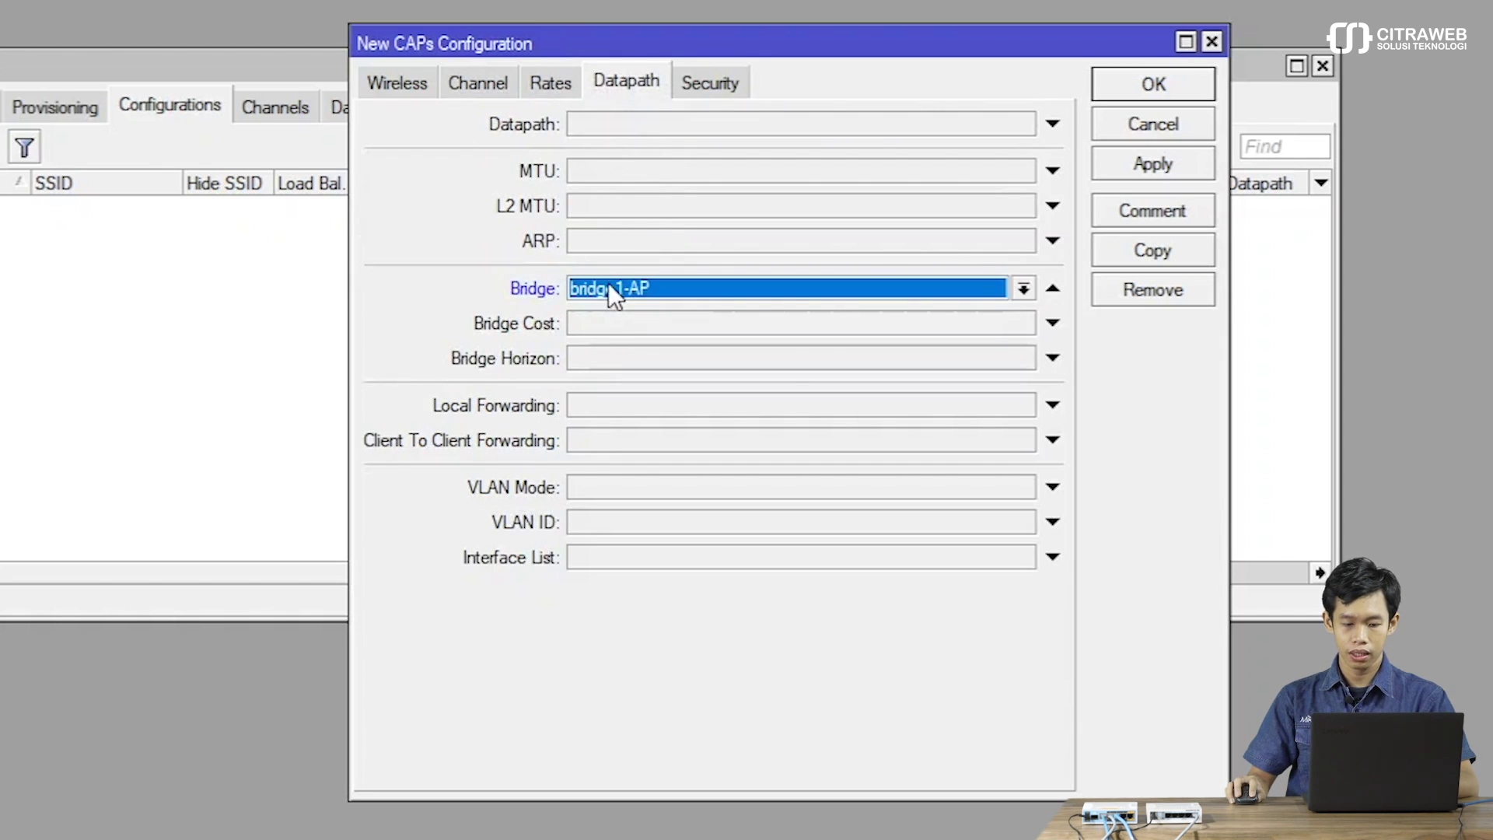
left_click(608, 283)
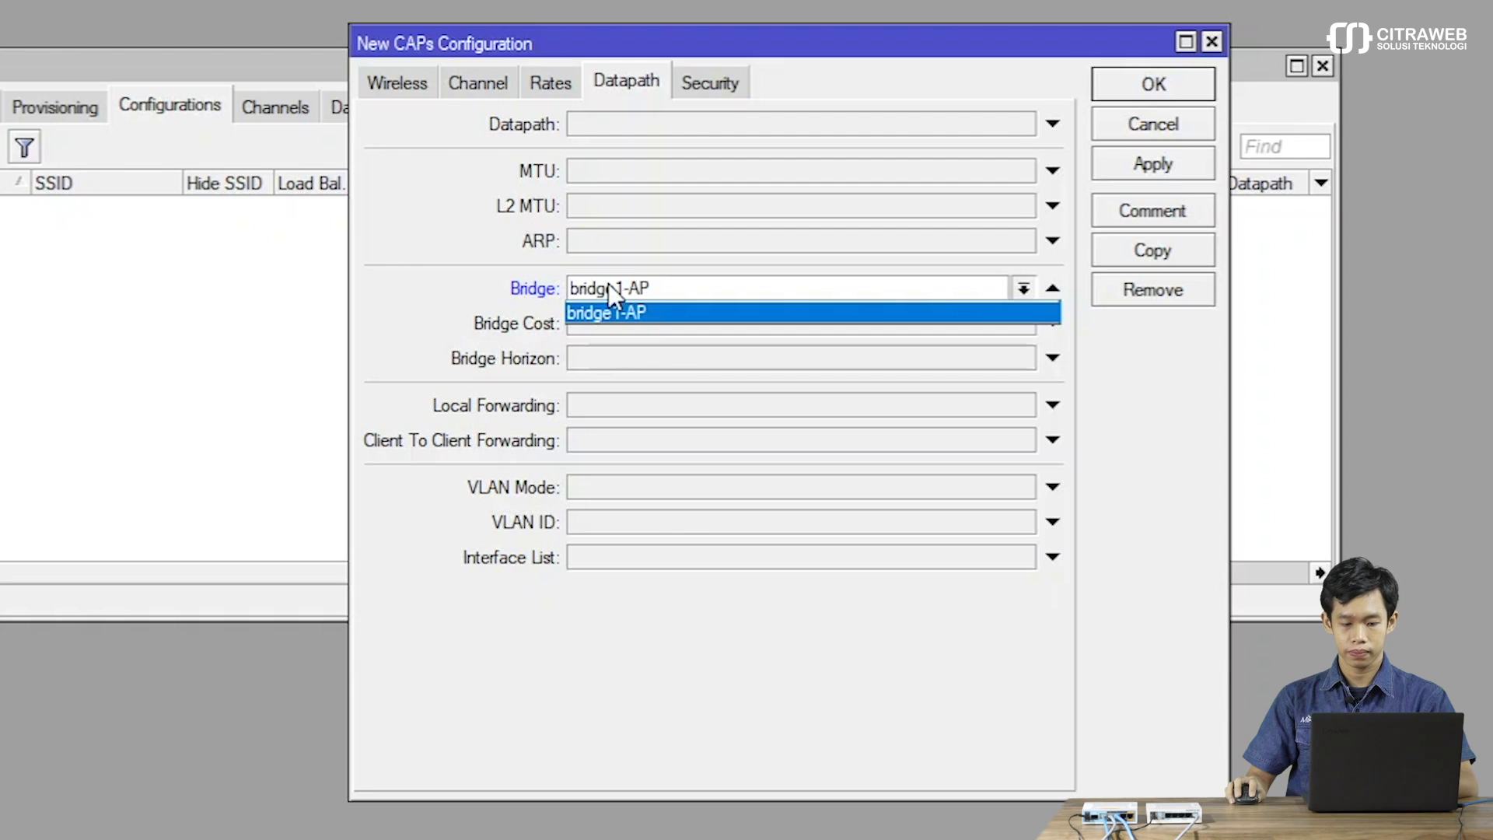
left_click(608, 283)
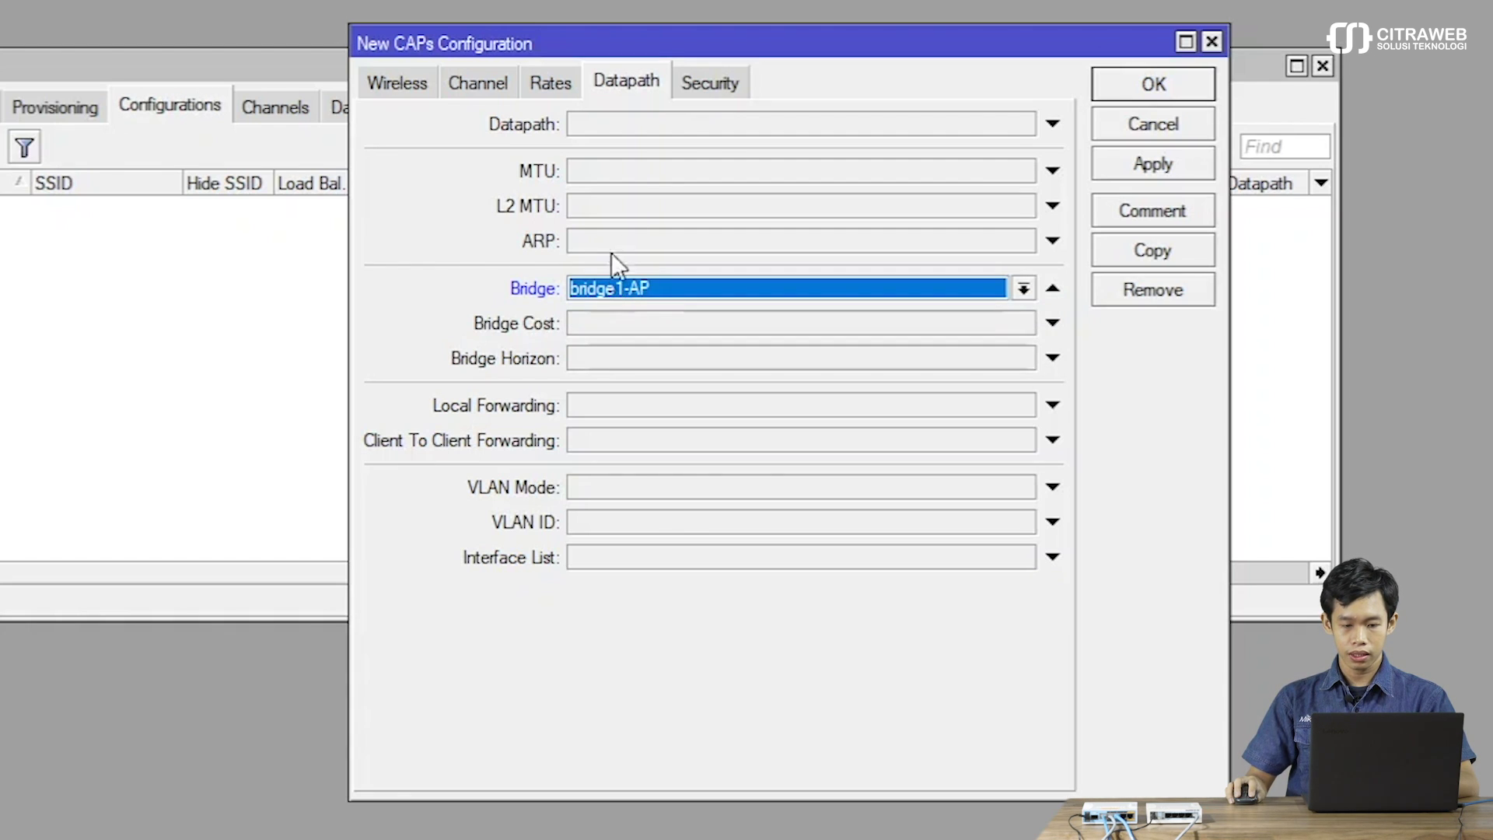
left_click(689, 78)
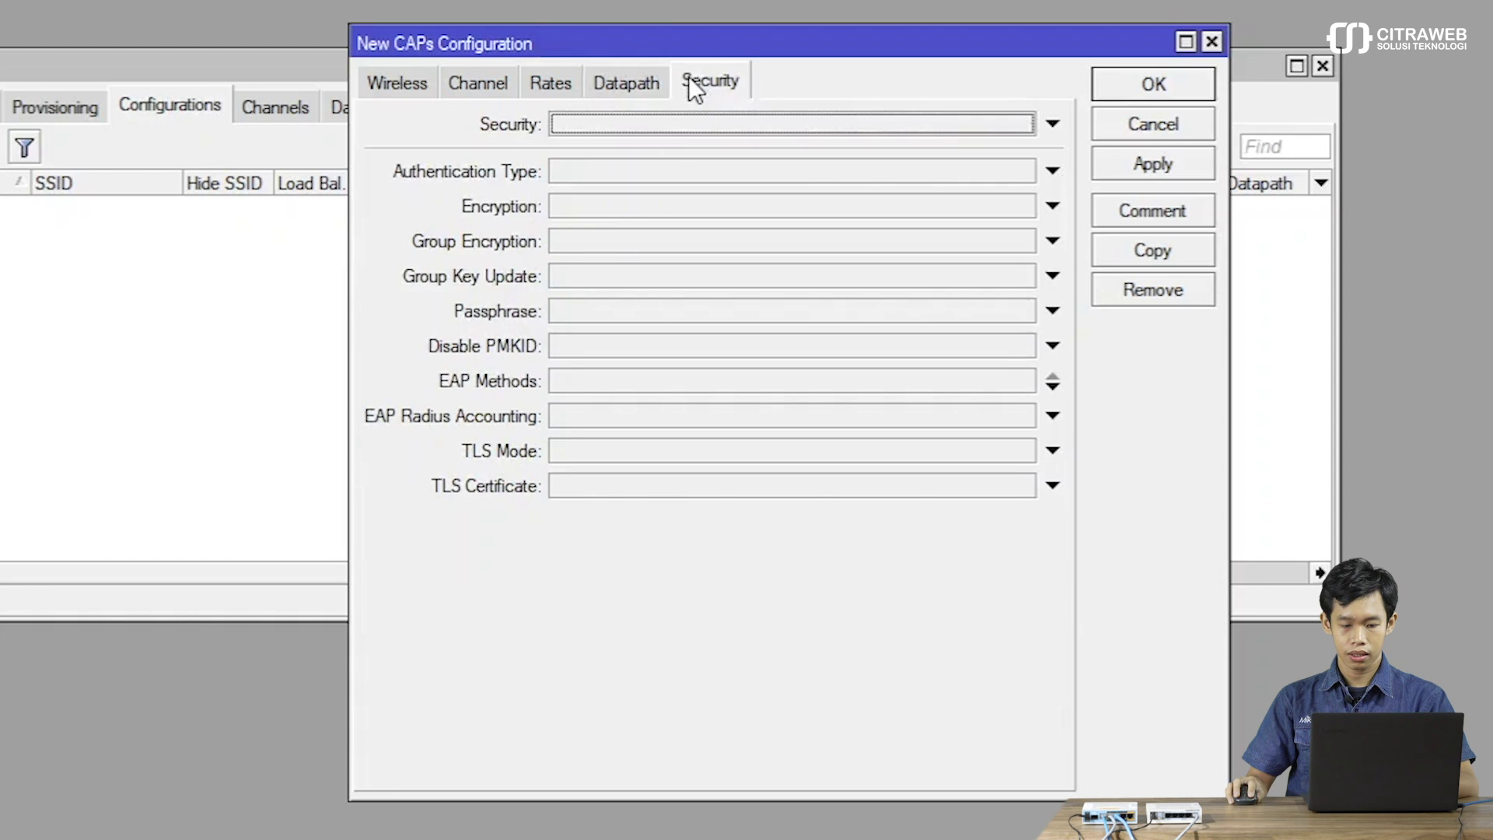
left_click(1140, 86)
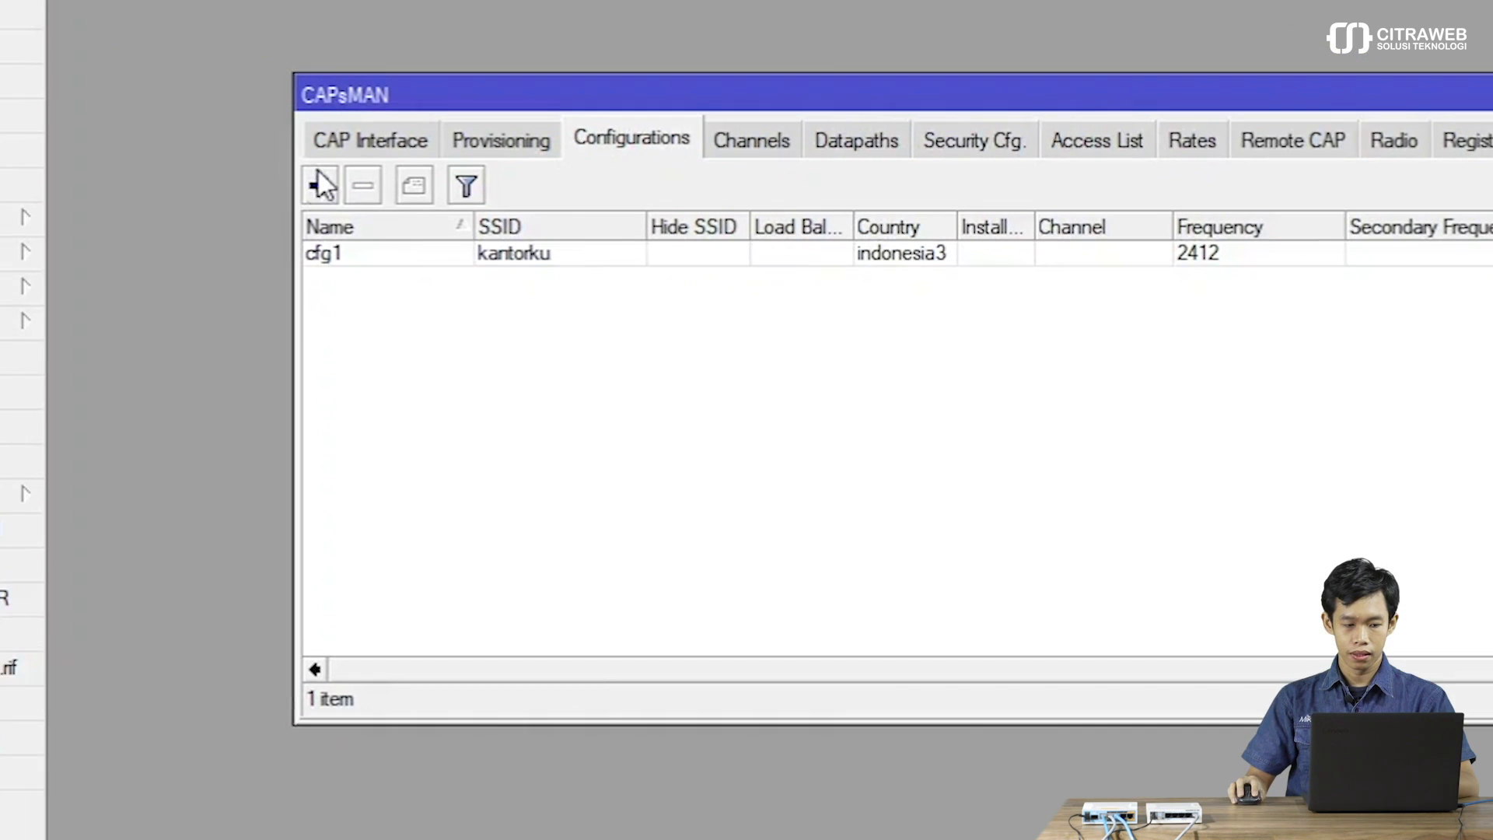
Assign configuration cfg1 to the cap1 CAP interface and apply it.
left_click(347, 141)
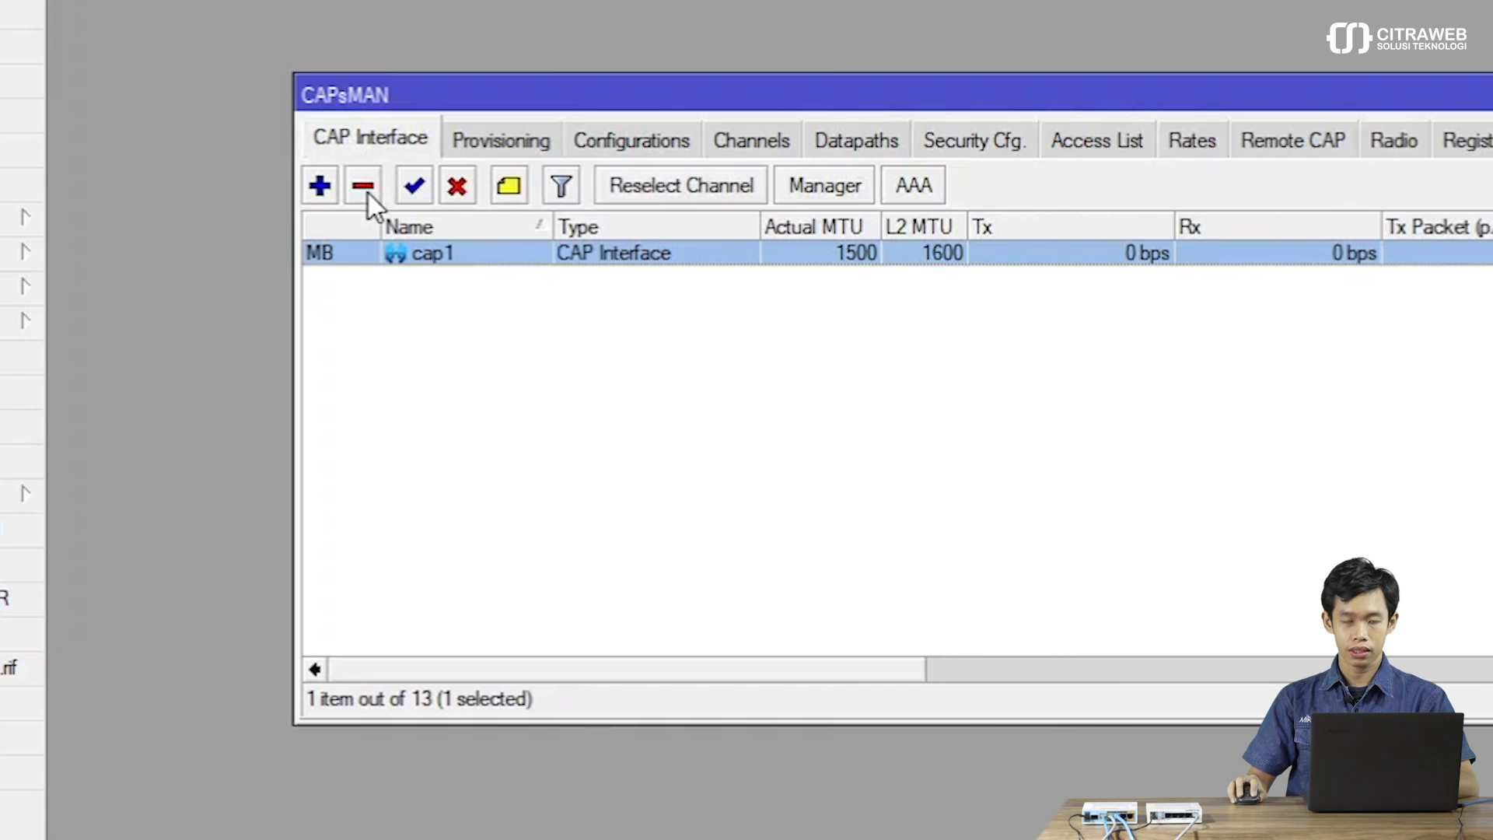
double_click(435, 254)
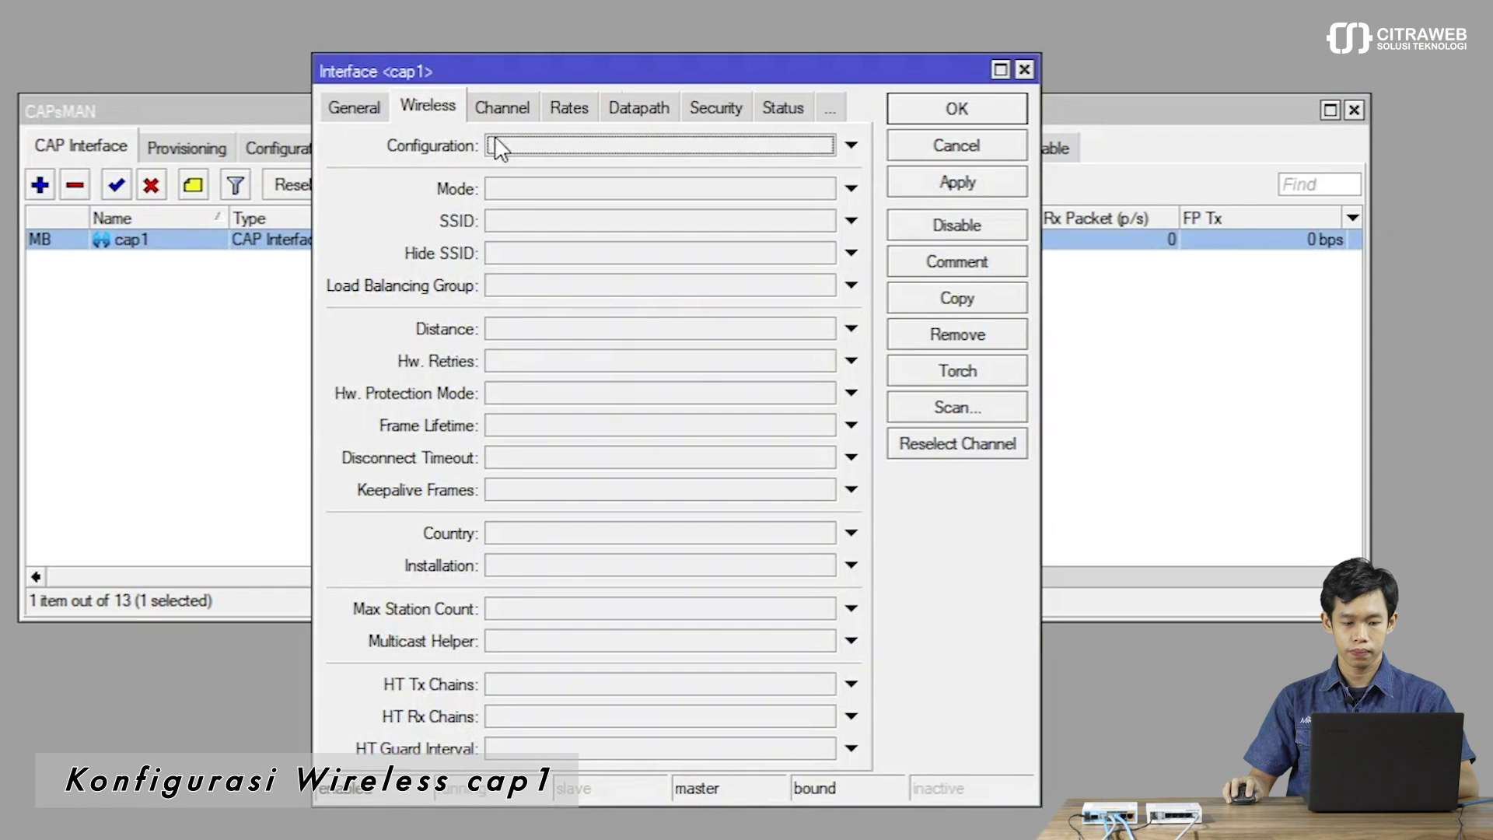
left_click(498, 148)
left_click(960, 184)
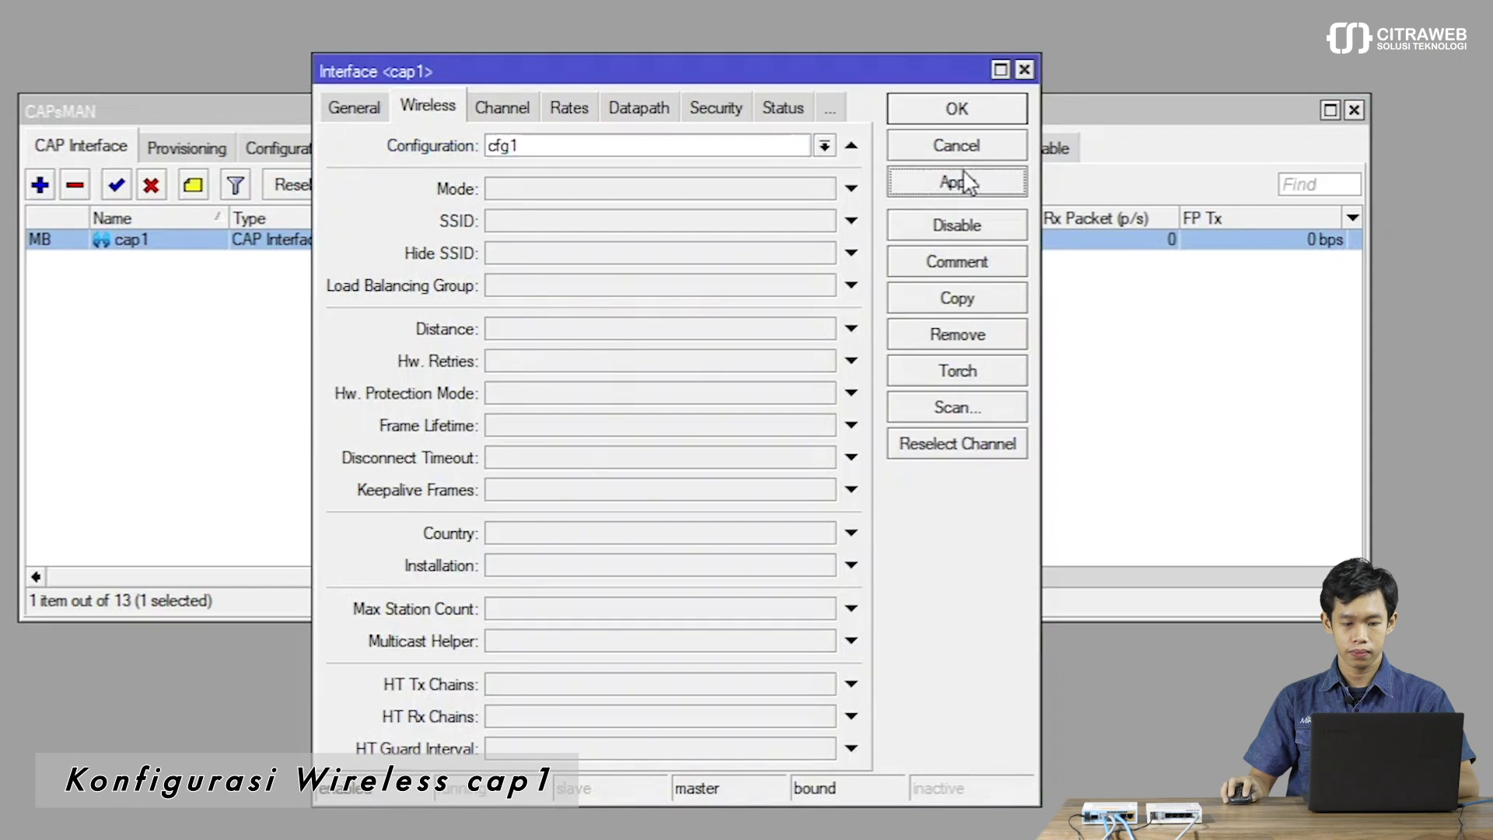
left_click(907, 114)
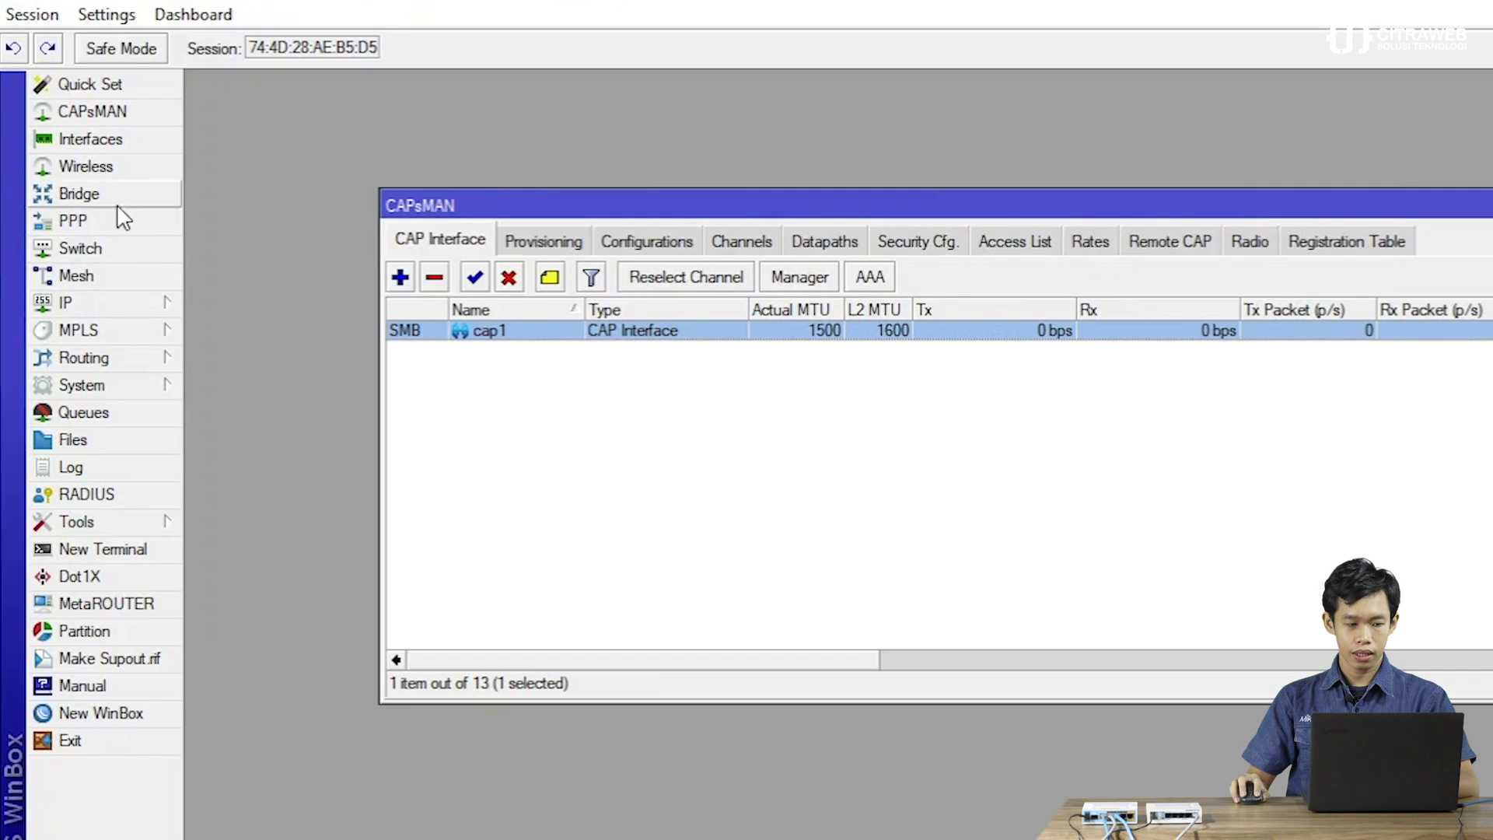
Check the Bridge Ports list to confirm cap1 joined bridge1-AP, then close the Bridge window.
left_click(120, 199)
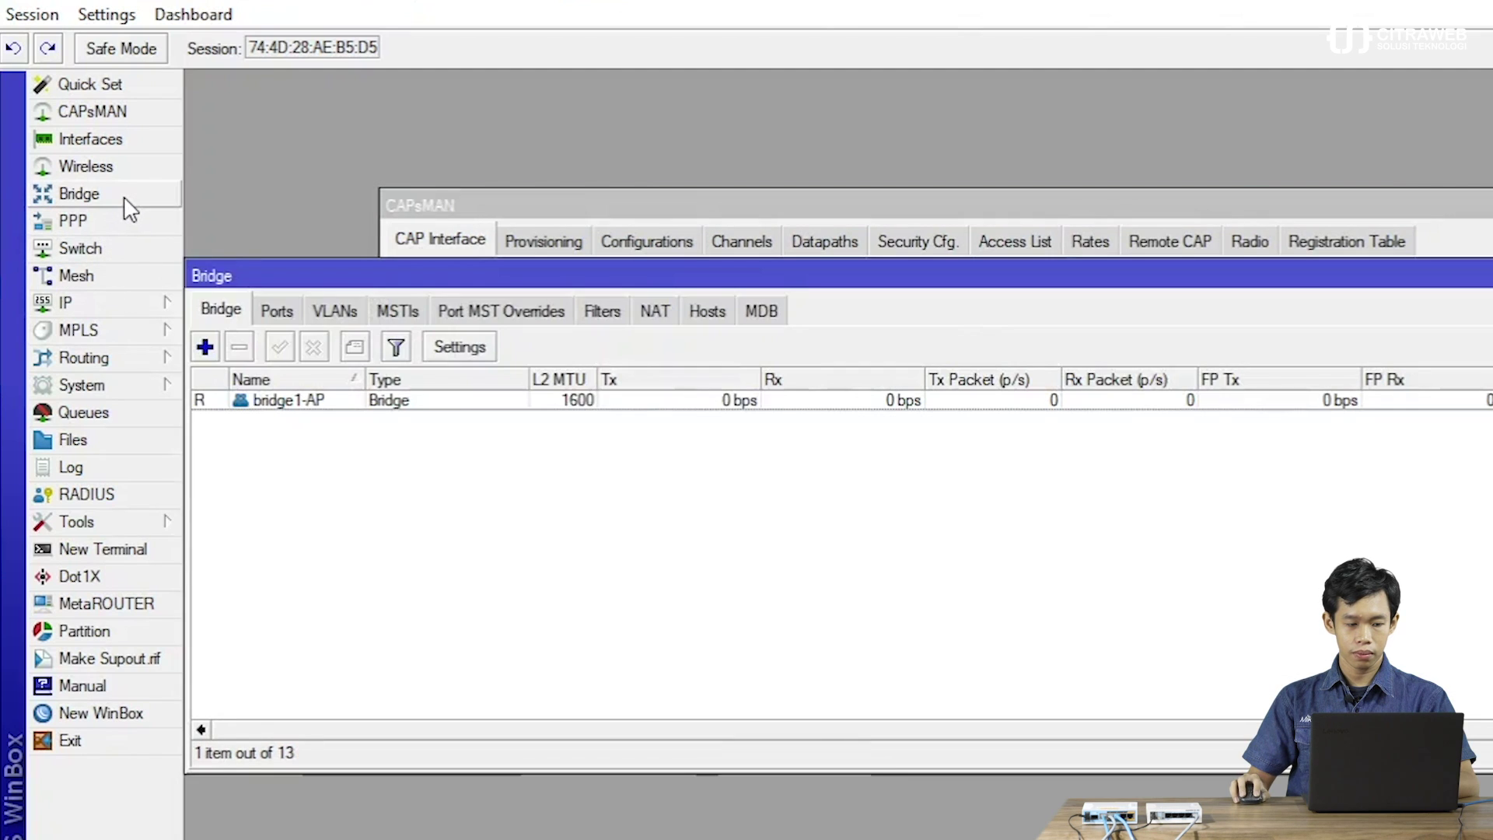
left_click(276, 311)
left_click_drag(353, 266, 594, 406)
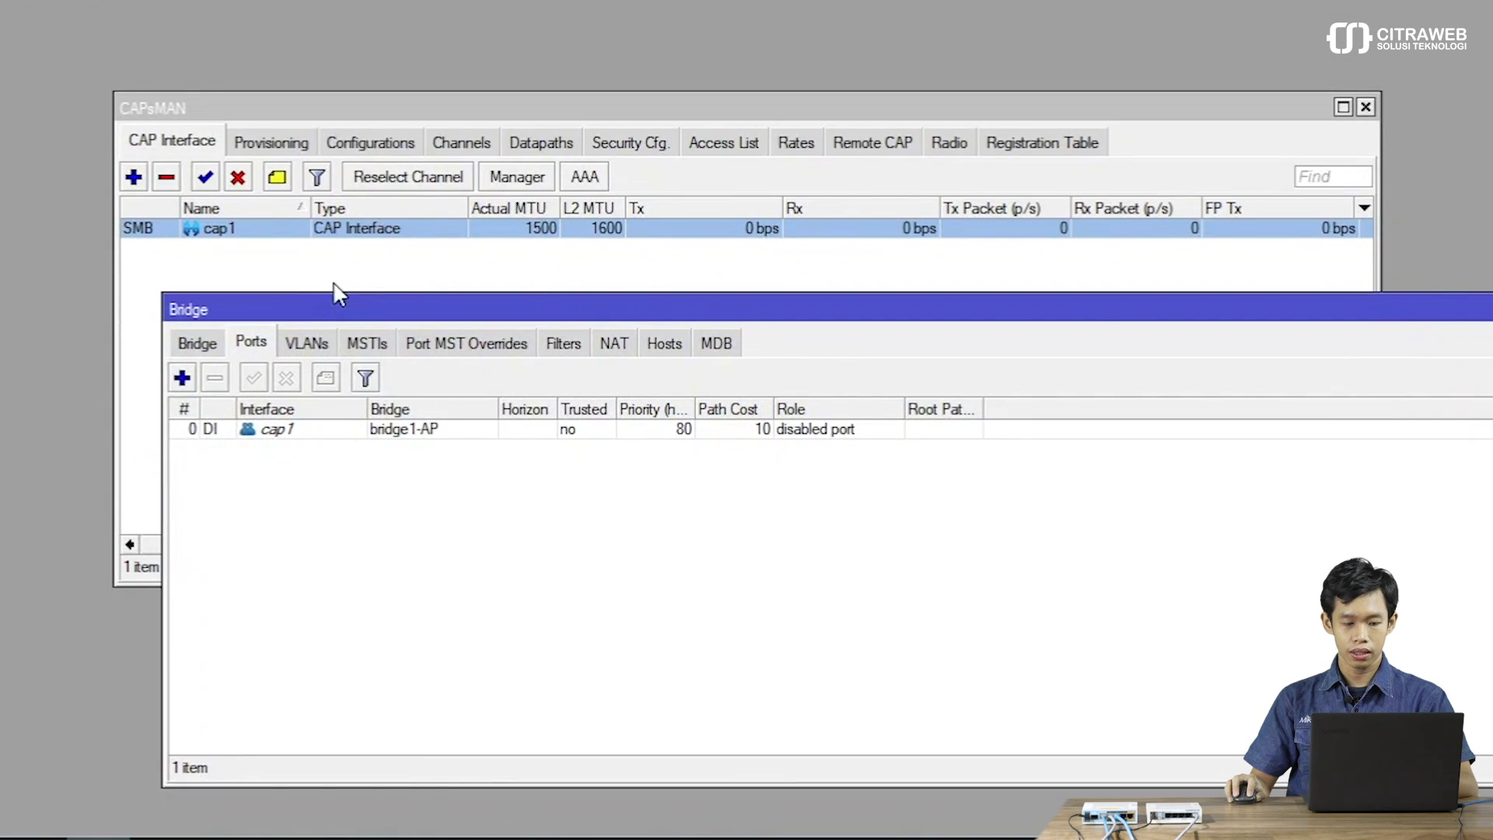
left_click_drag(393, 306, 181, 315)
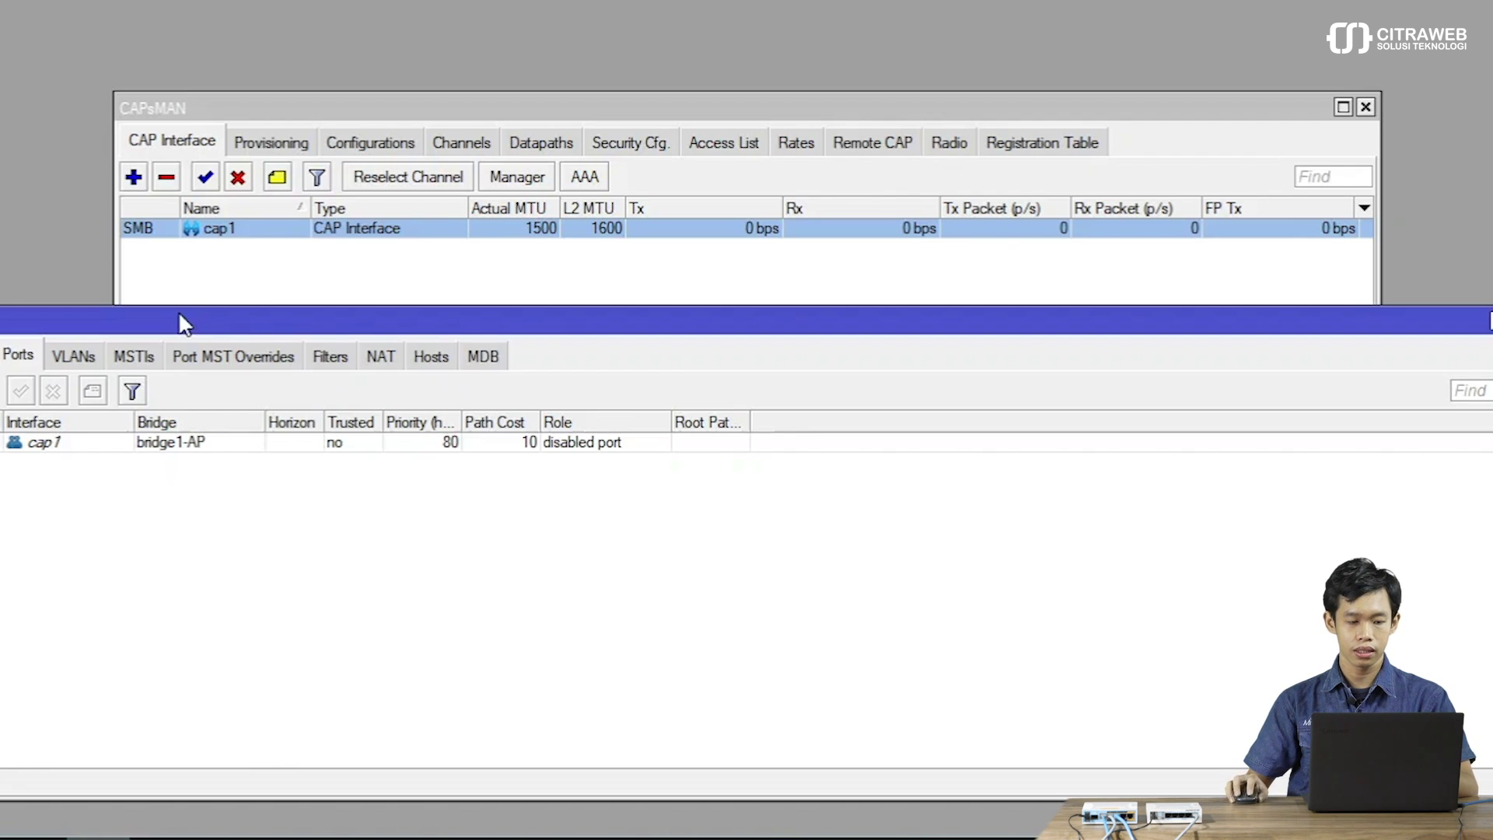
double_click(179, 310)
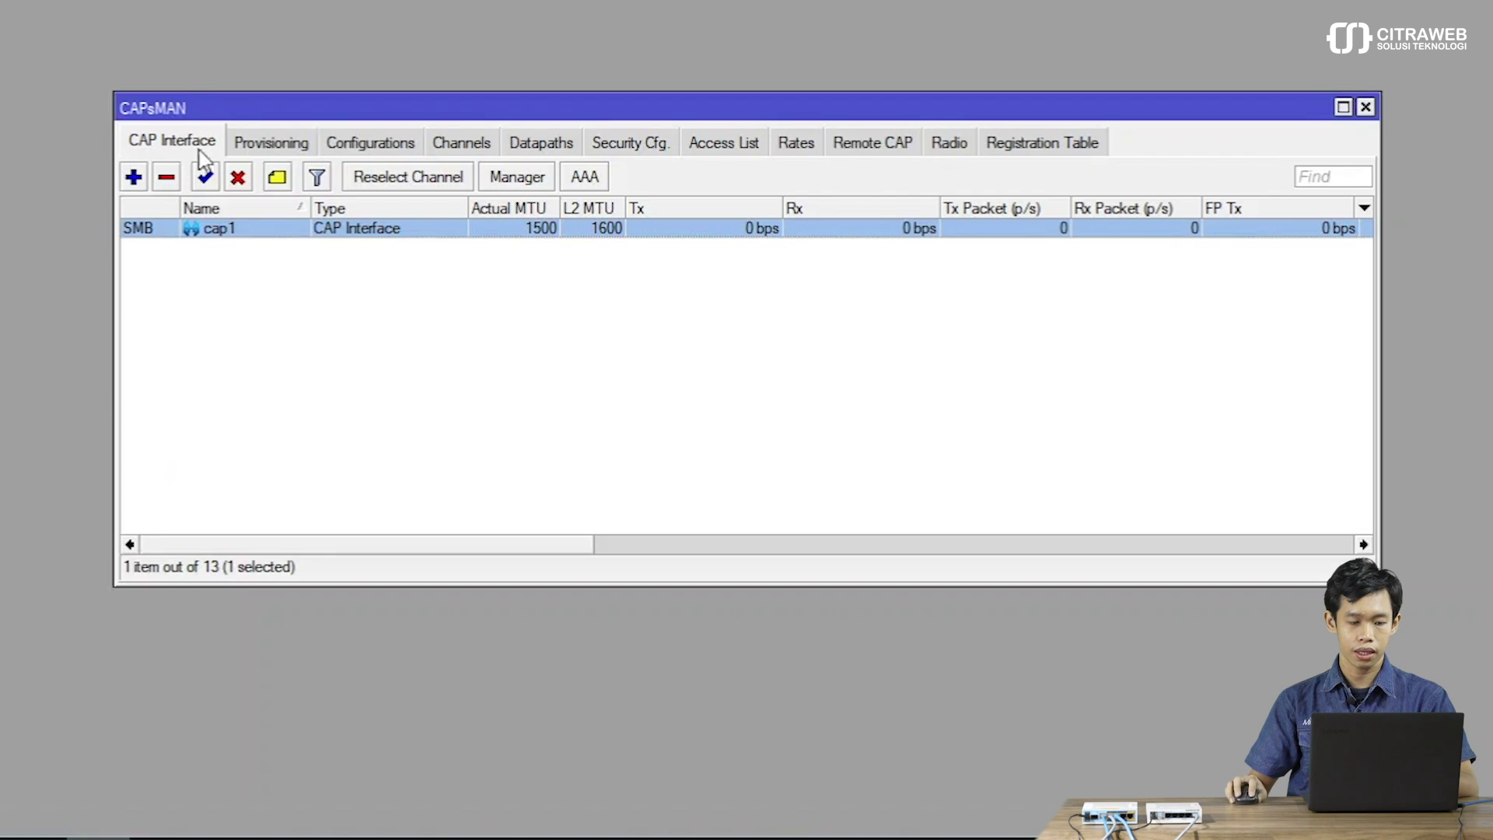
Start a new CAPsMAN access rule and copy the Wi-Fi MAC B0-FC-36-EA-D1-2D from ipconfig output.
left_click(729, 147)
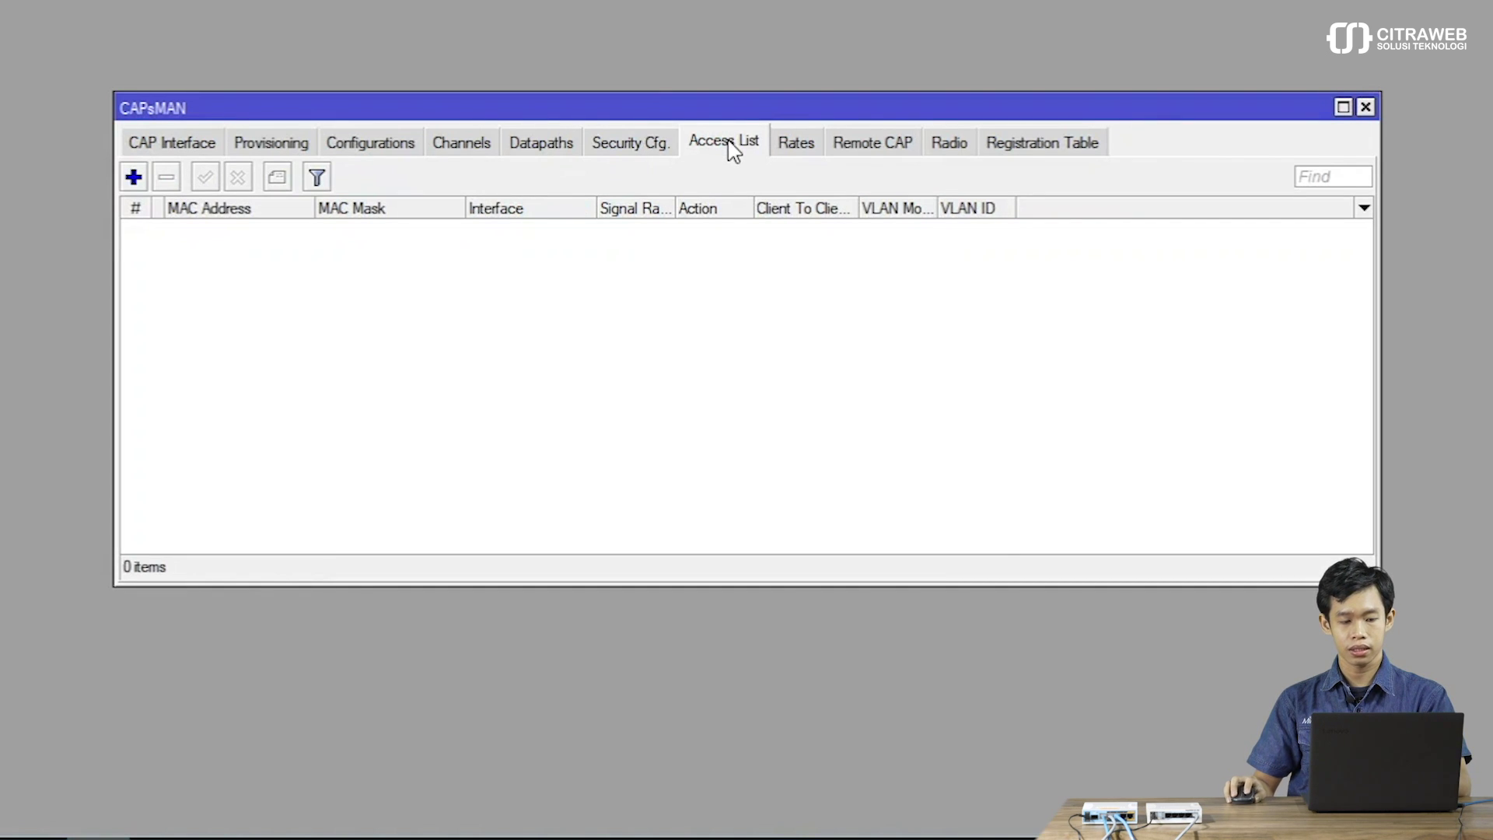
left_click(133, 177)
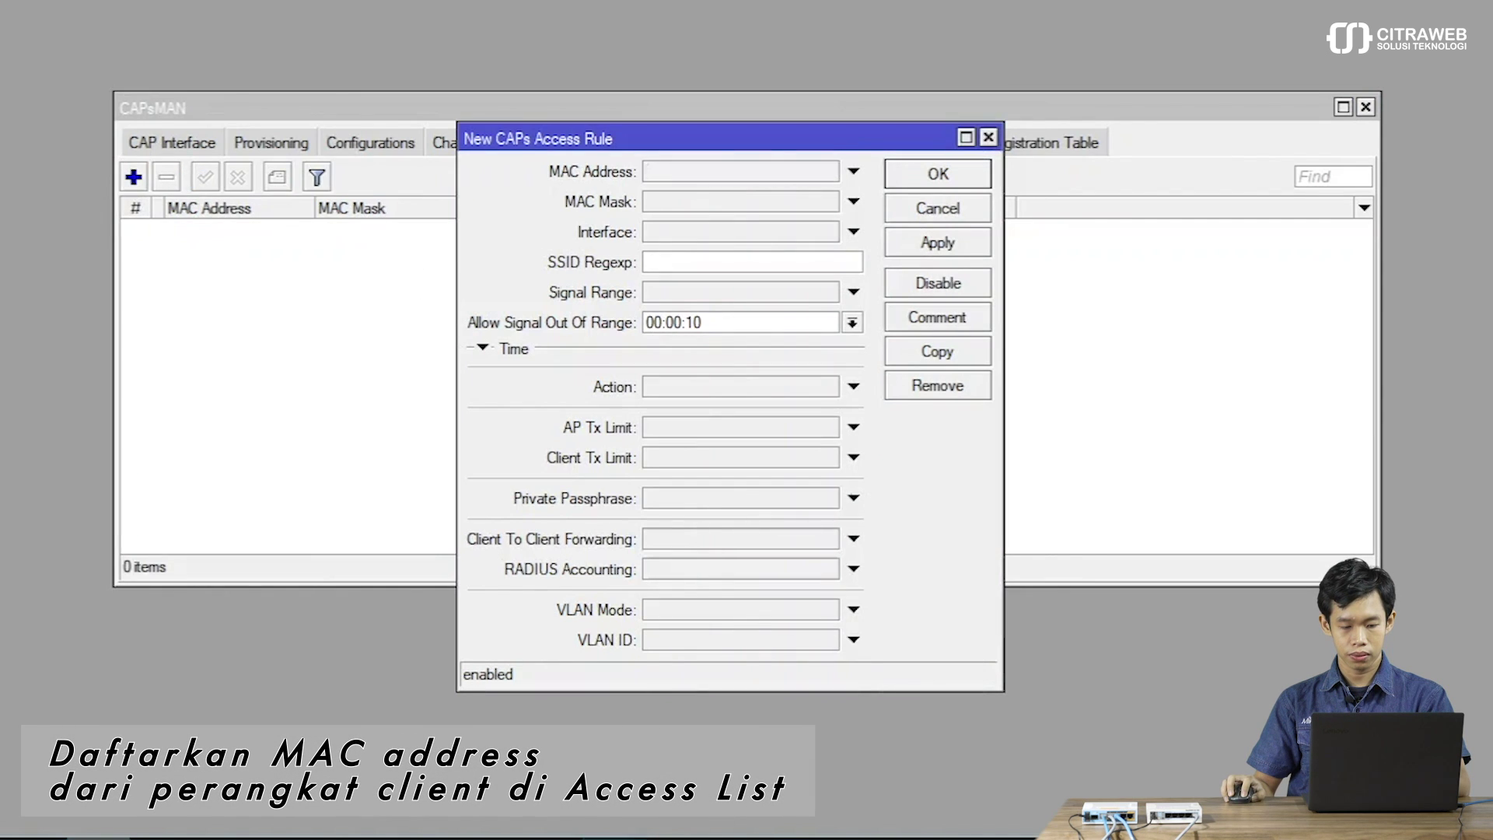
key("alt+Tab")
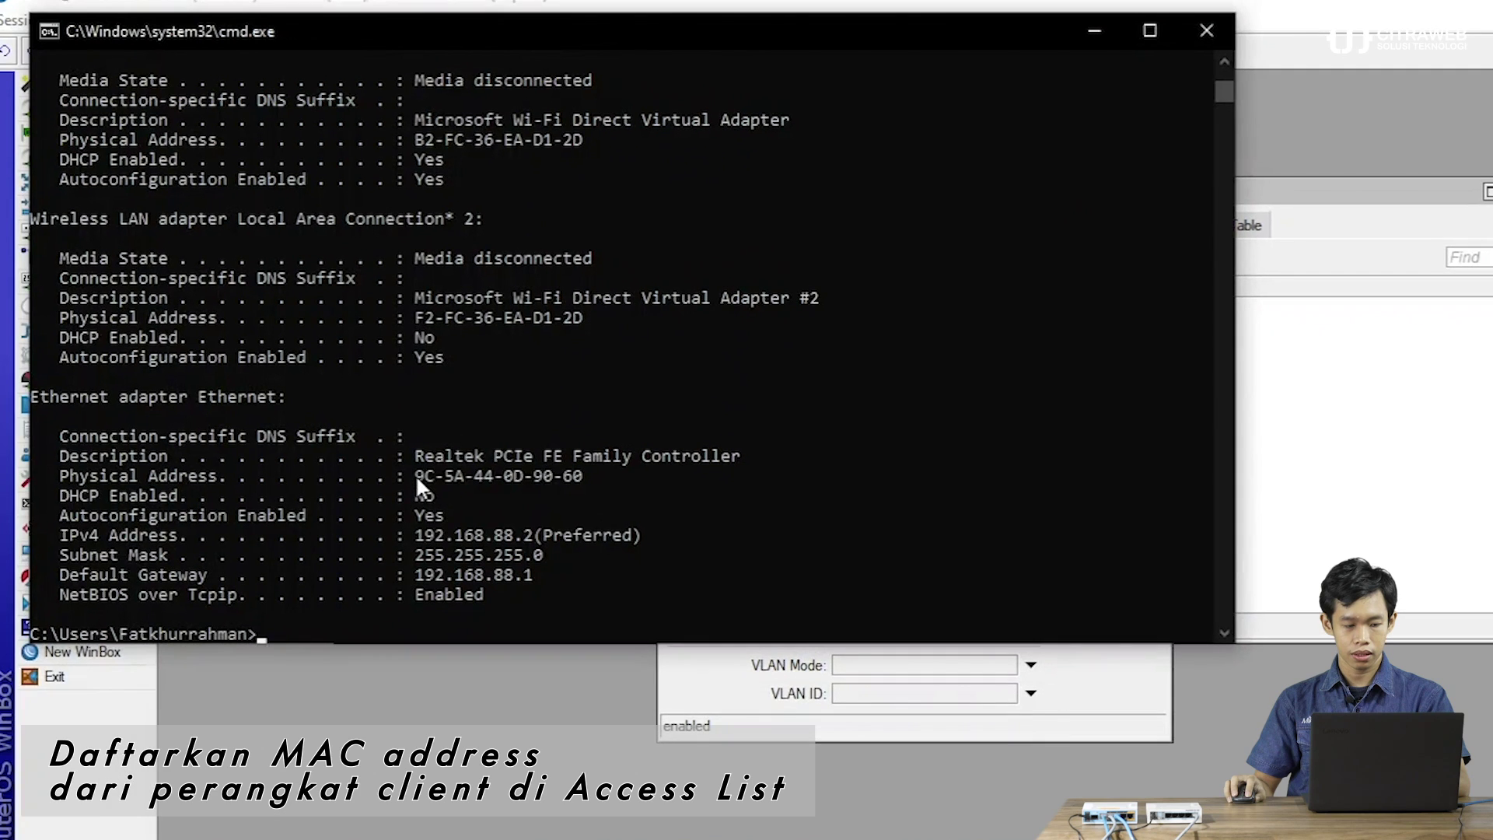
left_click_drag(379, 462, 560, 476)
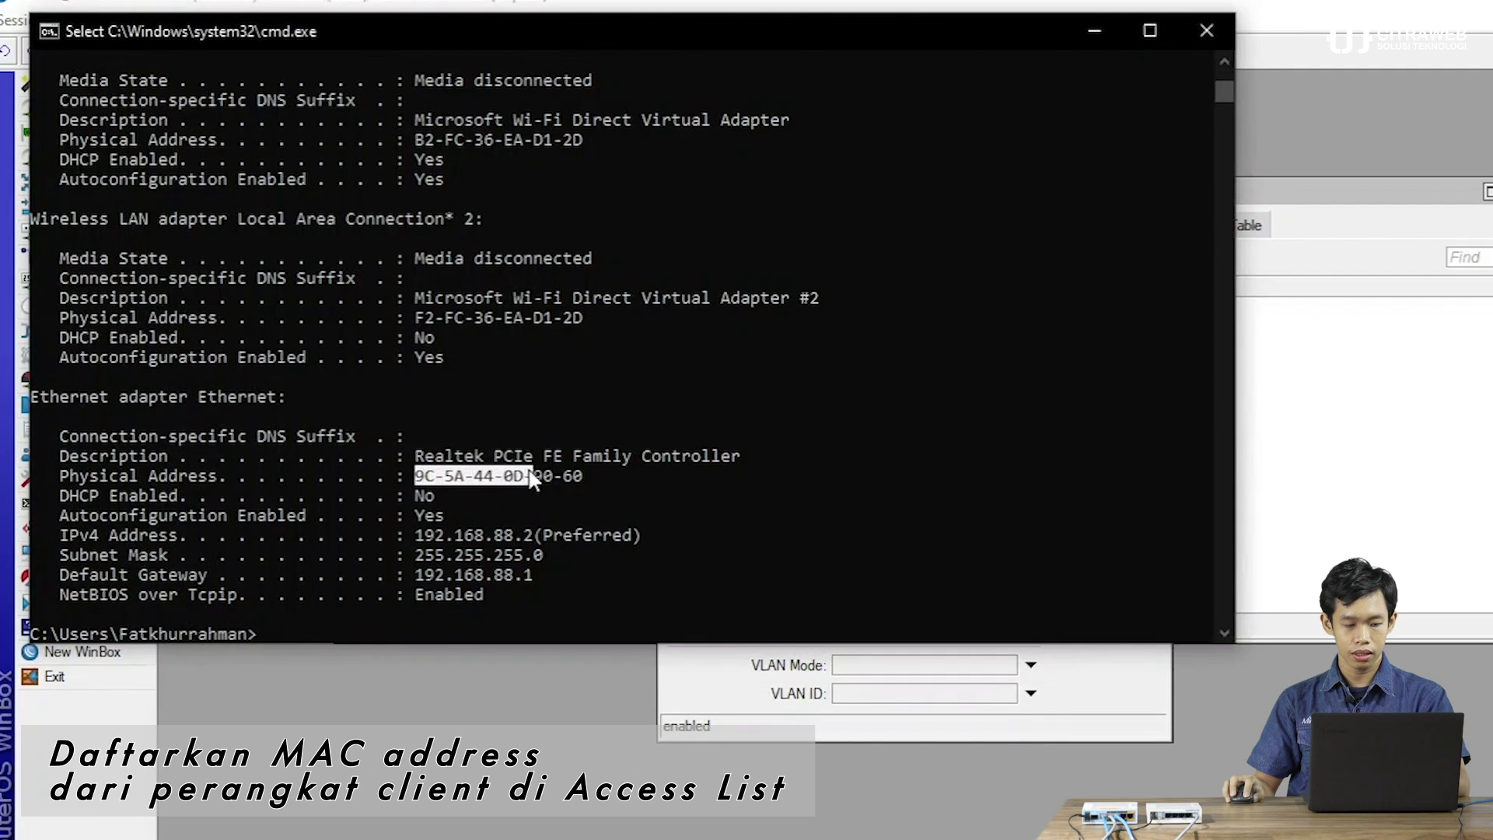
scroll(553, 467, "down", 2)
scroll(554, 469, "up", 3)
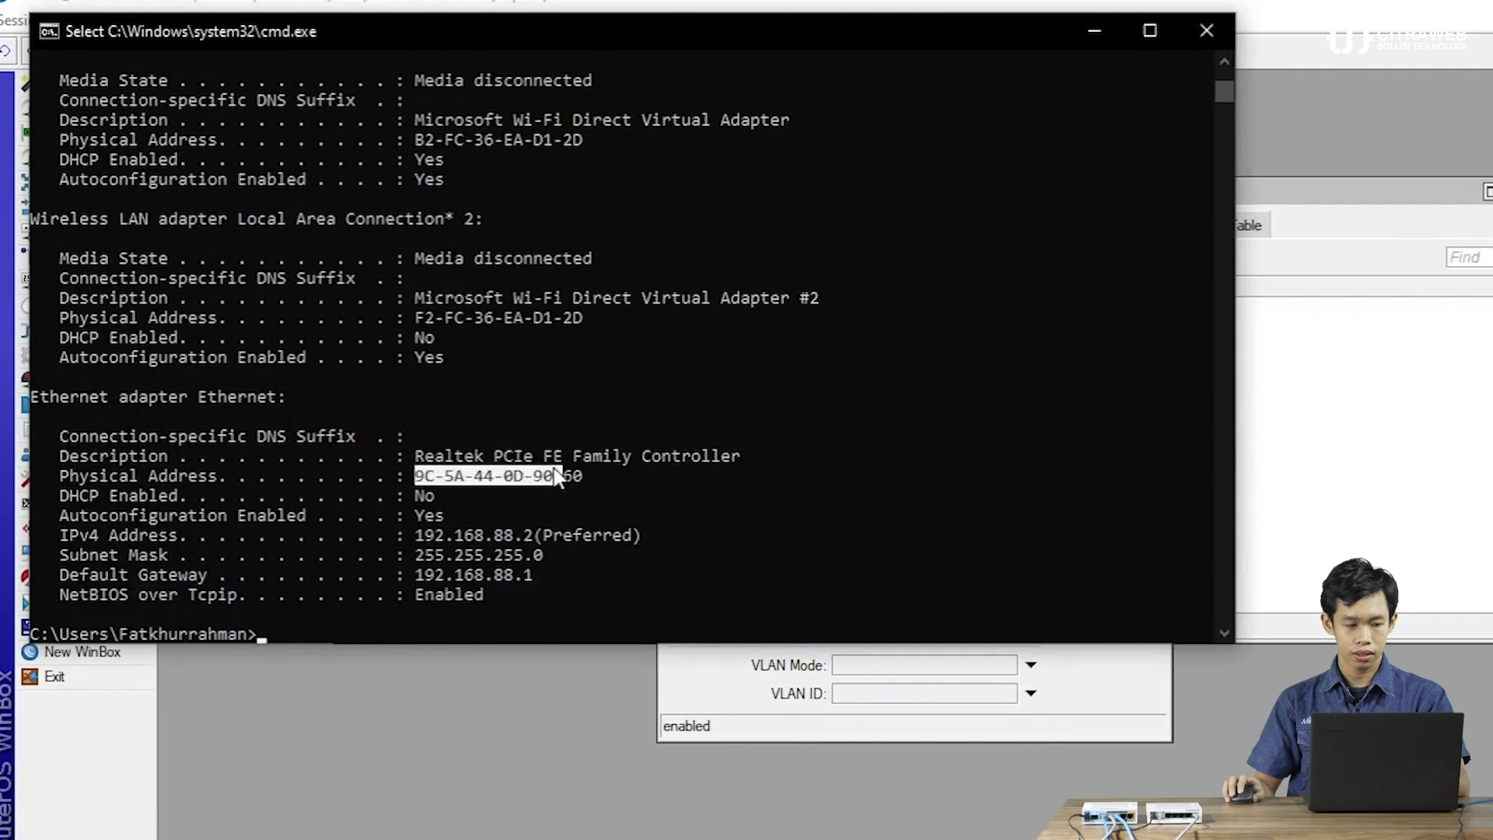
left_click_drag(417, 397, 582, 394)
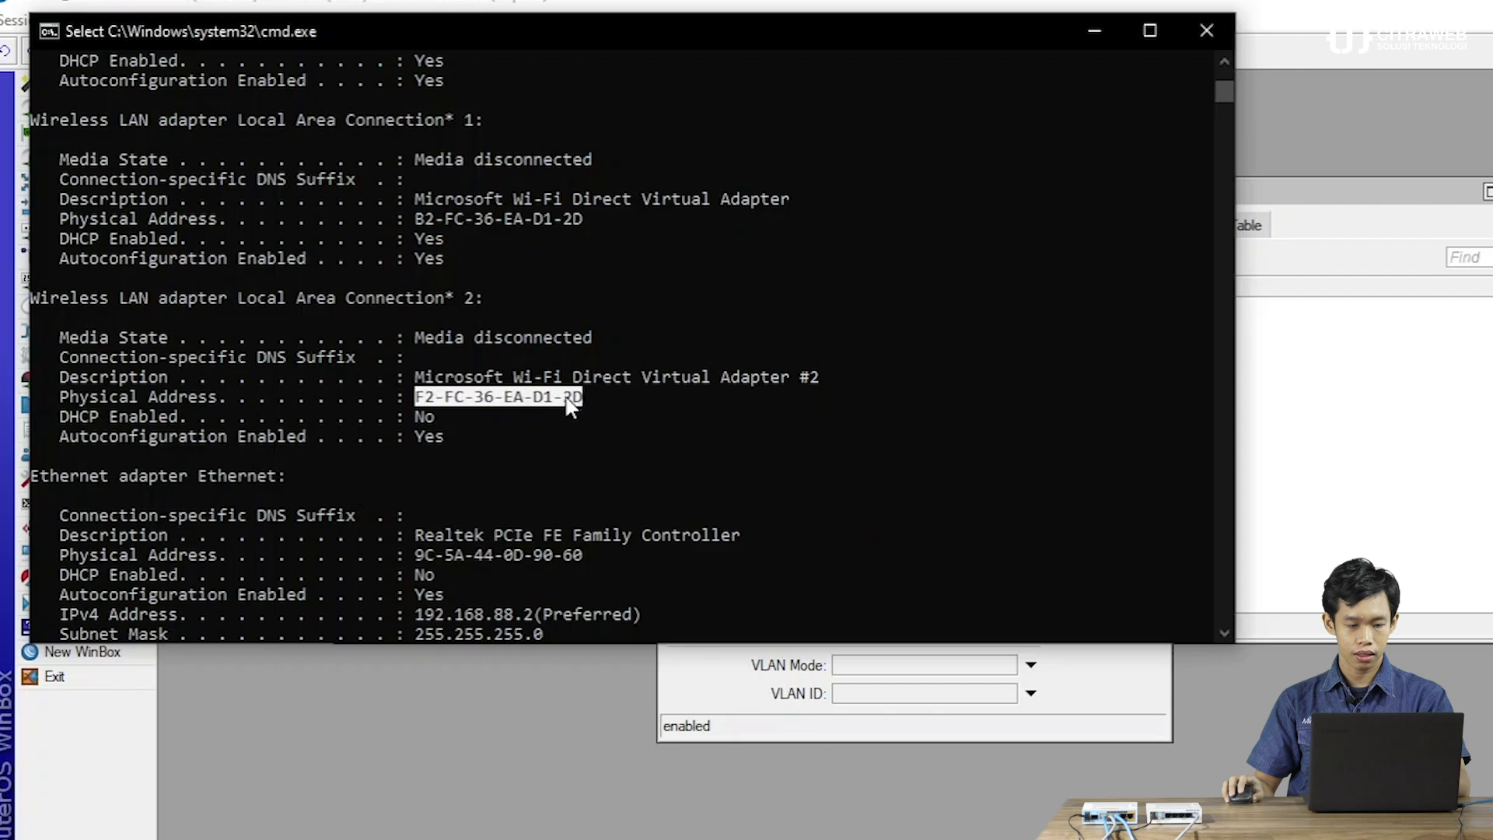
scroll(563, 404, "up", 3)
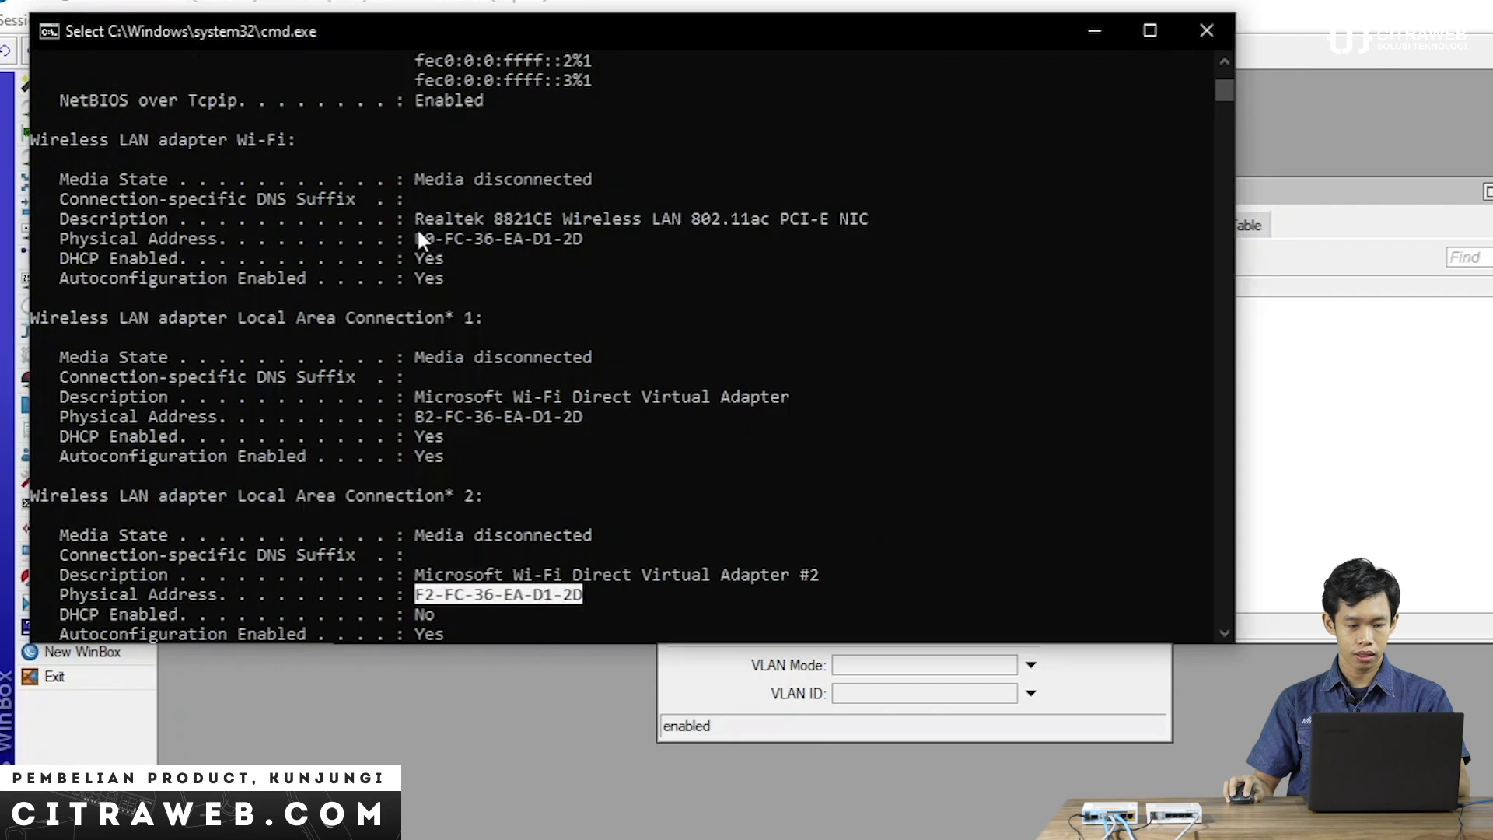
left_click_drag(417, 233, 577, 235)
key("ctrl+c")
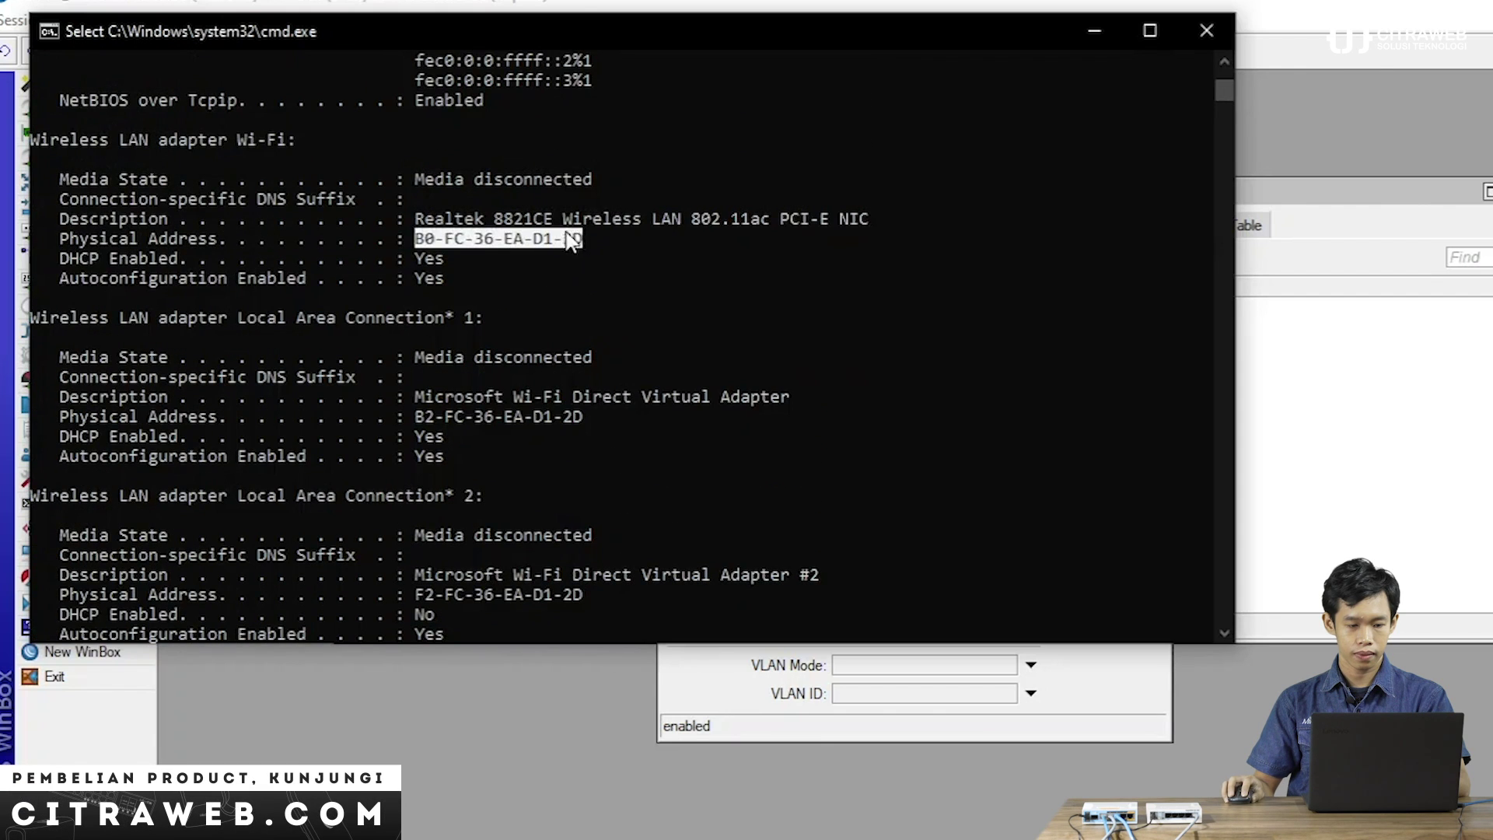
right_click(577, 237)
left_click(1388, 499)
left_click(1118, 700)
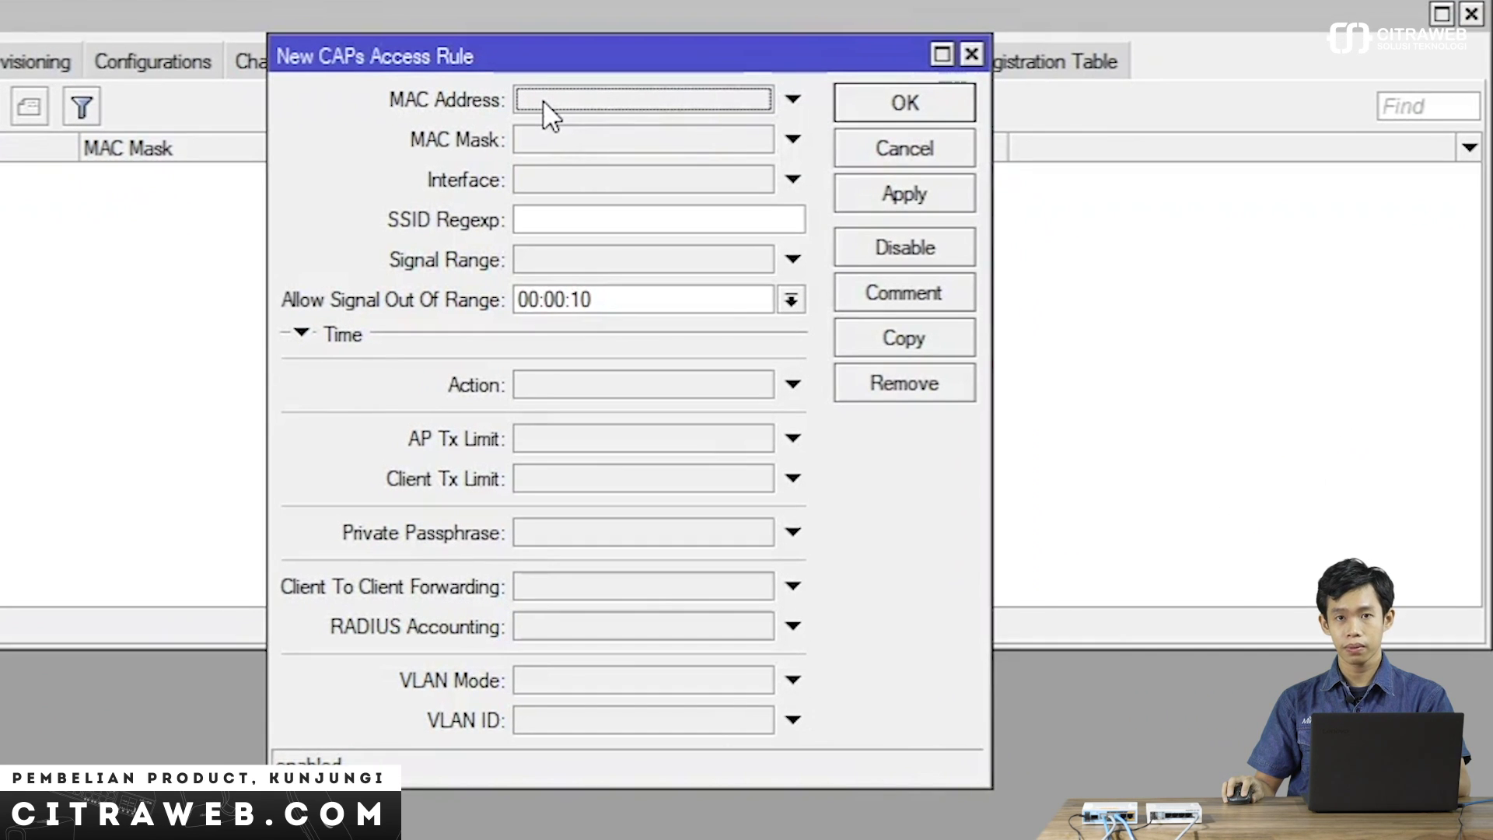
left_click(545, 101)
key("ctrl+v")
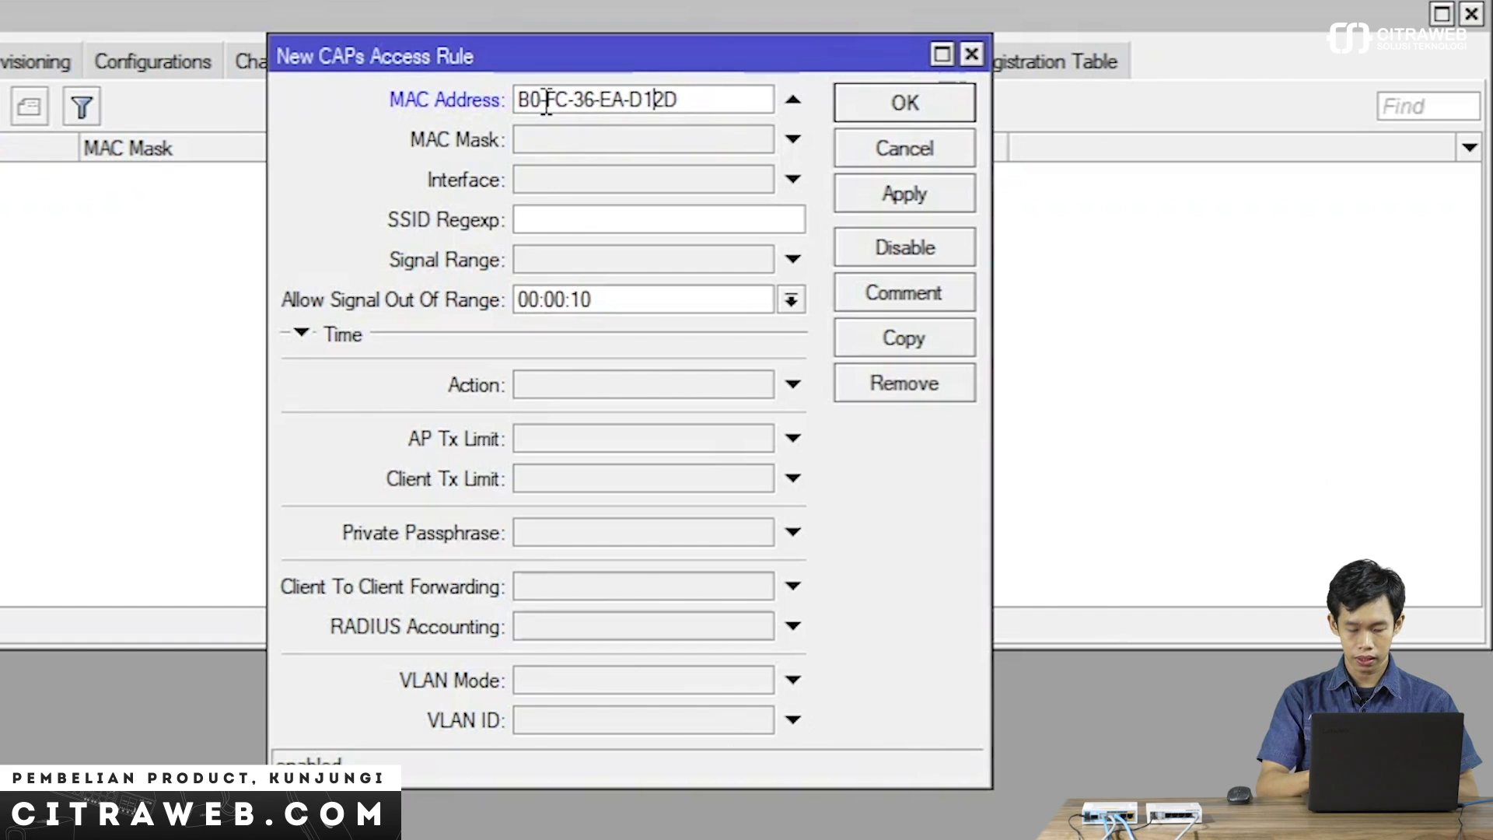
key("Left")
key("Left")
key("BackSpace")
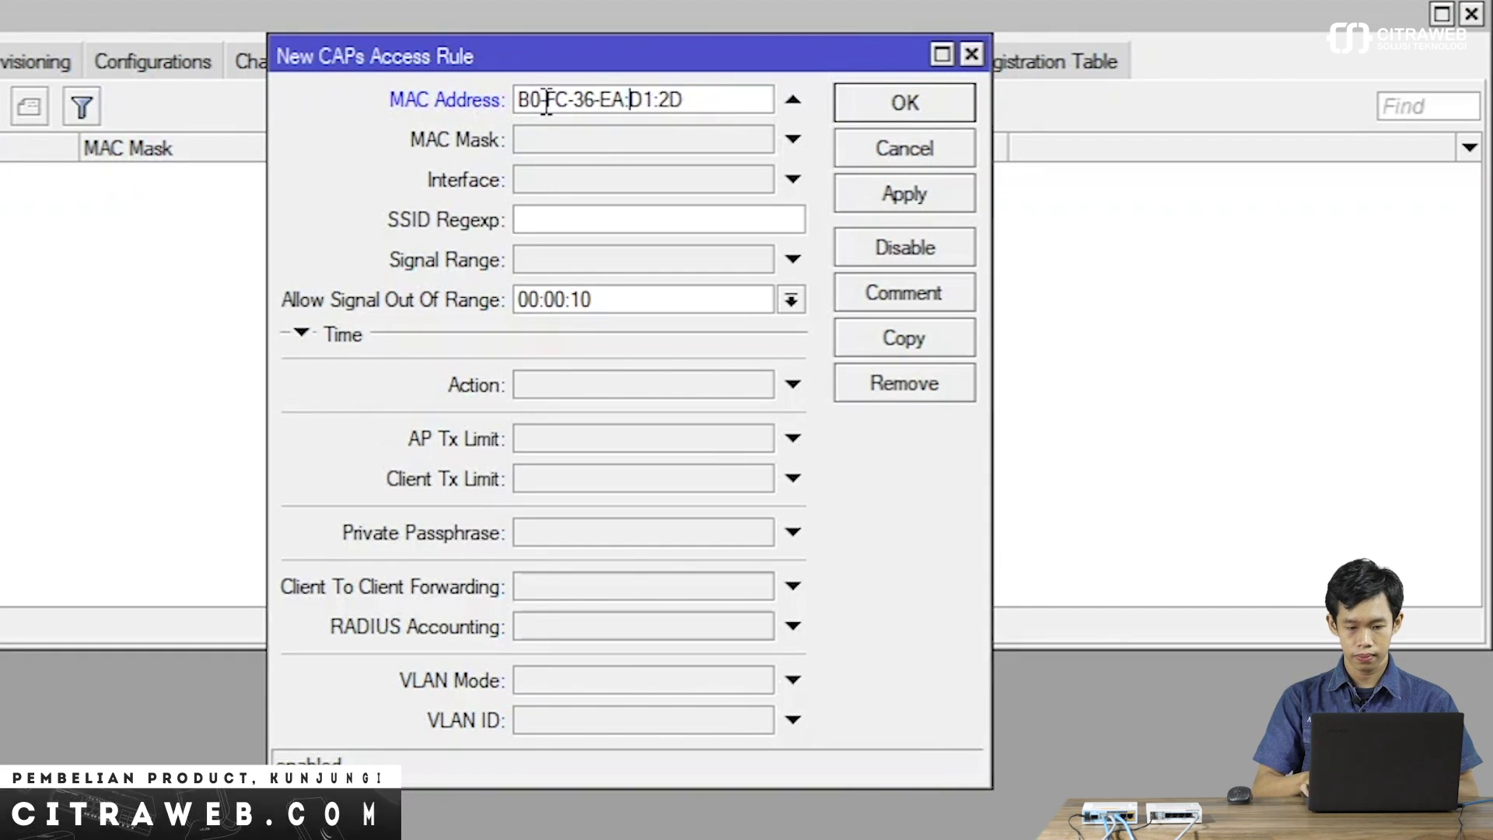
type(":")
key("Left")
key("Left")
key("Left")
key("BackSpace")
type(":")
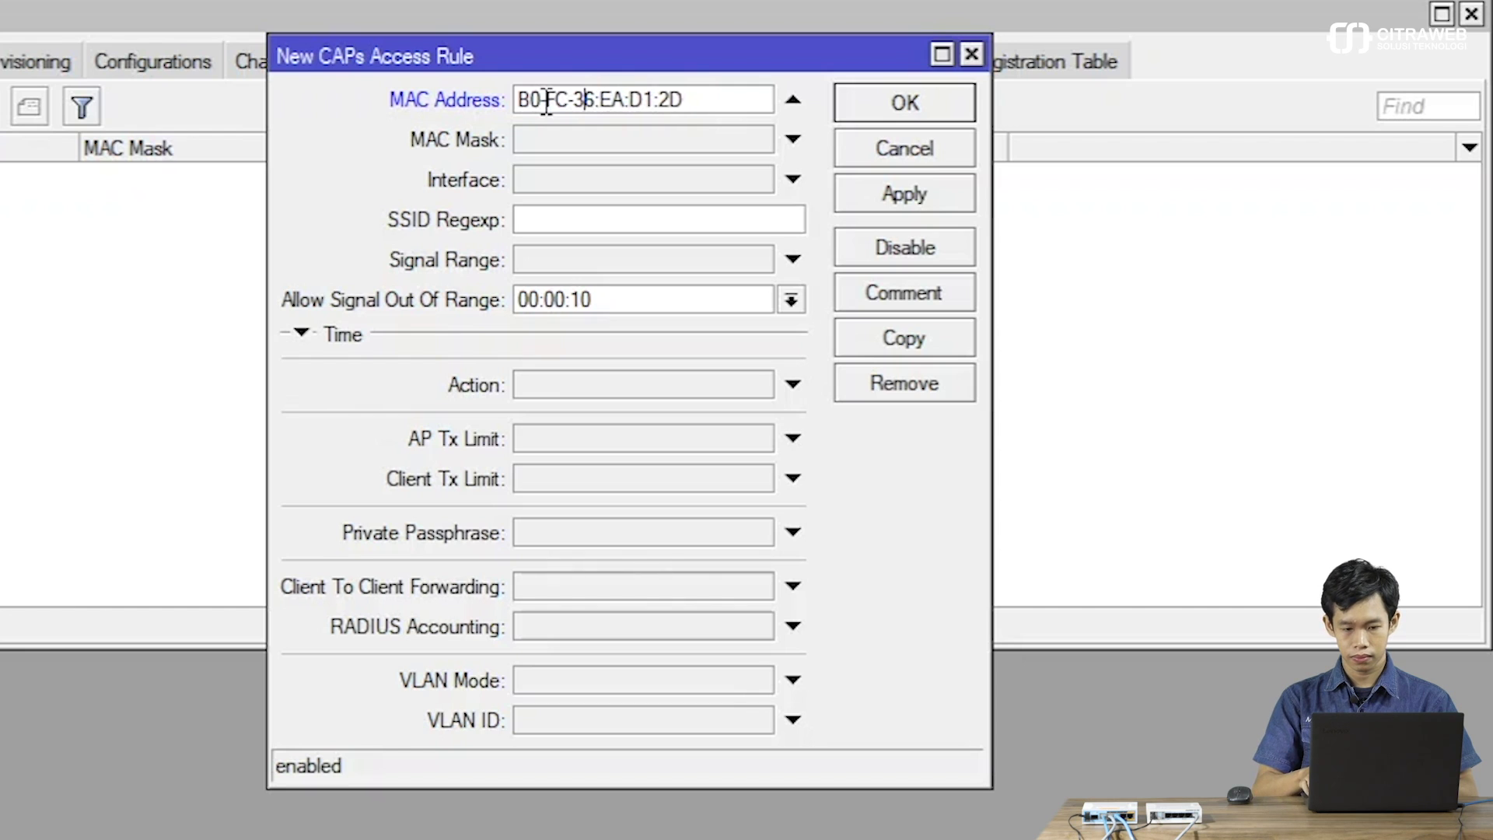
key("Left")
key("BackSpace")
type(":")
key("Left")
key("Left")
key("Left")
key("BackSpace")
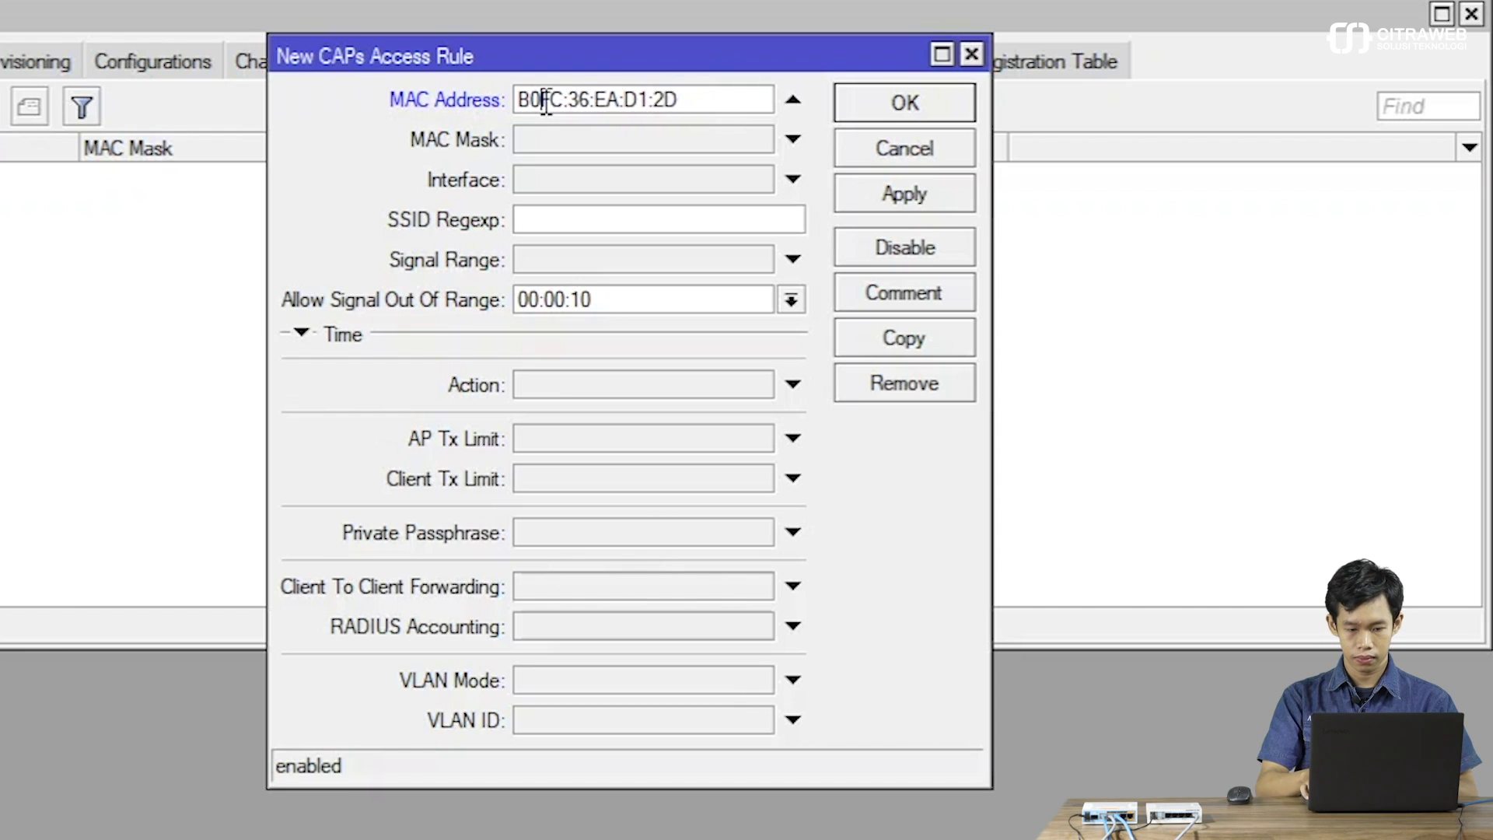
type(":")
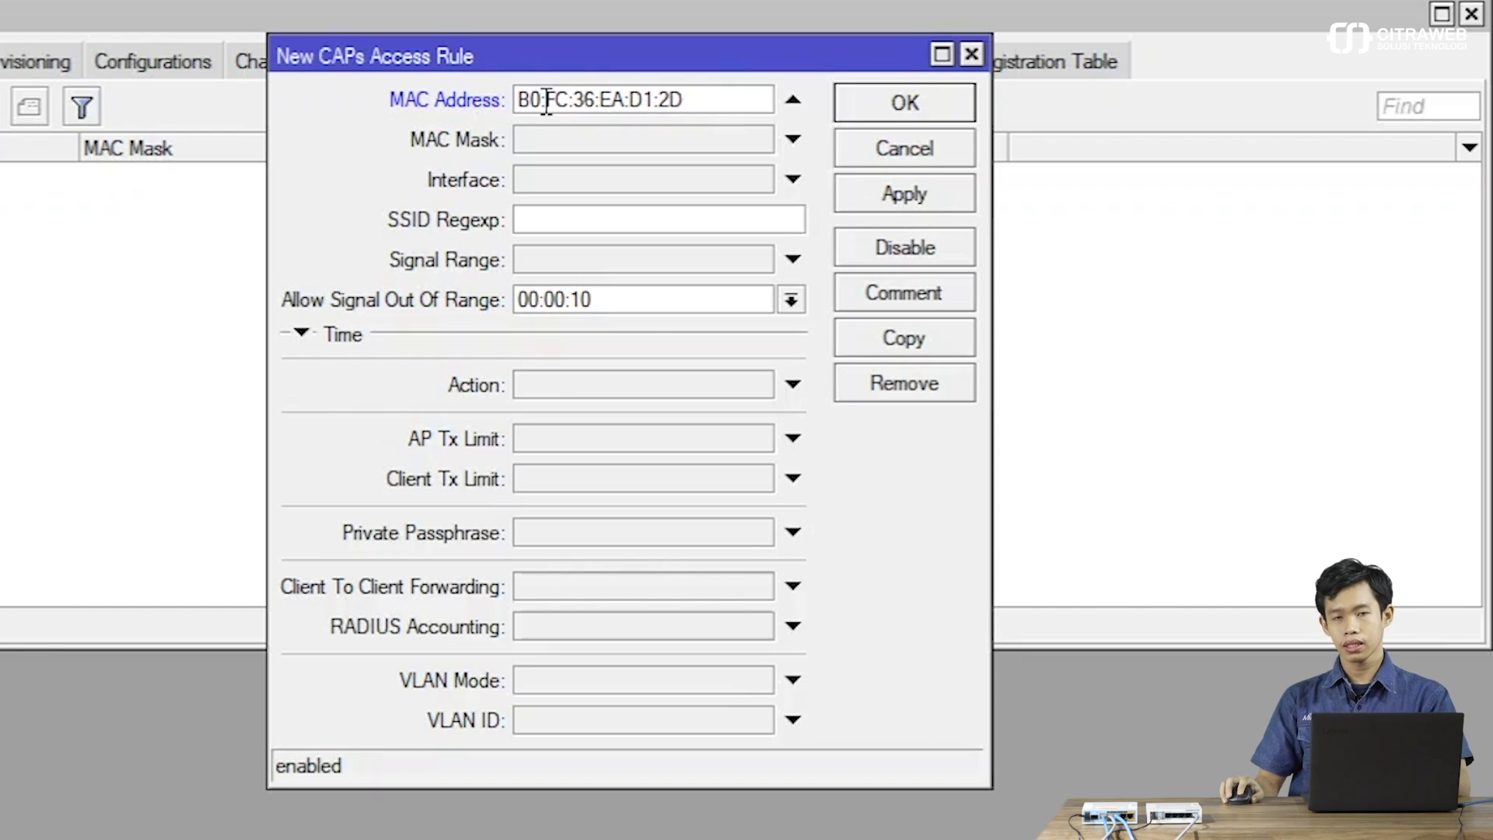
Set the rule's VLAN mode to use tag with VLAN ID 11 and save it.
left_click(677, 679)
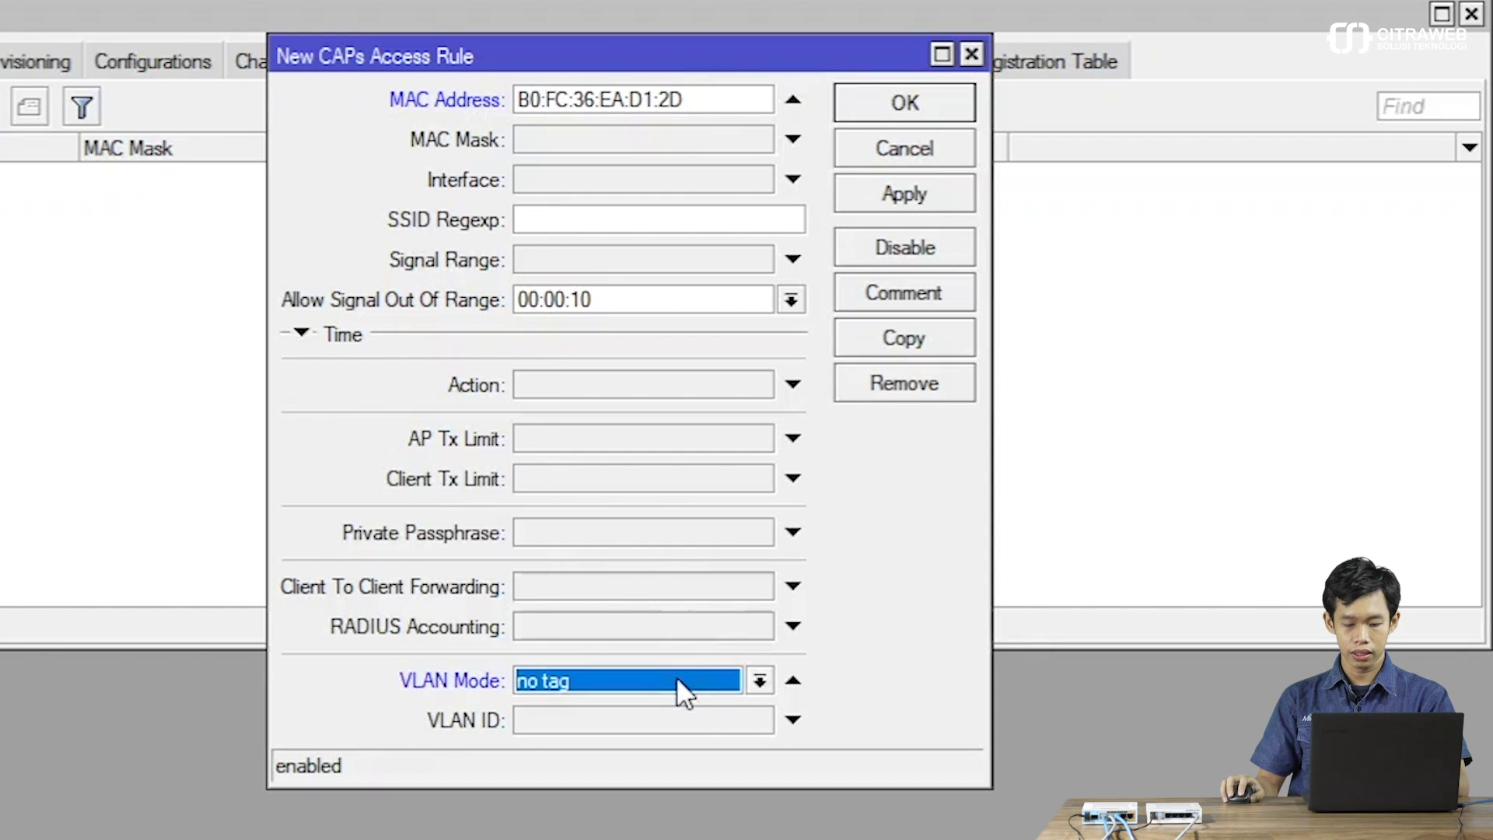
left_click(676, 678)
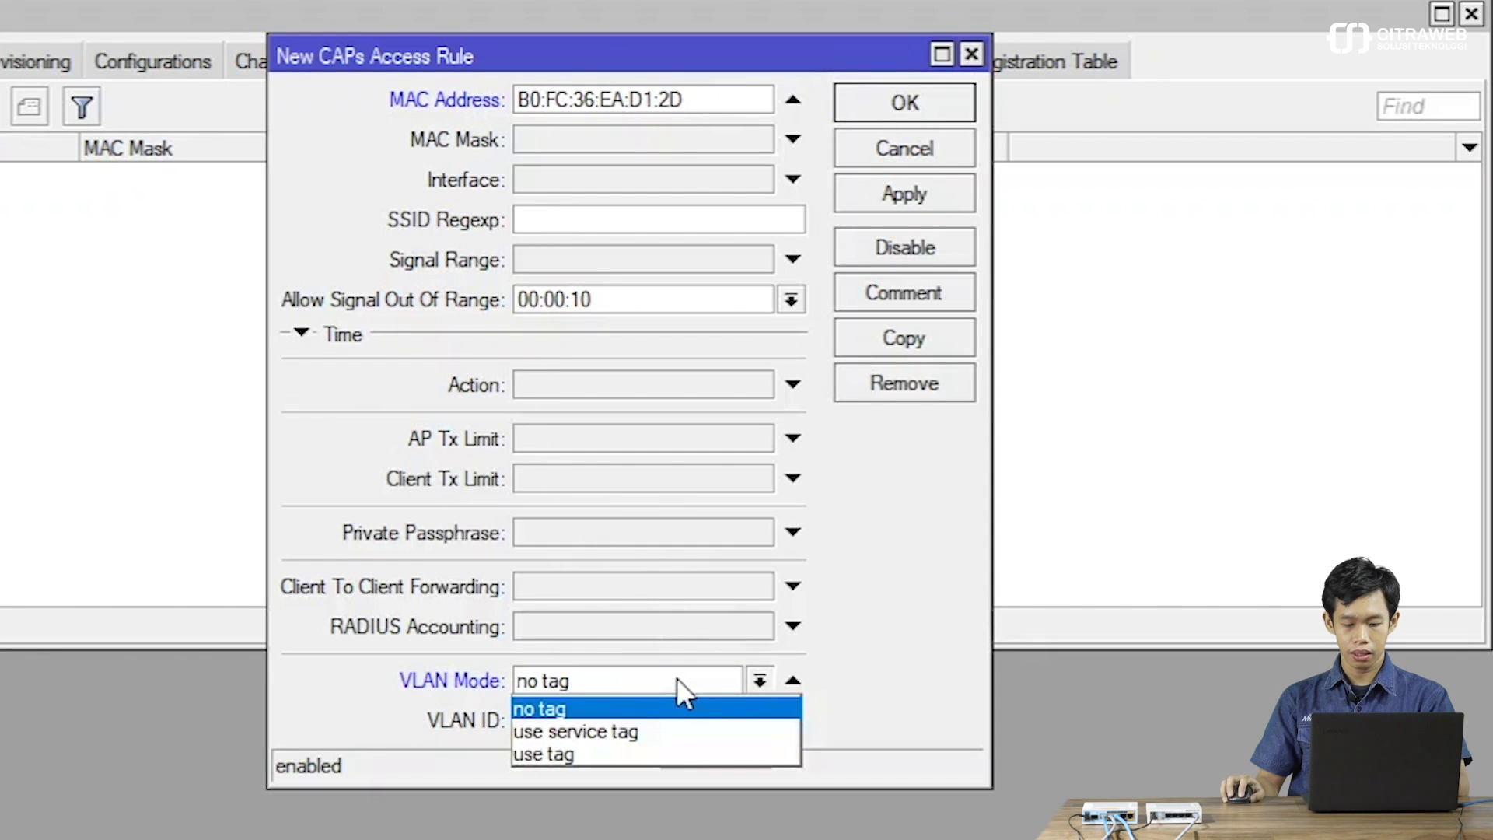
left_click(617, 751)
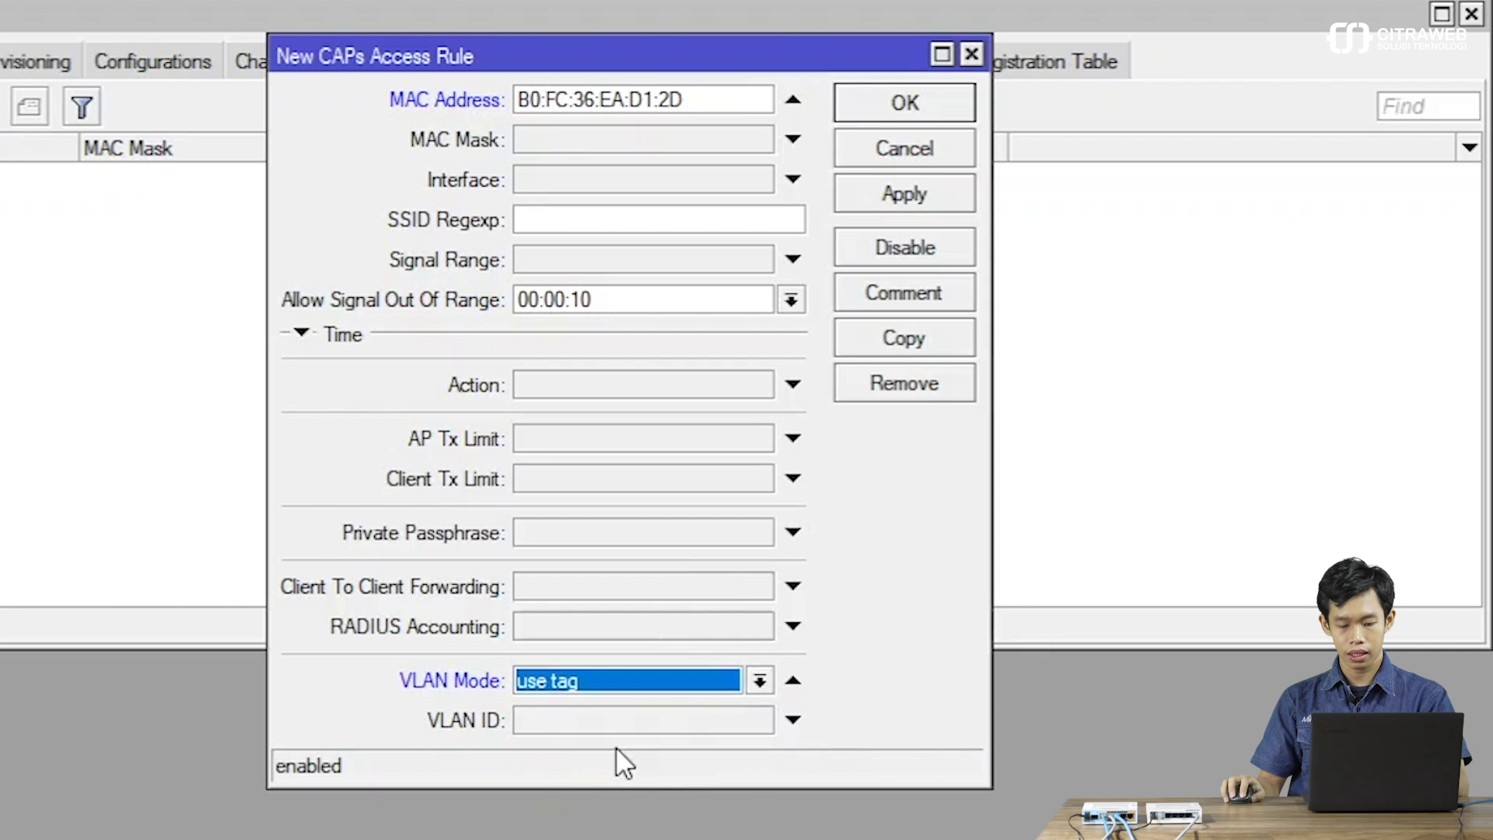
left_click(623, 722)
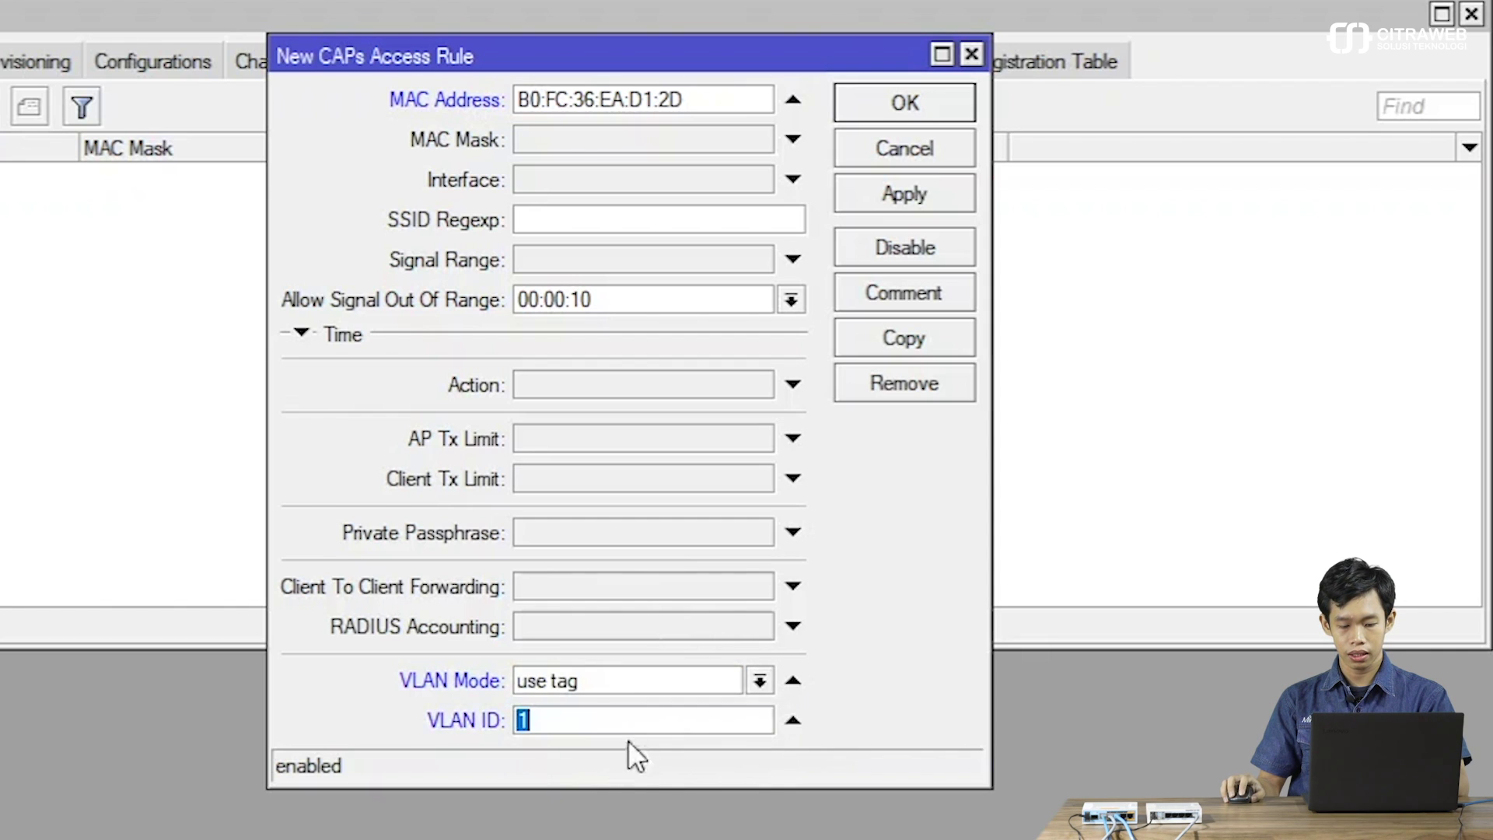
left_click(702, 727)
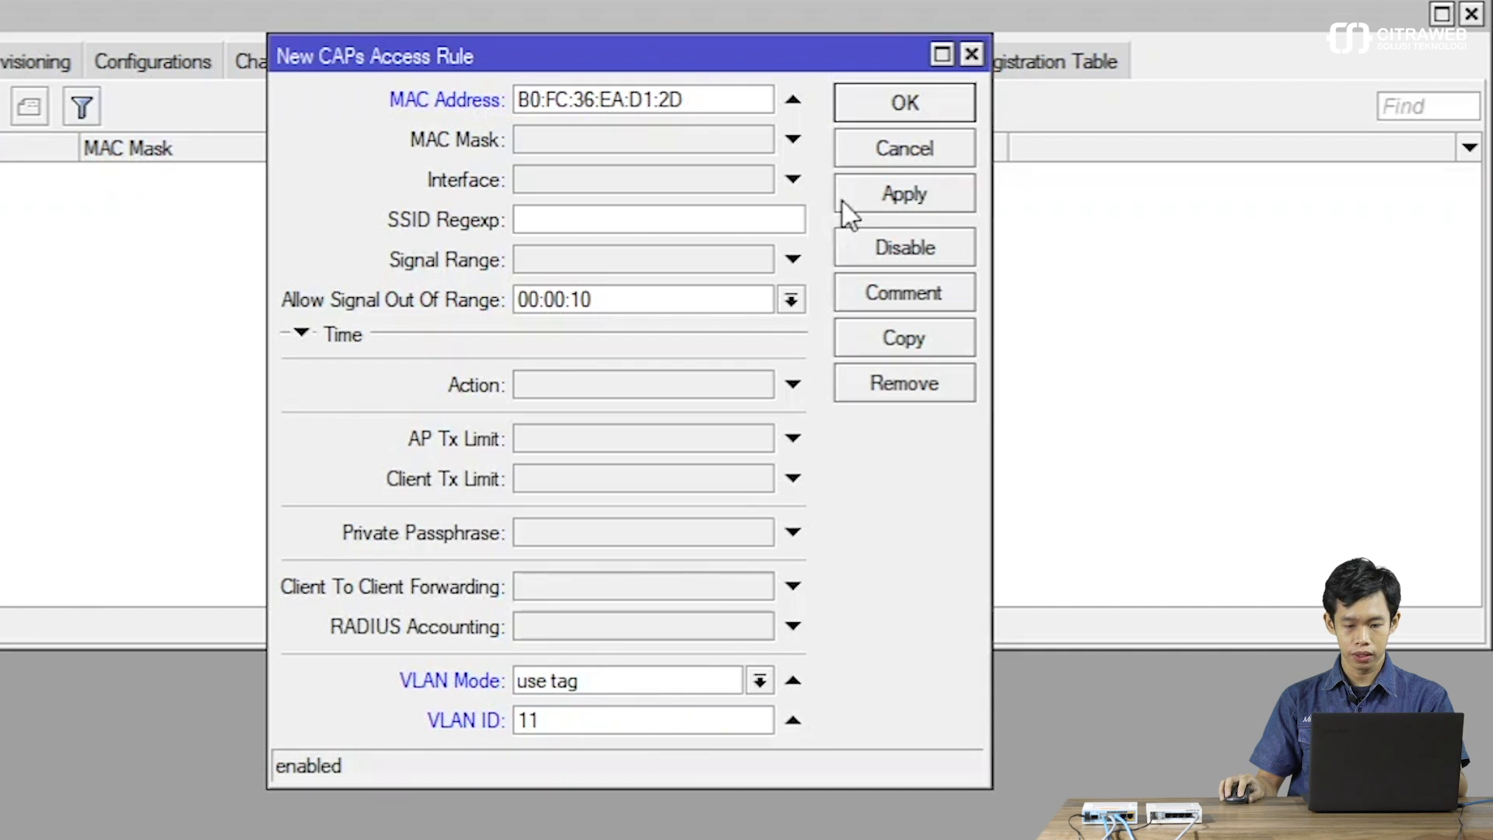
left_click(875, 199)
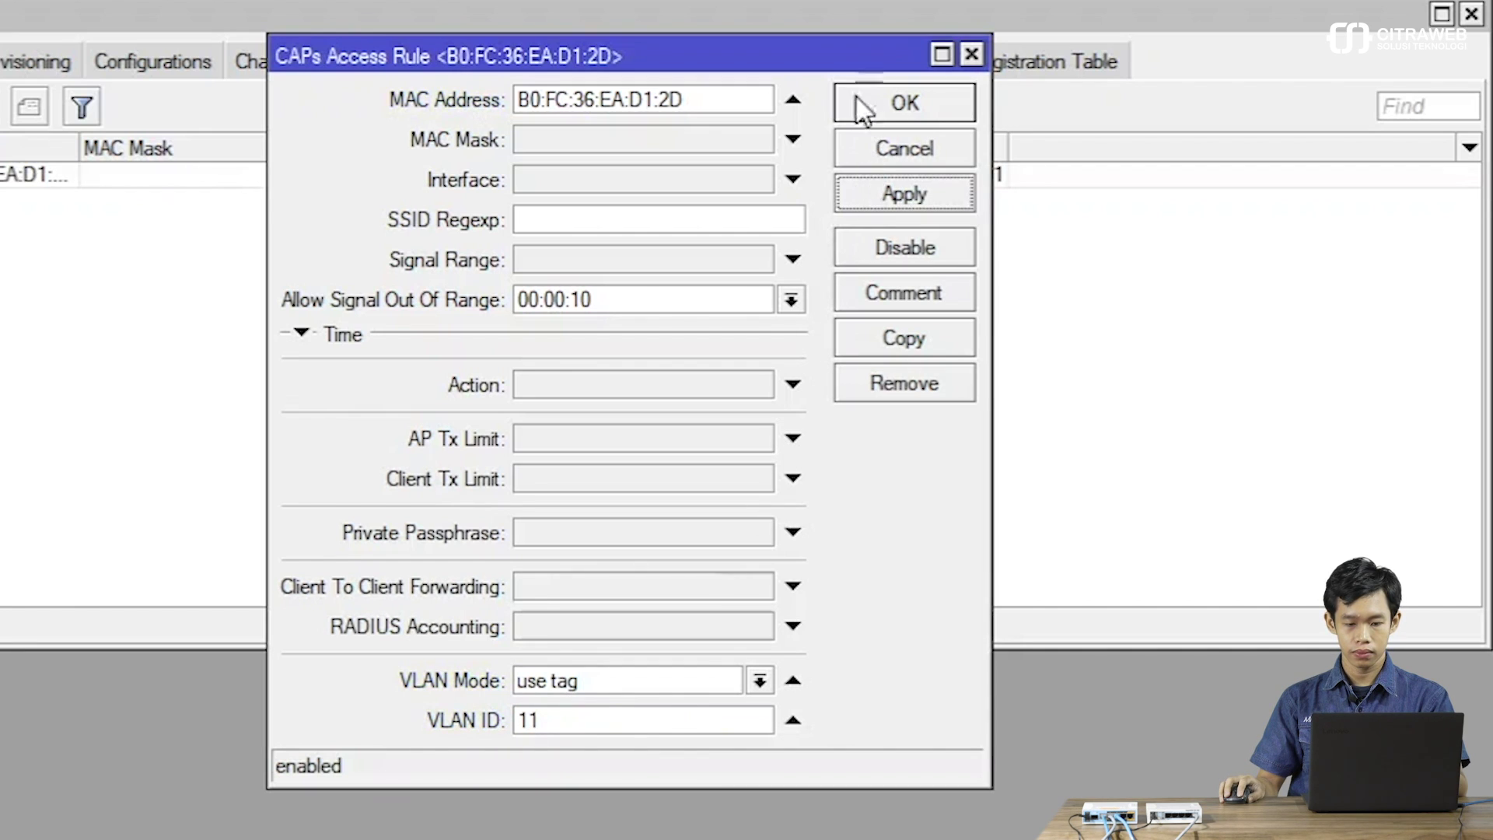
left_click(885, 115)
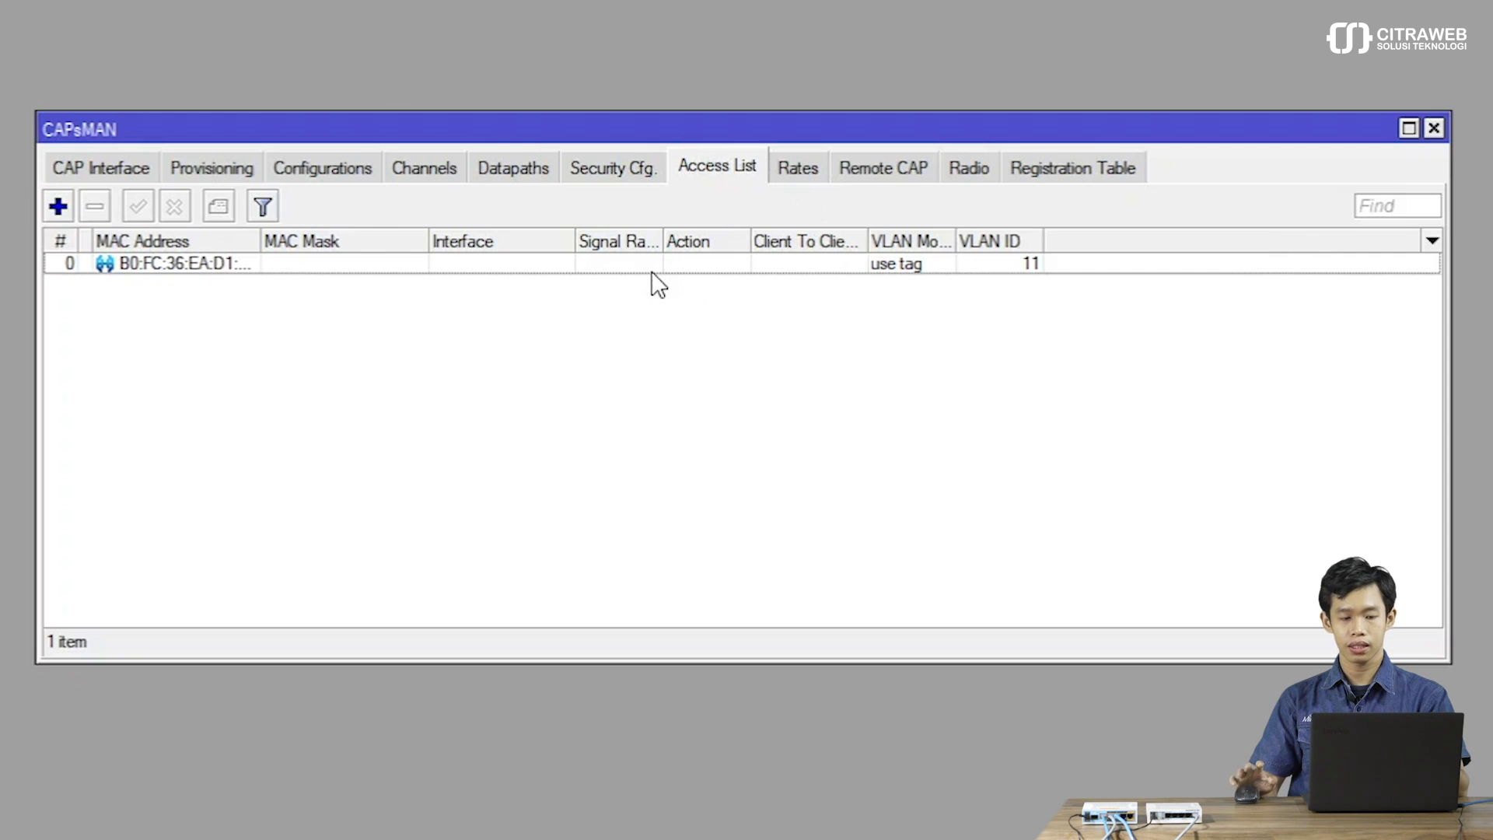
Add a second access rule with no MAC, VLAN mode use tag and VLAN ID 100.
left_click(56, 207)
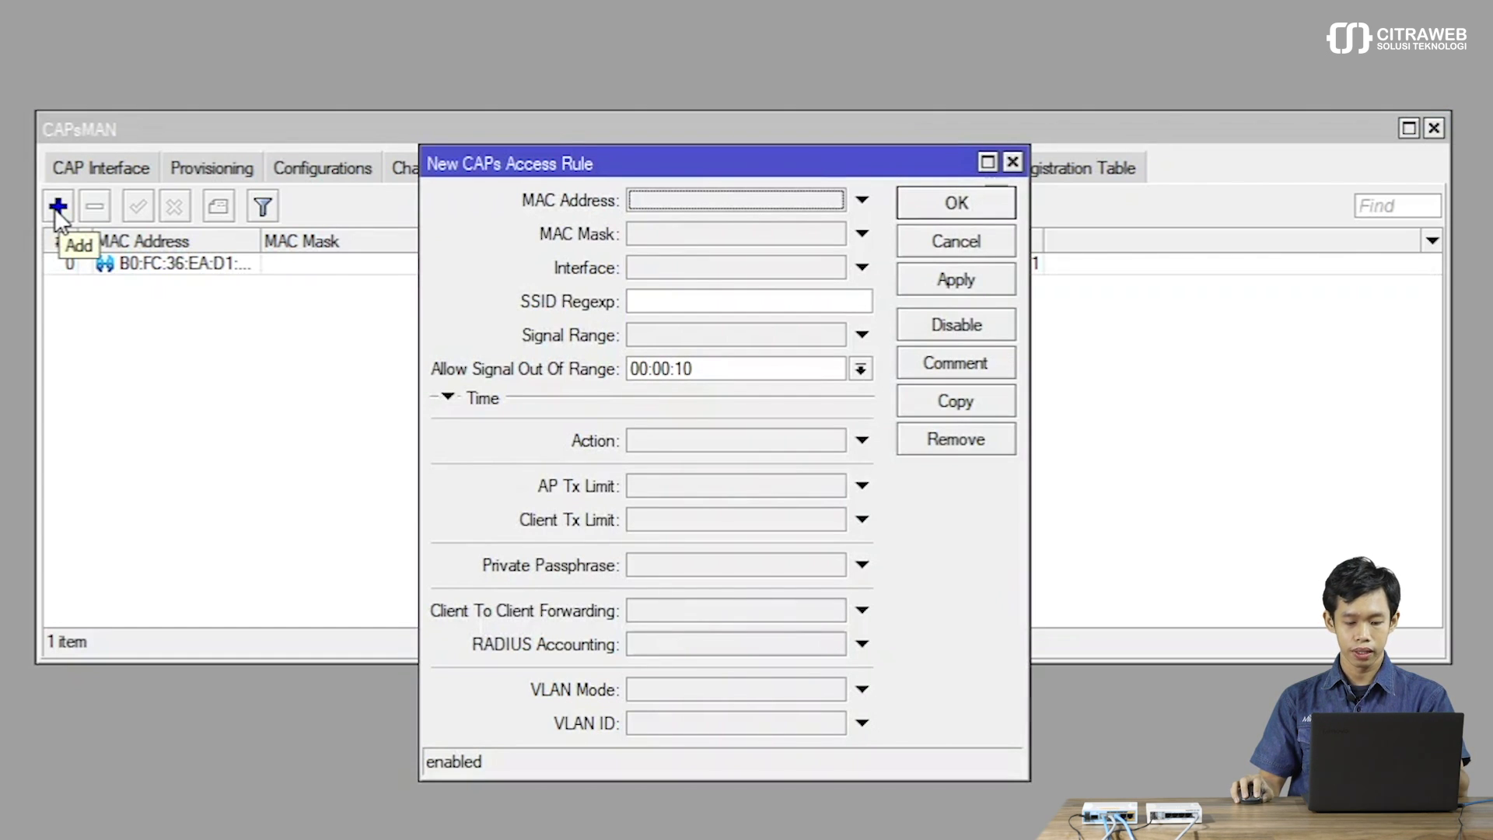
left_click(663, 691)
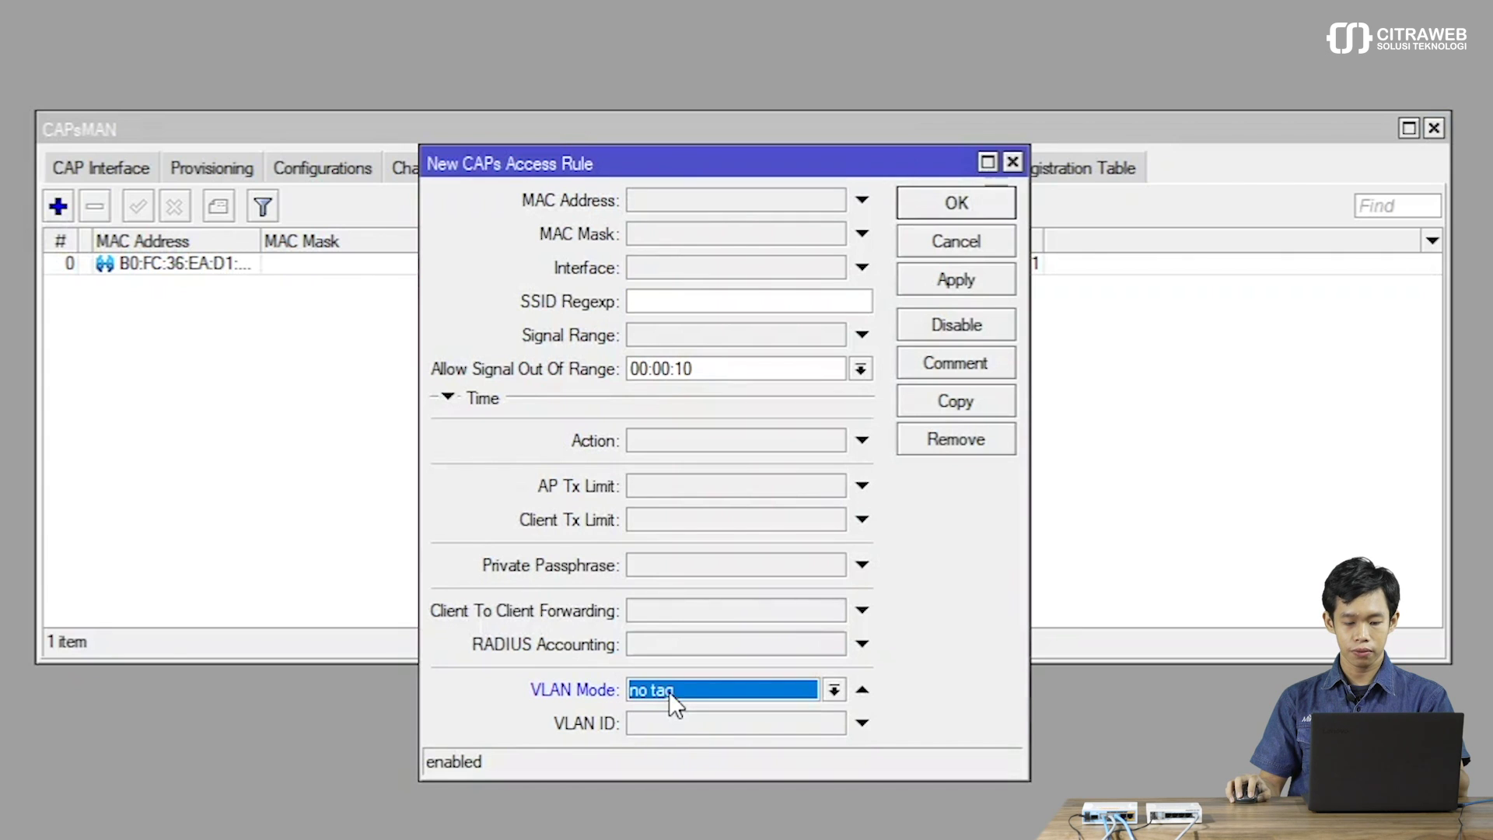
left_click(669, 692)
left_click(679, 754)
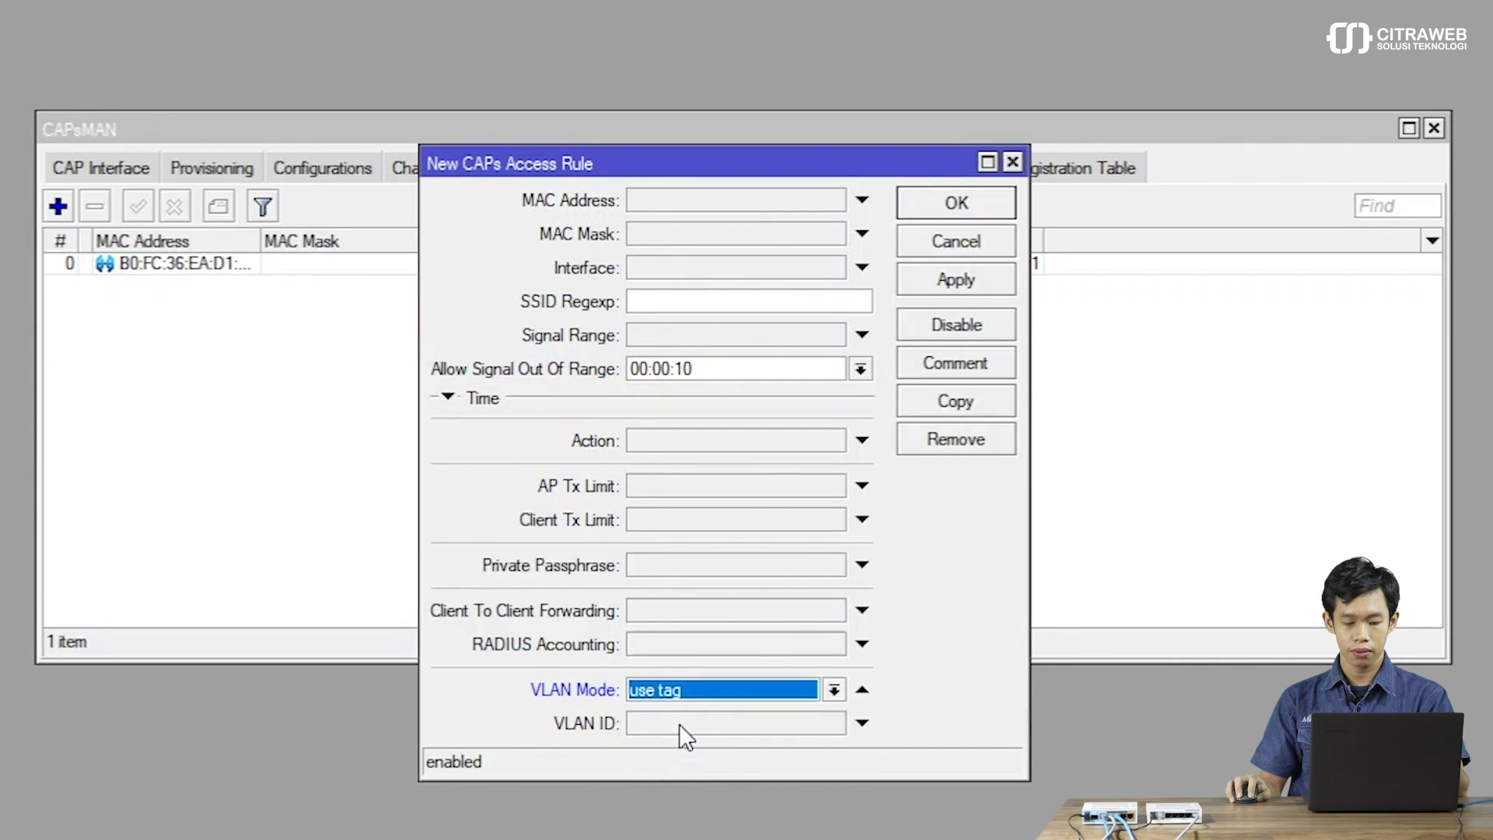
left_click(679, 725)
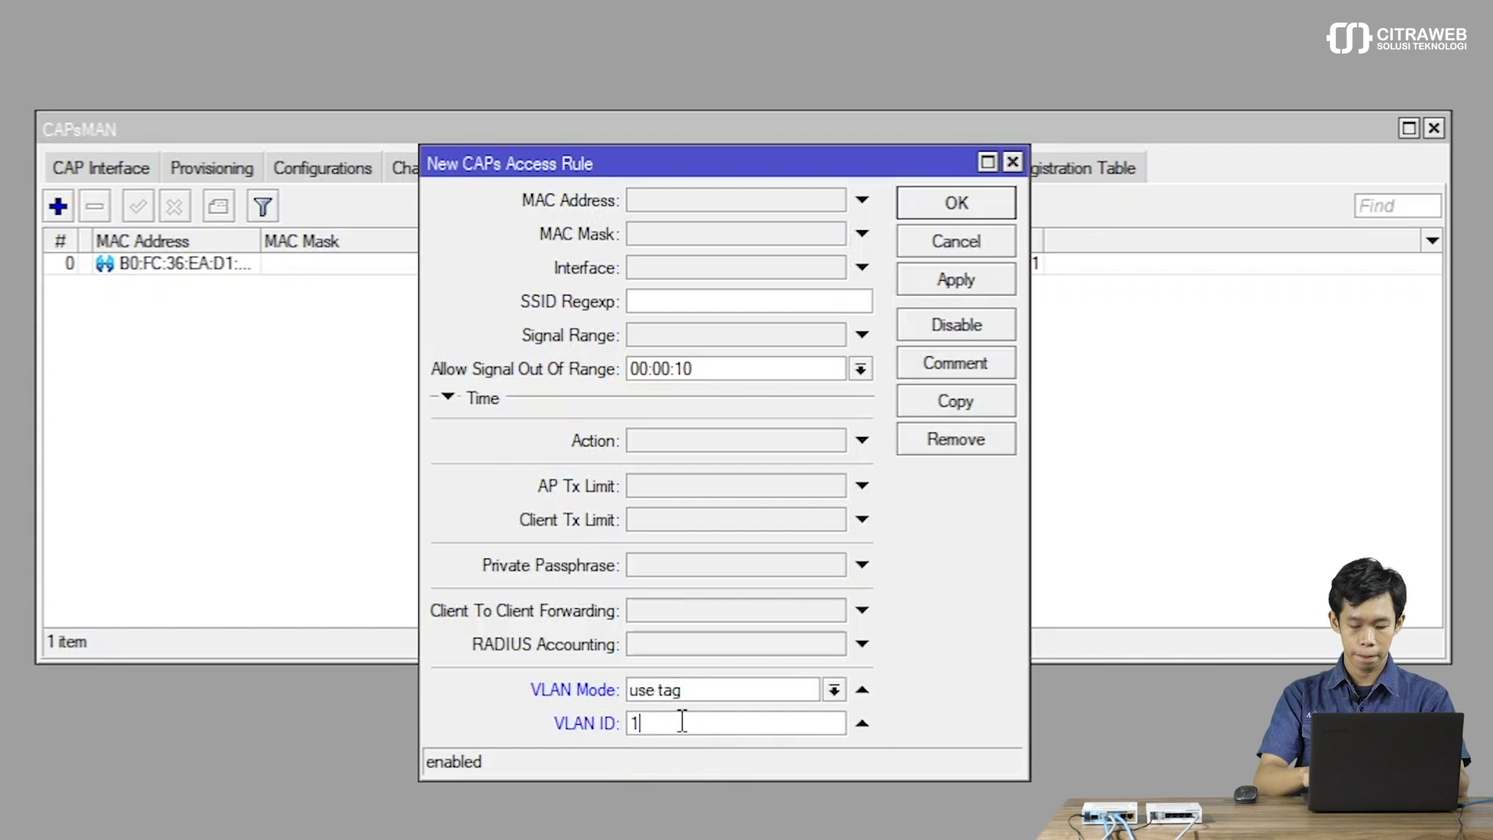
type("100")
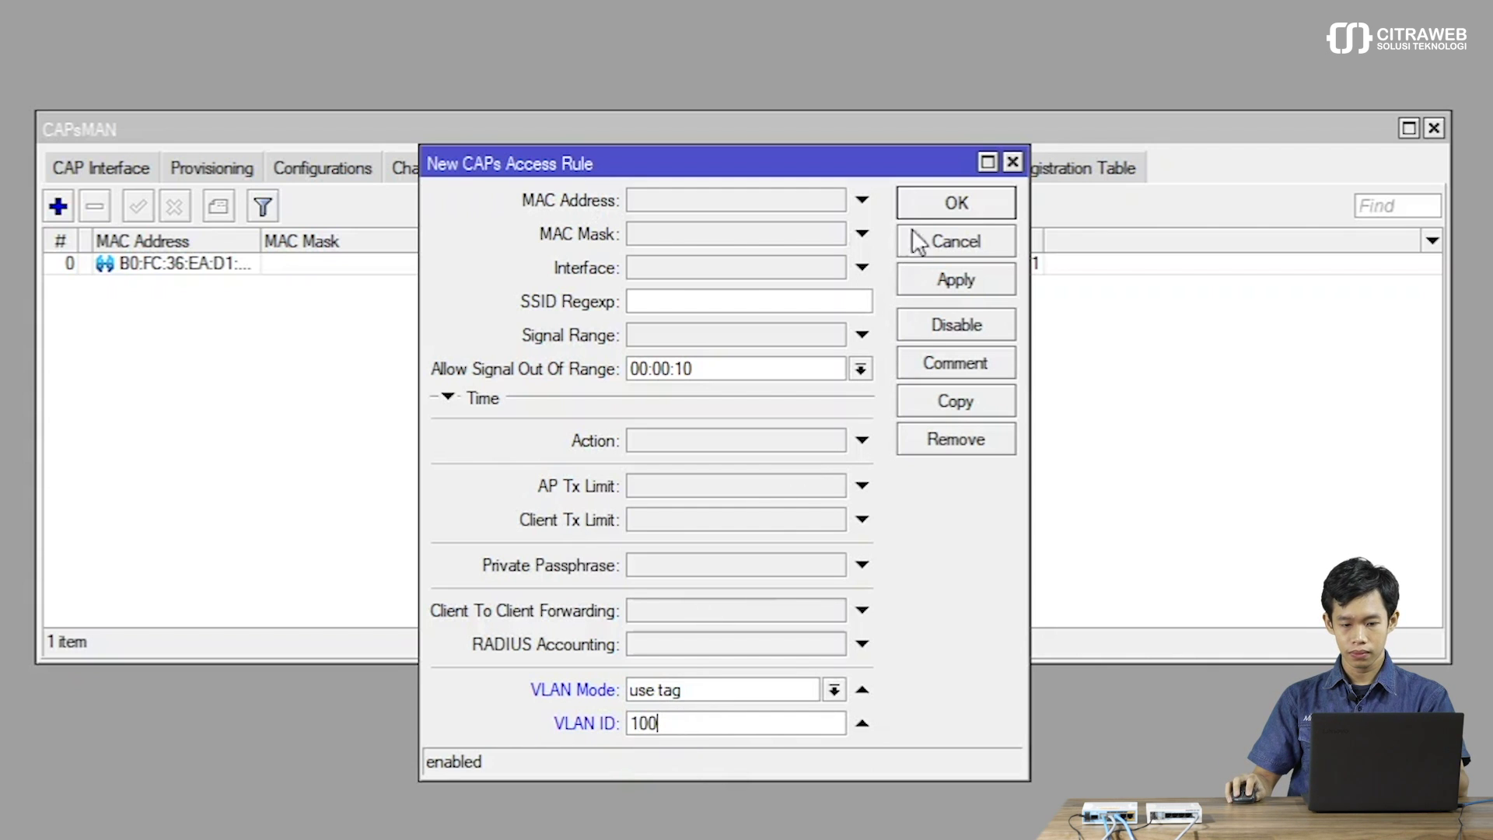
left_click(922, 202)
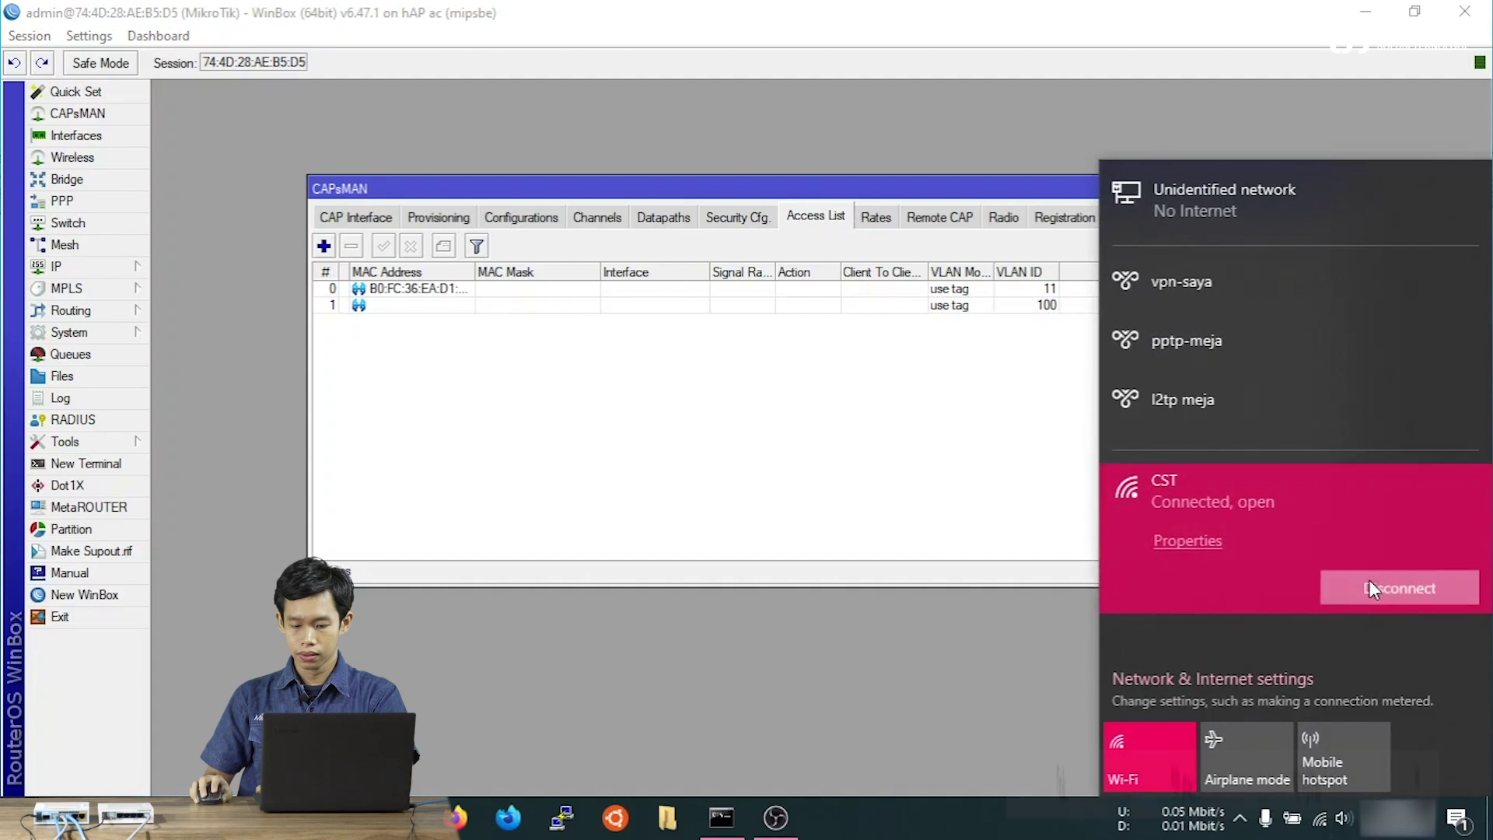
Disconnect the laptop from the CST Wi-Fi and connect it to the kantorku network.
left_click(1371, 588)
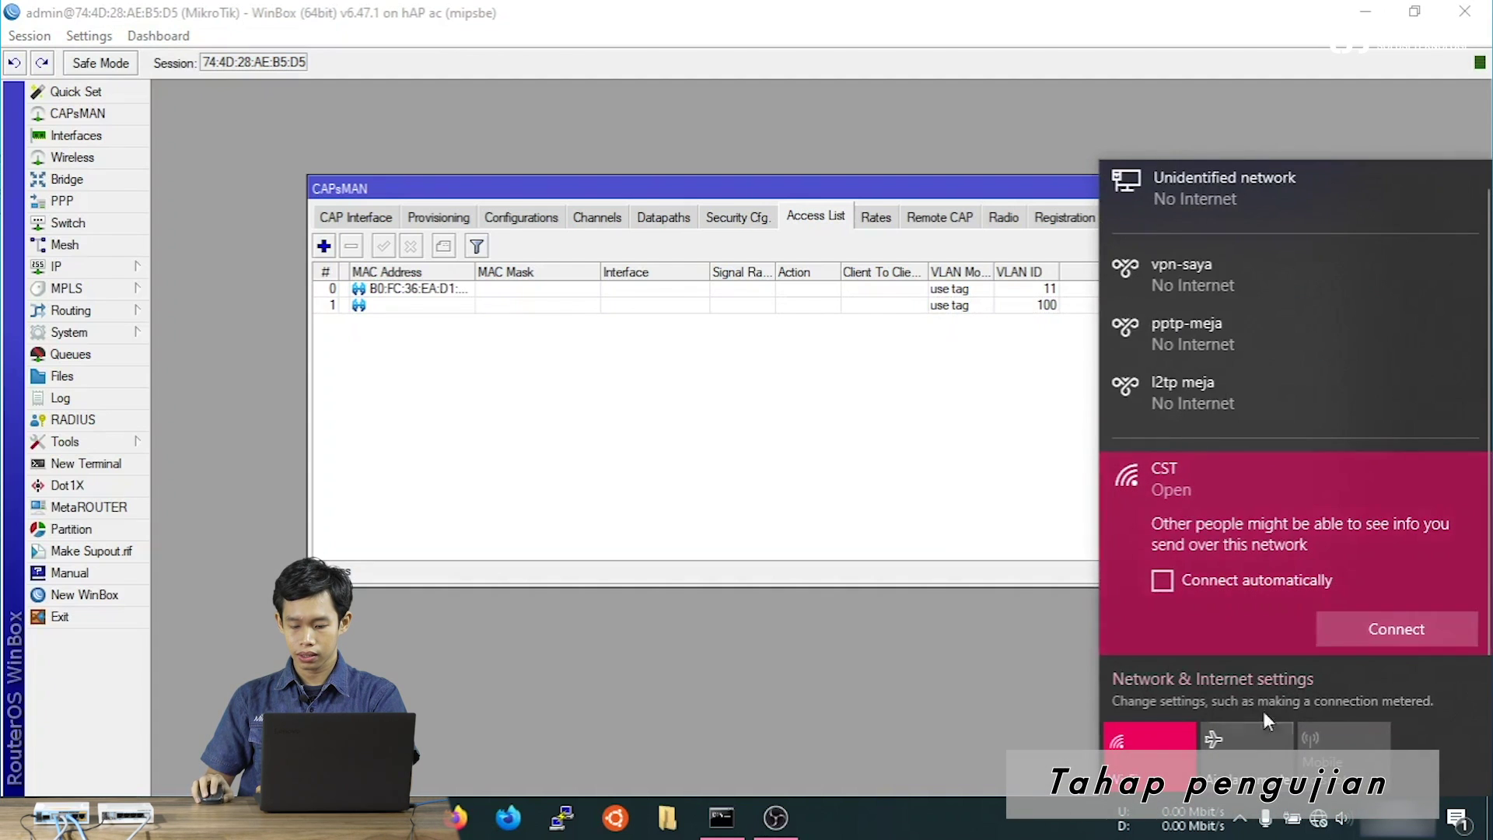
left_click(1322, 819)
left_click(1324, 820)
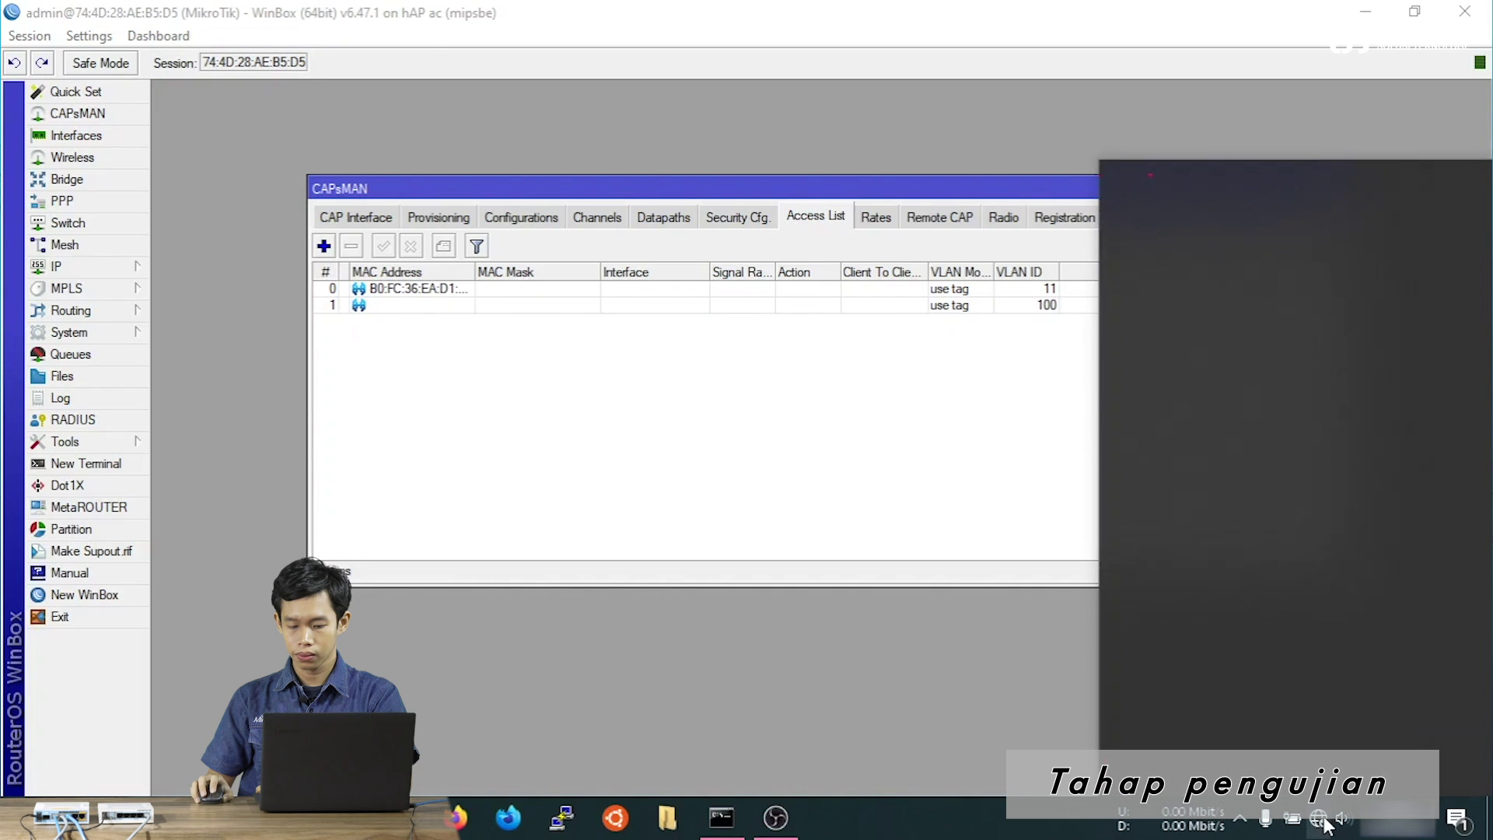
scroll(1267, 522, "down", 1)
left_click(1271, 513)
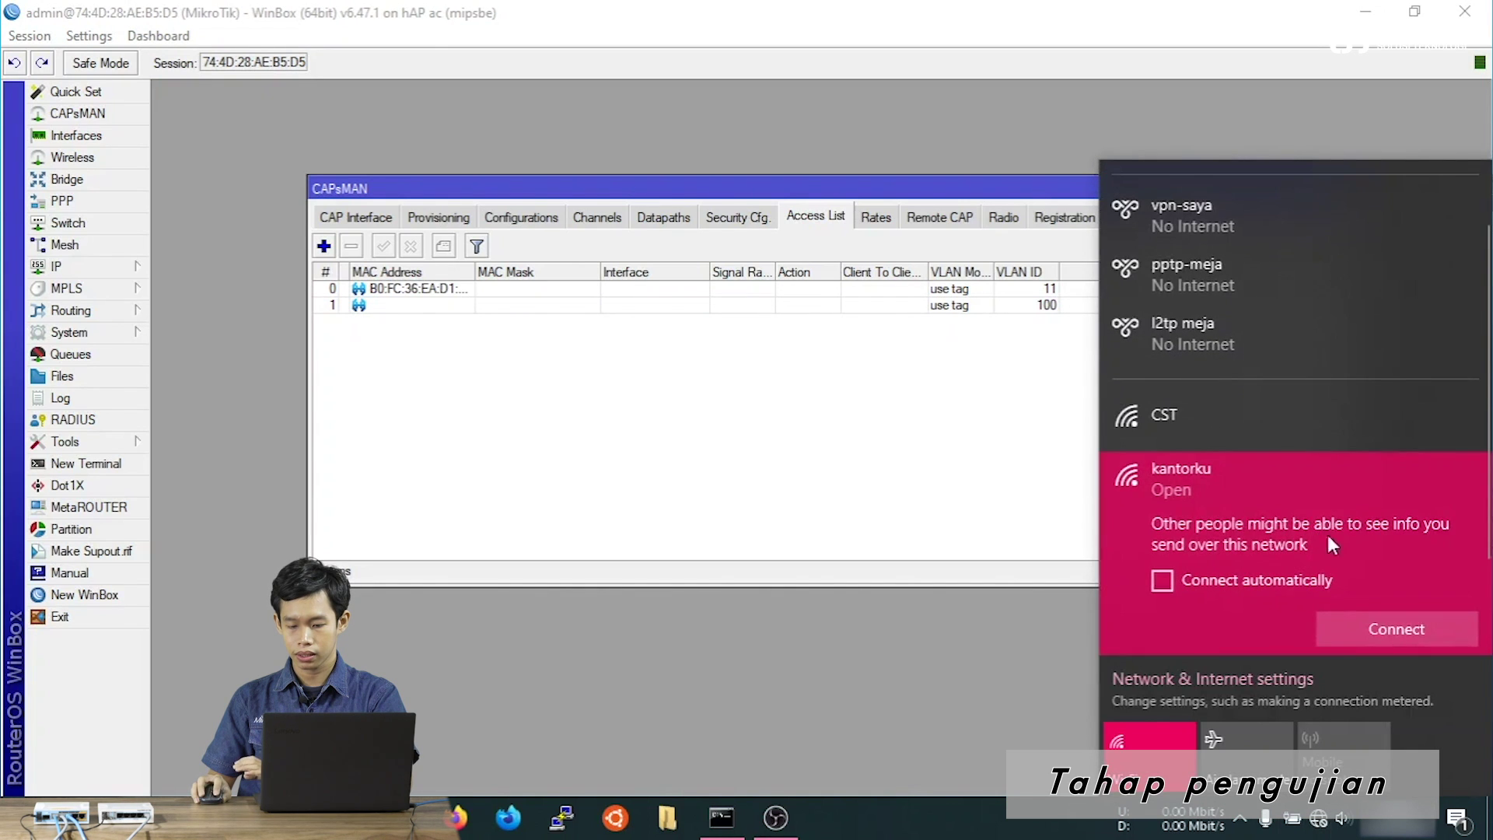
left_click(1402, 630)
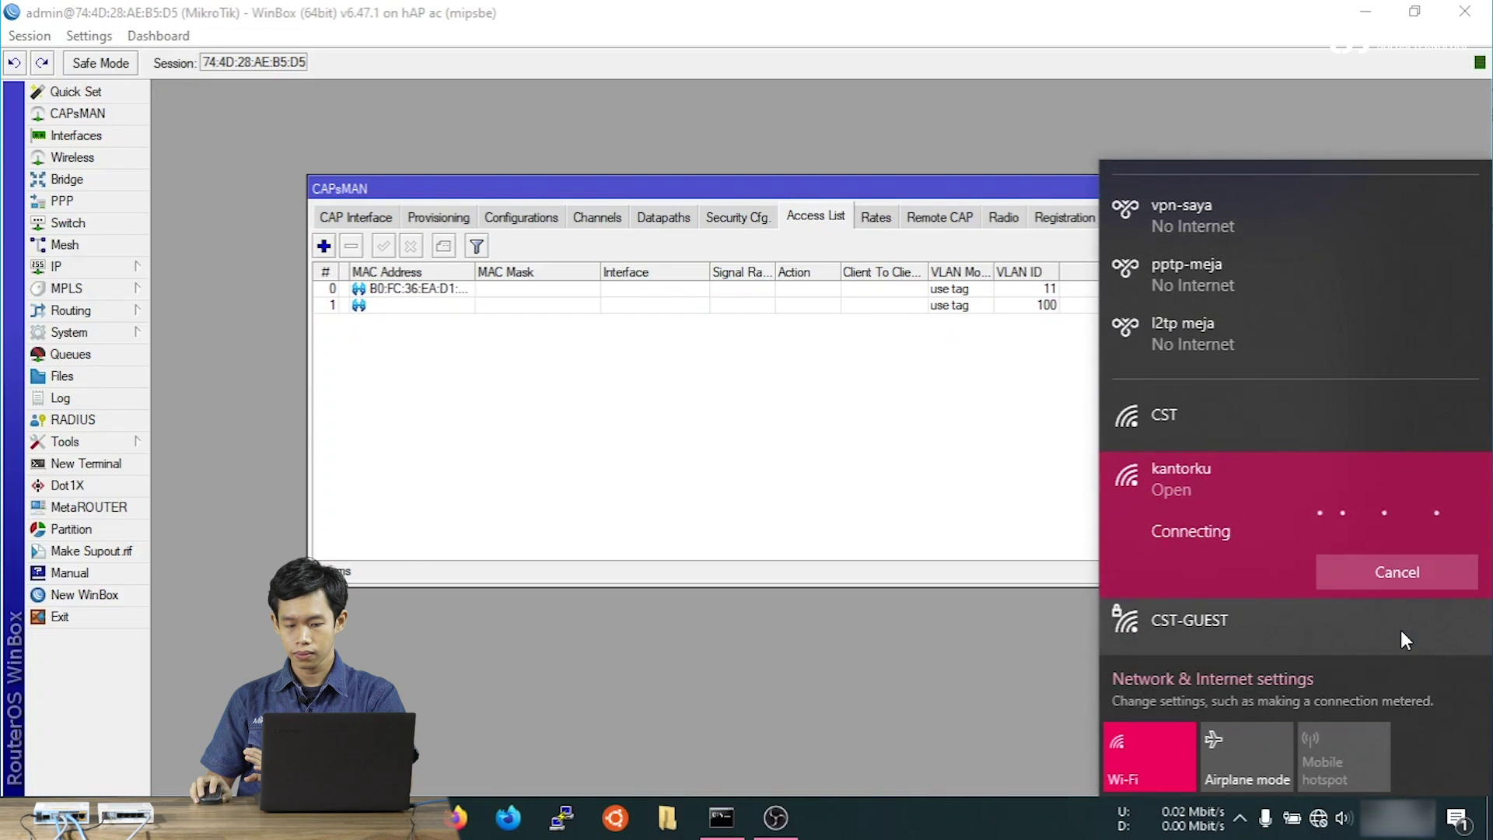
left_click(850, 486)
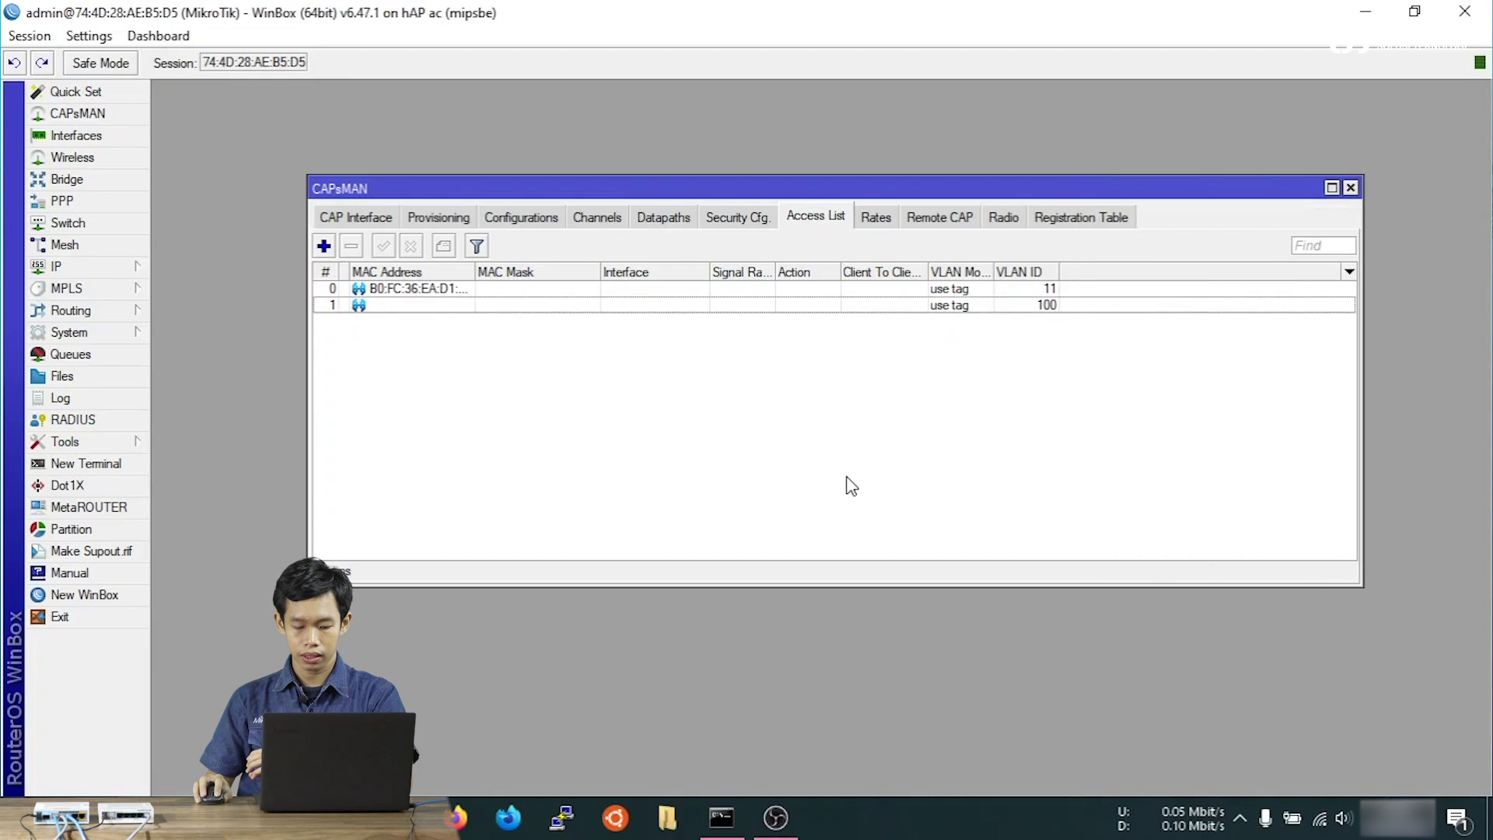
Run ipconfig in a fresh Command Prompt and verify the Wi-Fi IPv4 address is 172.16.11.254.
left_click(722, 818)
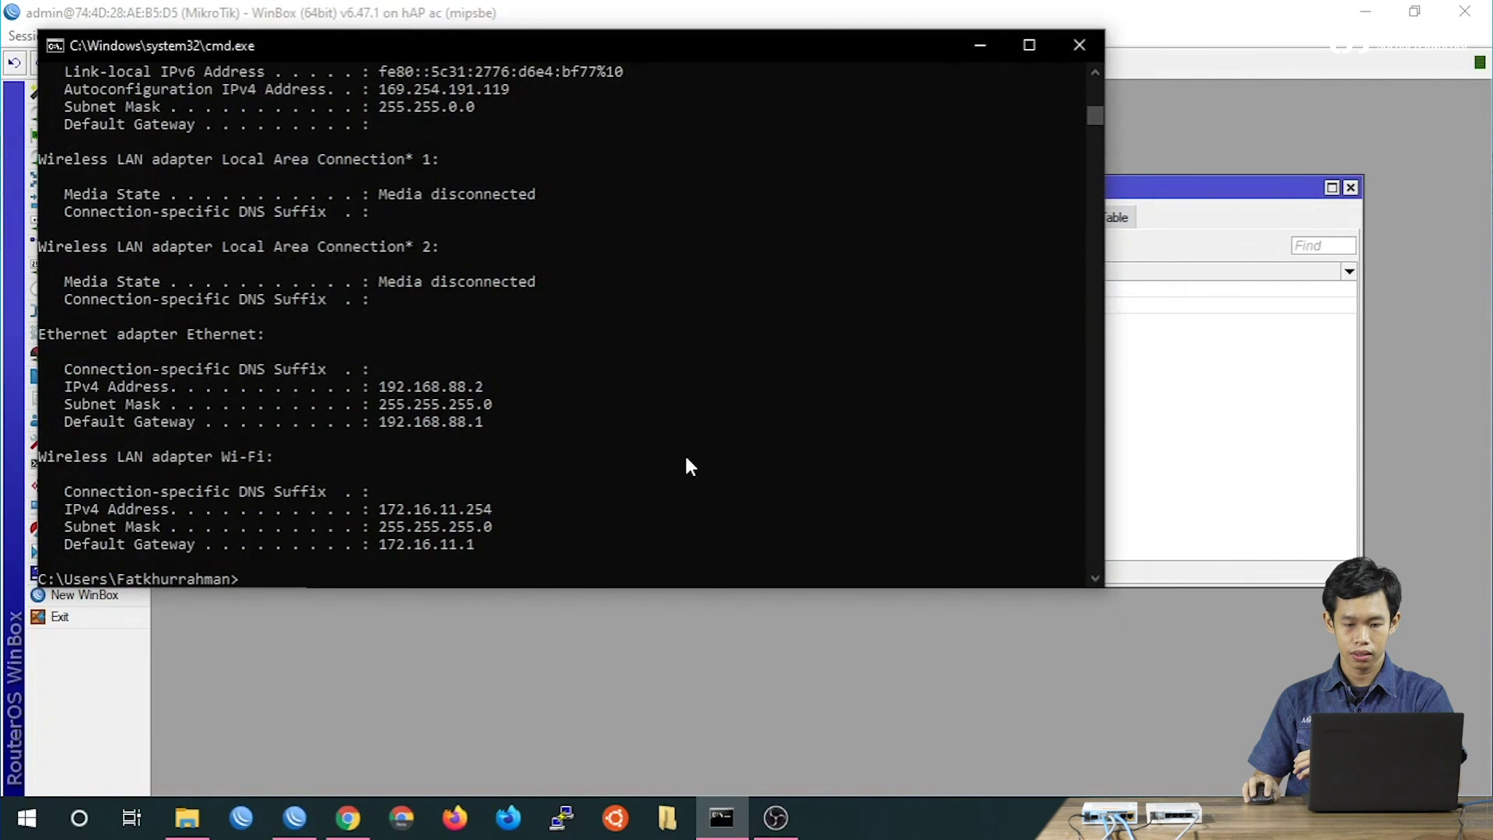
left_click(1075, 46)
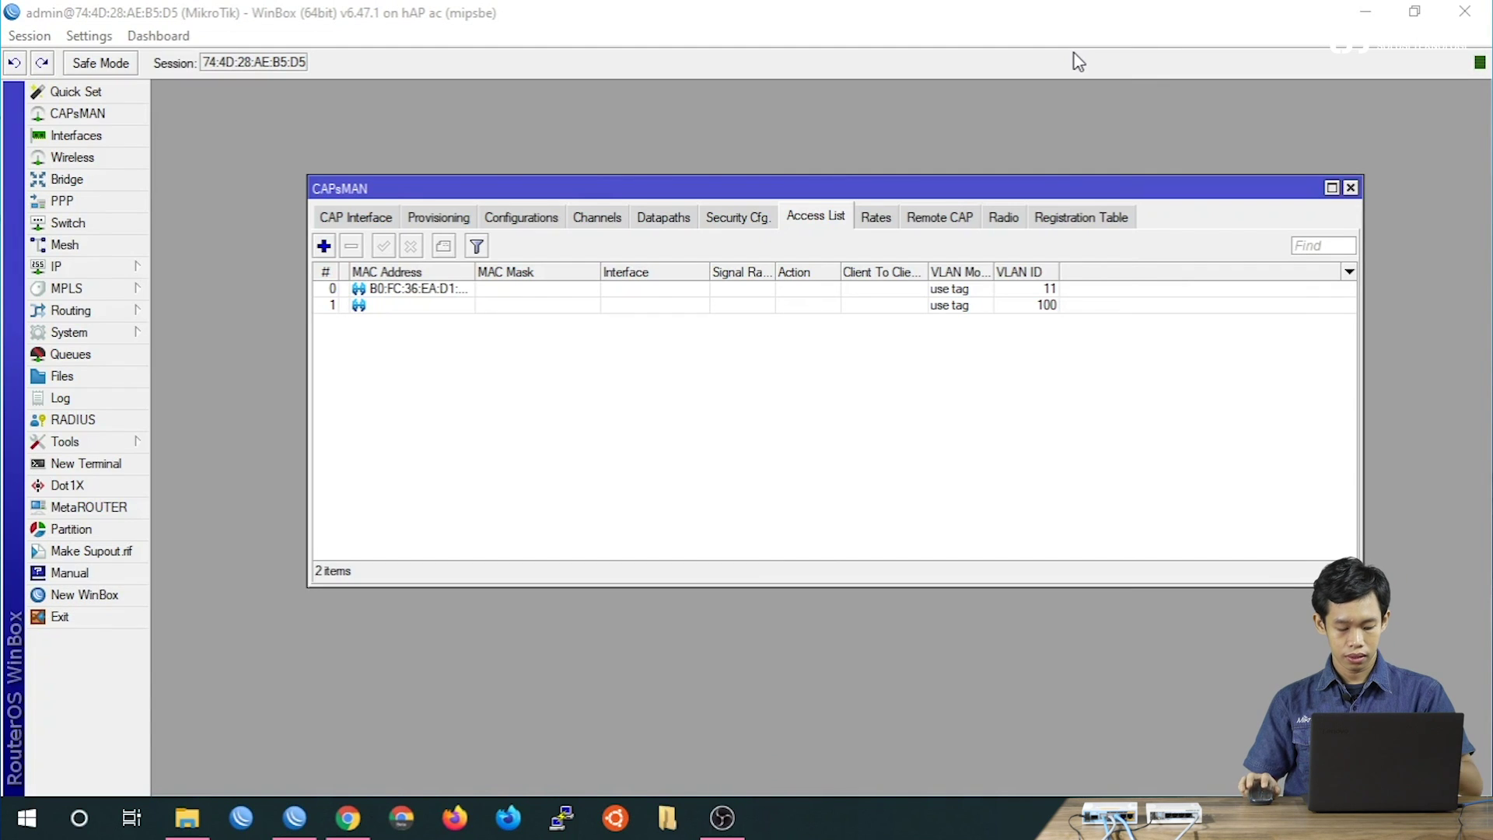
key("super+r")
key("Return")
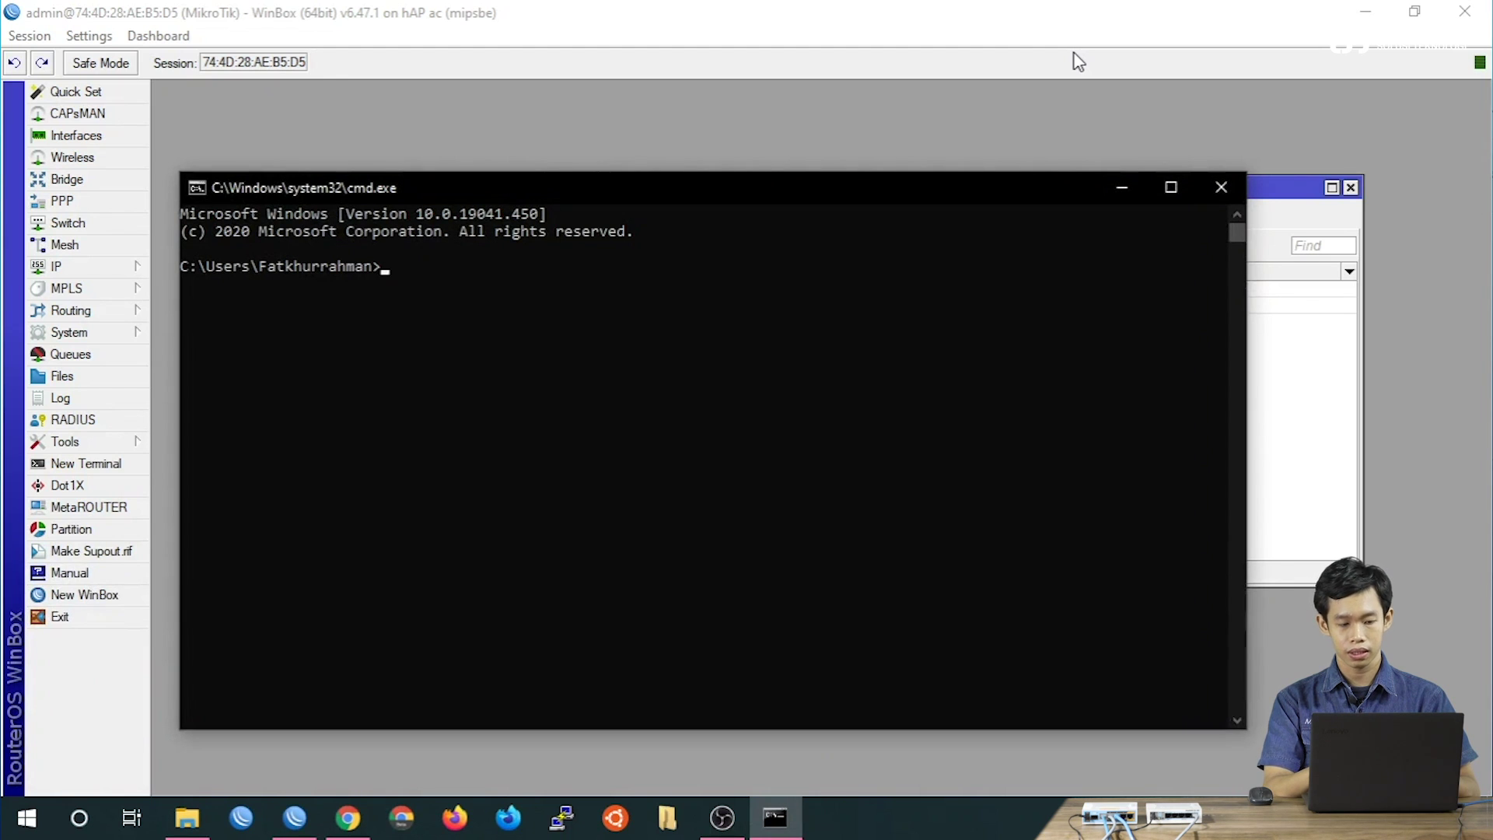
type("ipconfig")
key("Return")
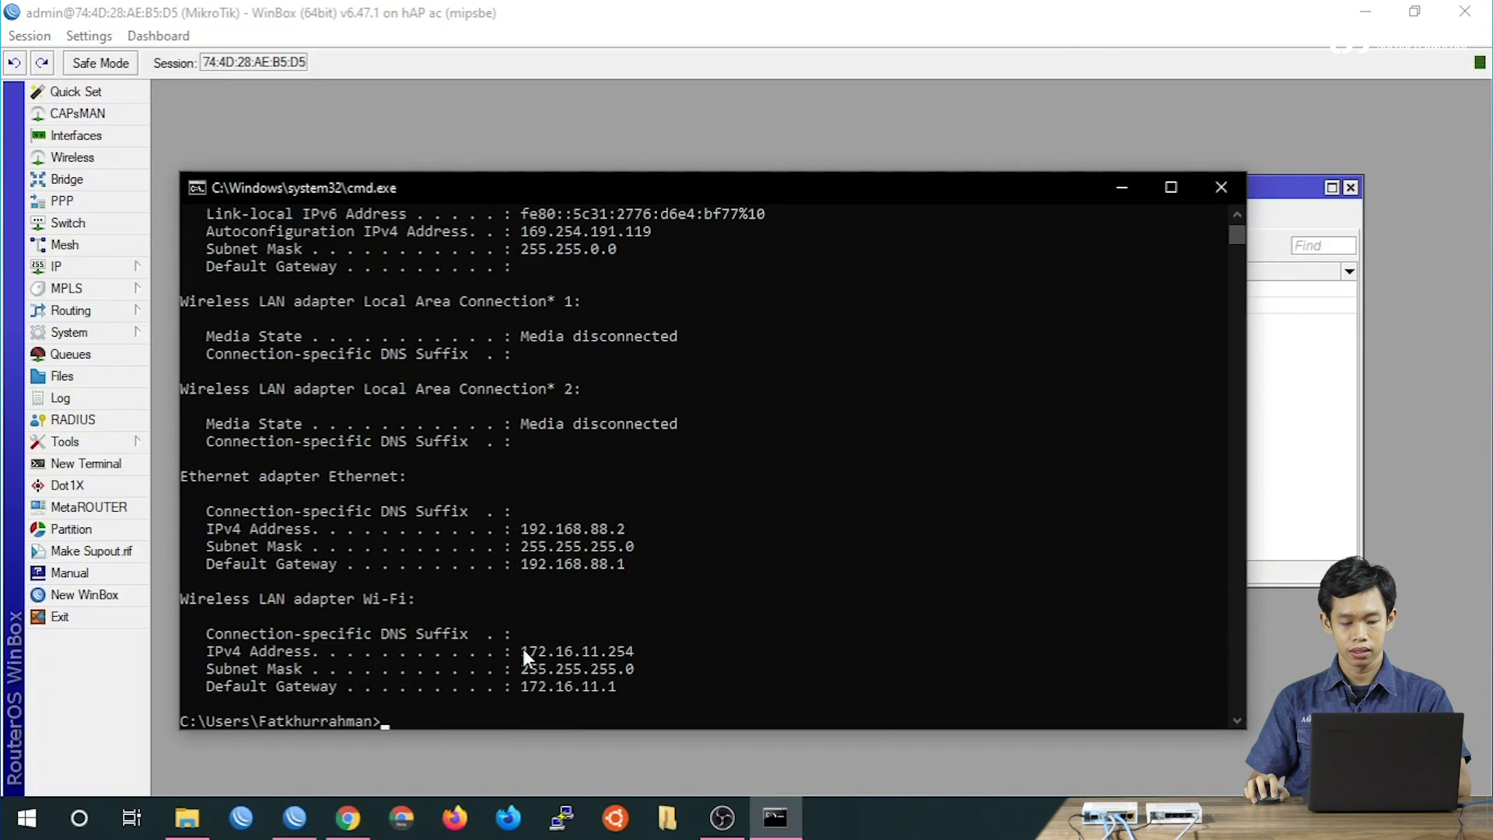
left_click_drag(523, 649, 624, 660)
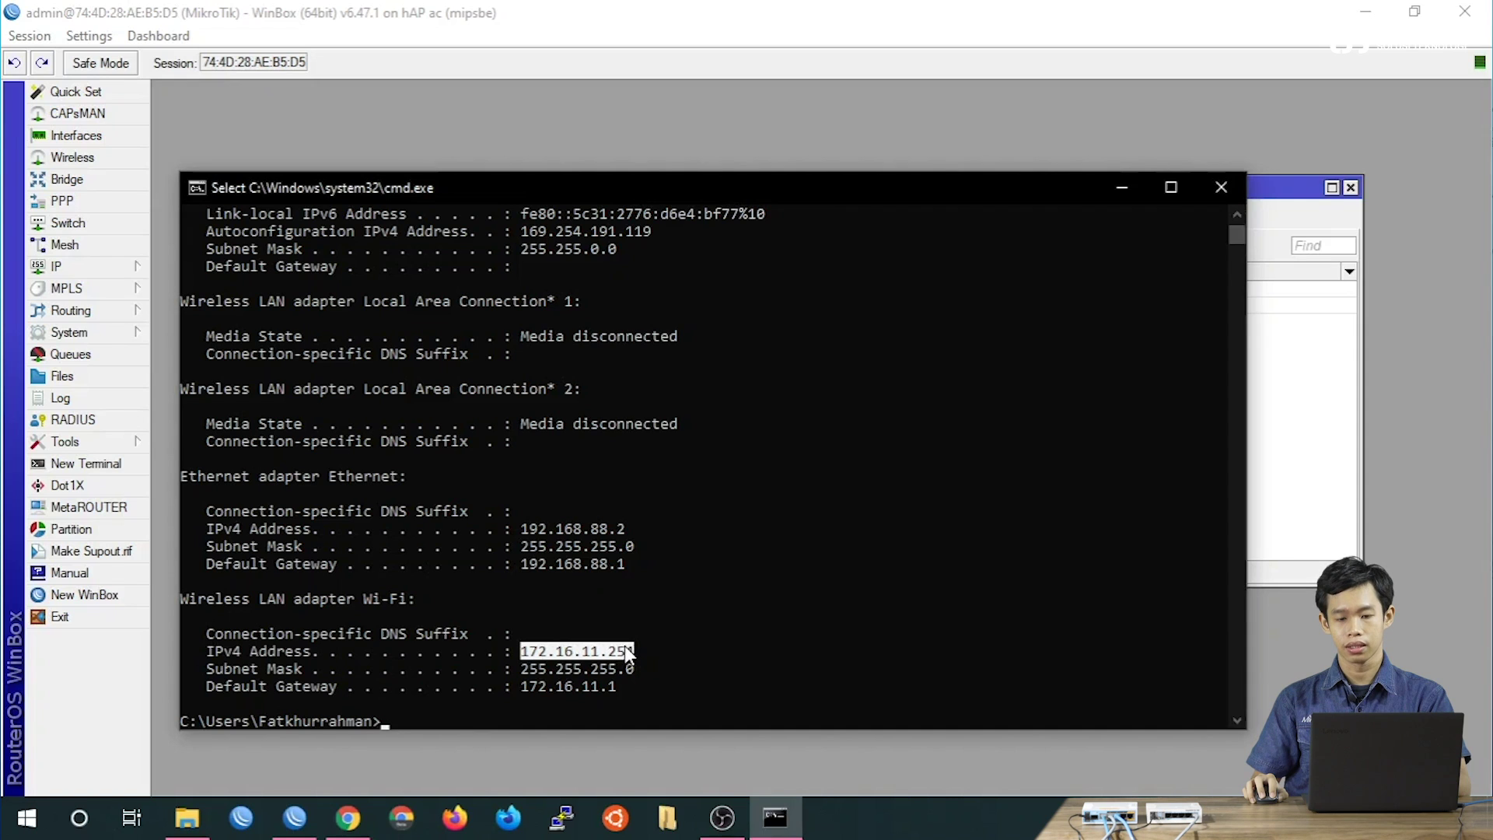
left_click(1109, 194)
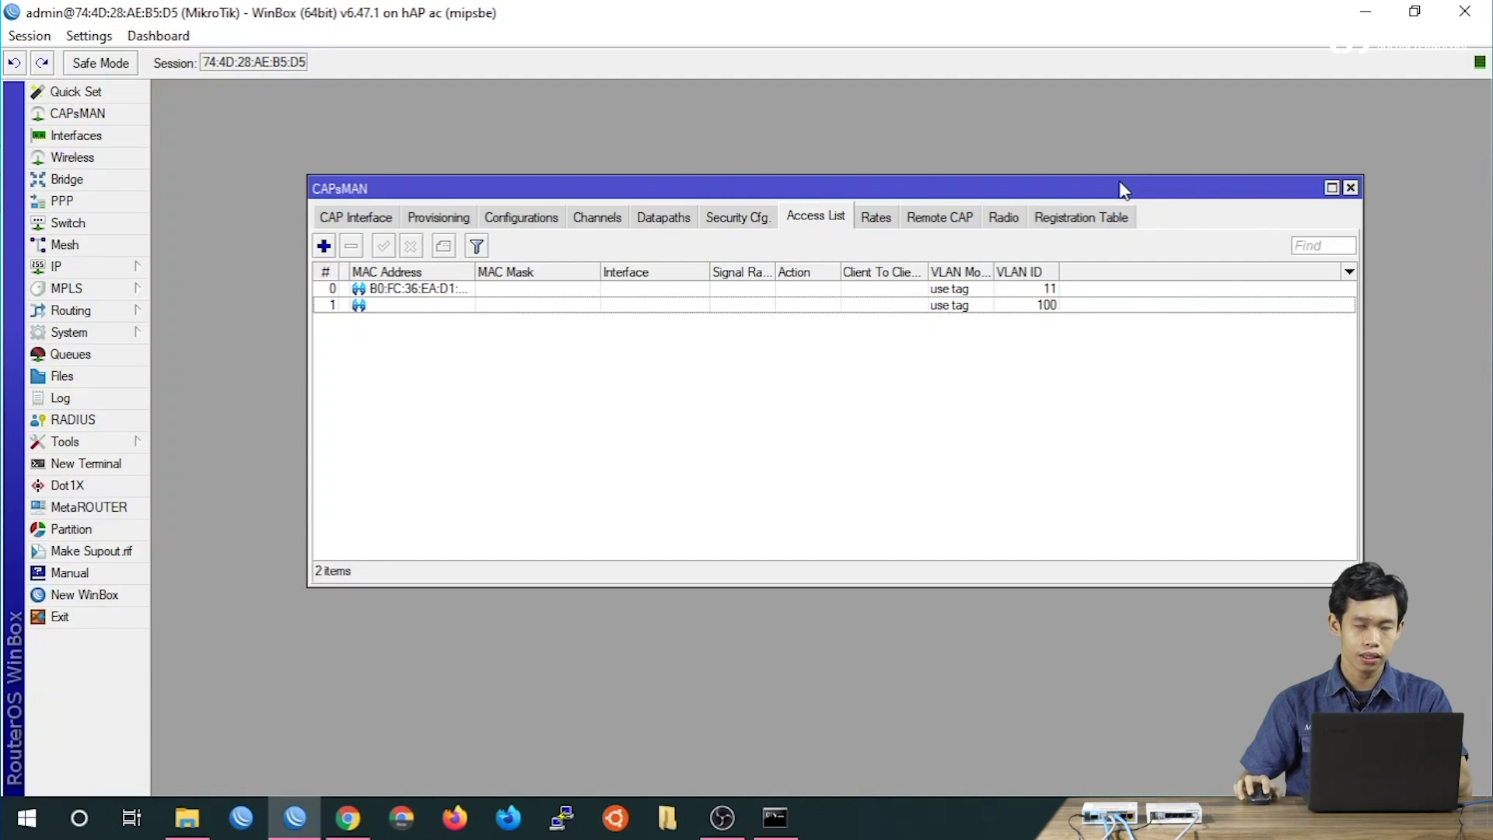
Open the DHCP Server leases and compare the 172.16.11.254 and 172.16.100.254 clients.
left_click(78, 266)
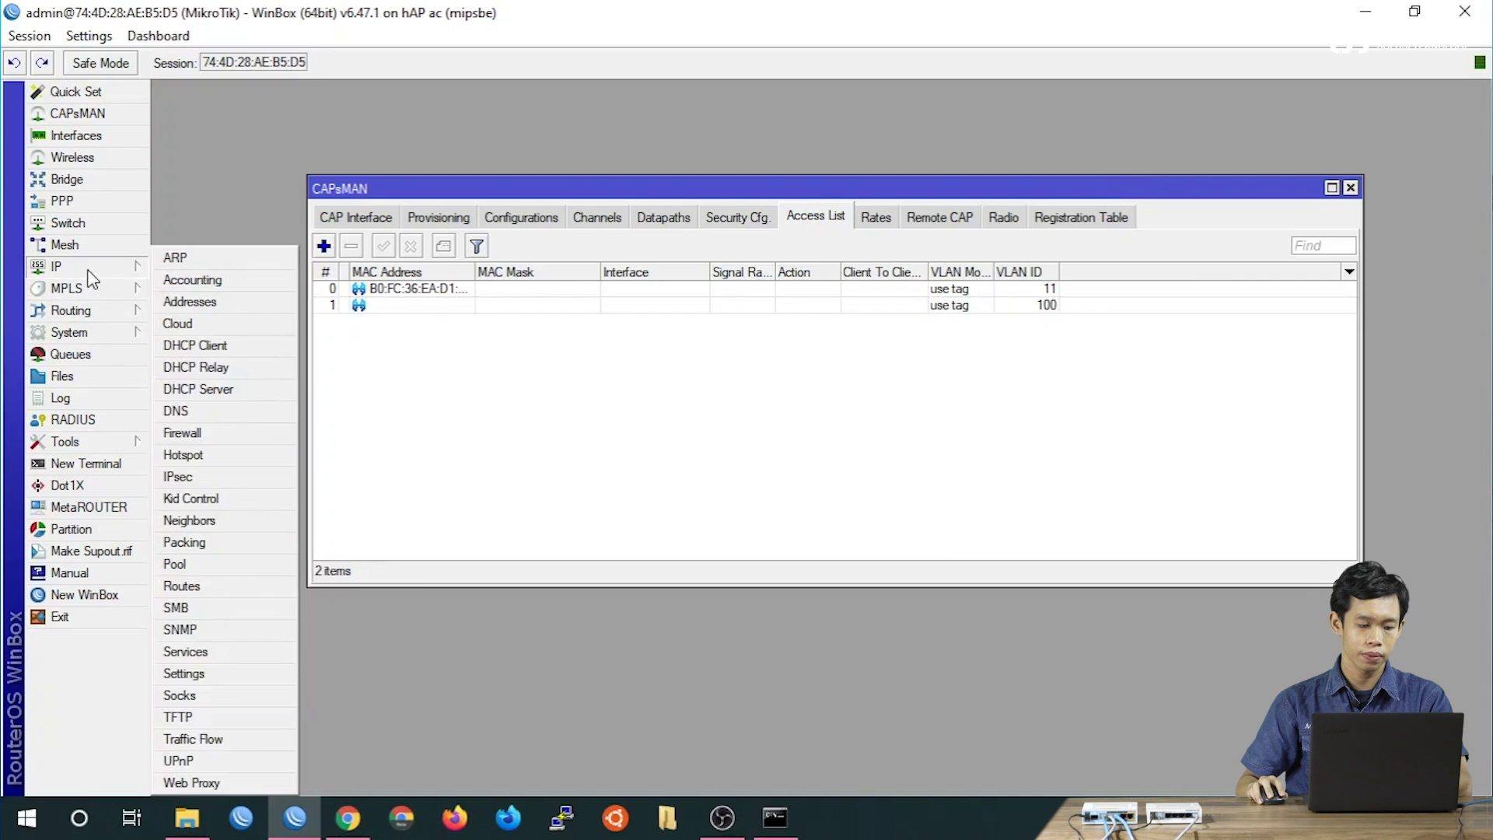
left_click(208, 389)
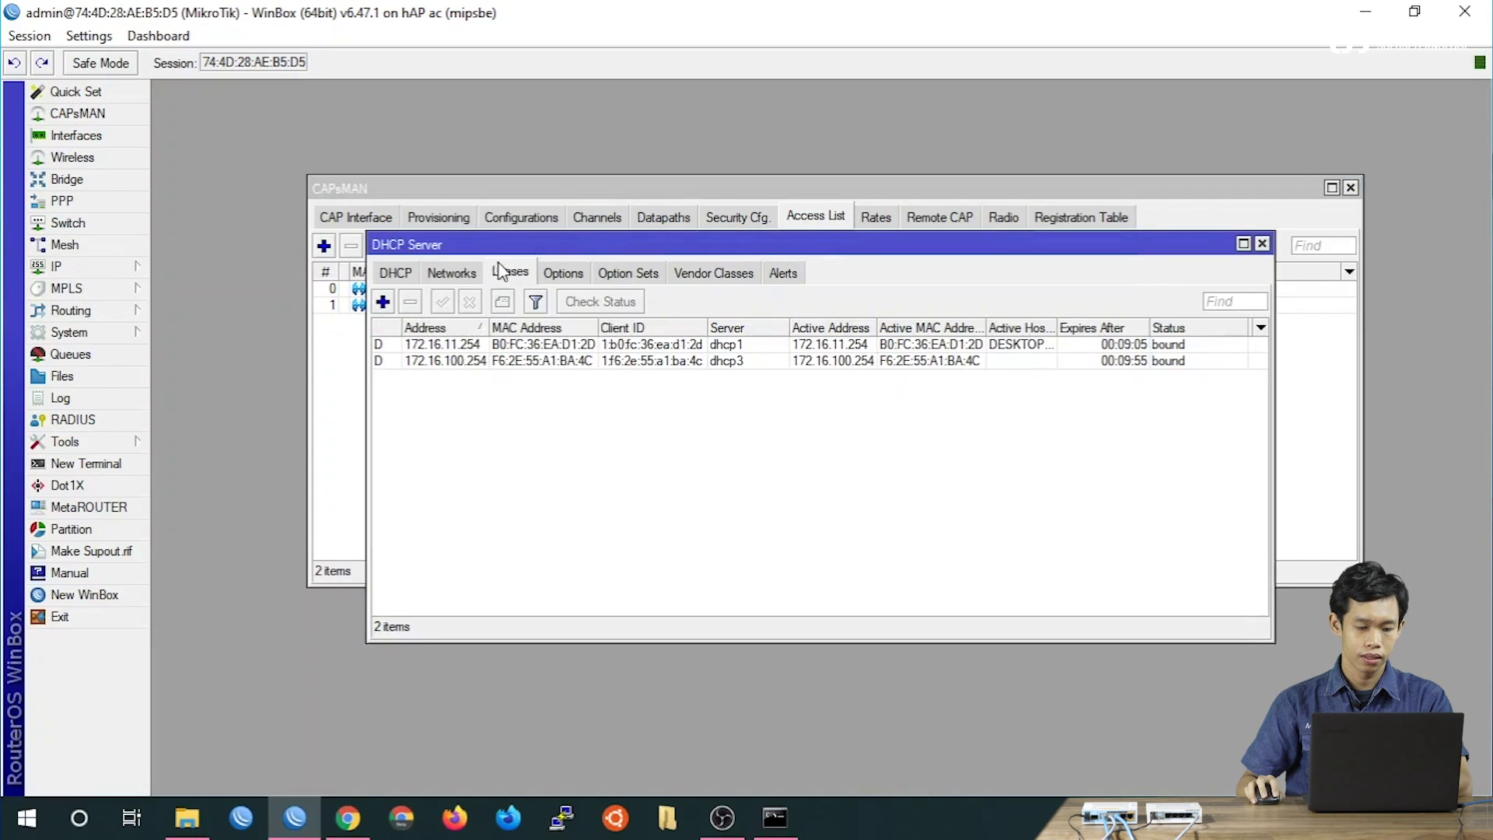
left_click(514, 362)
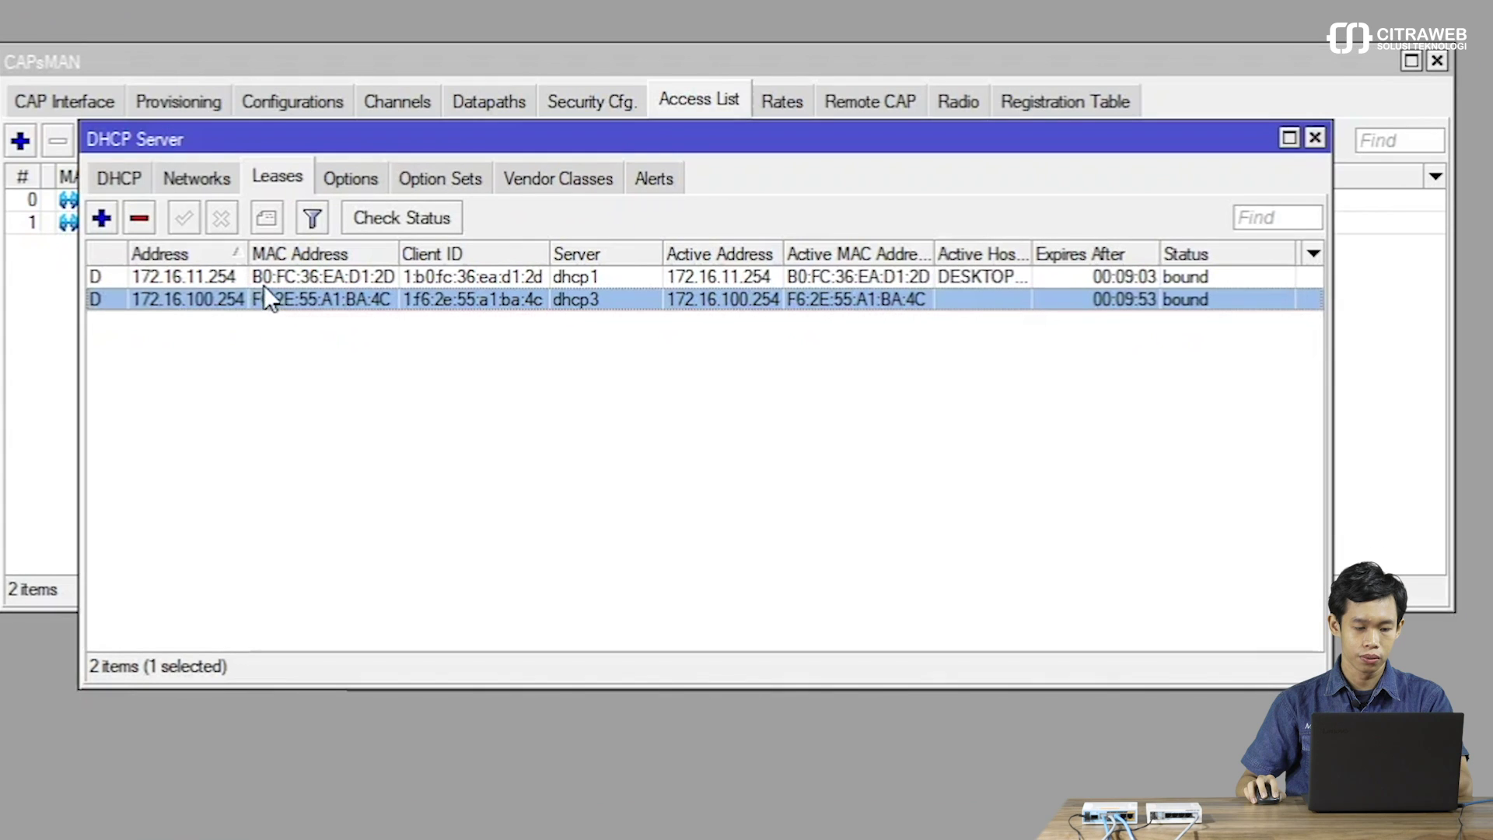
left_click(500, 350)
left_click(498, 357)
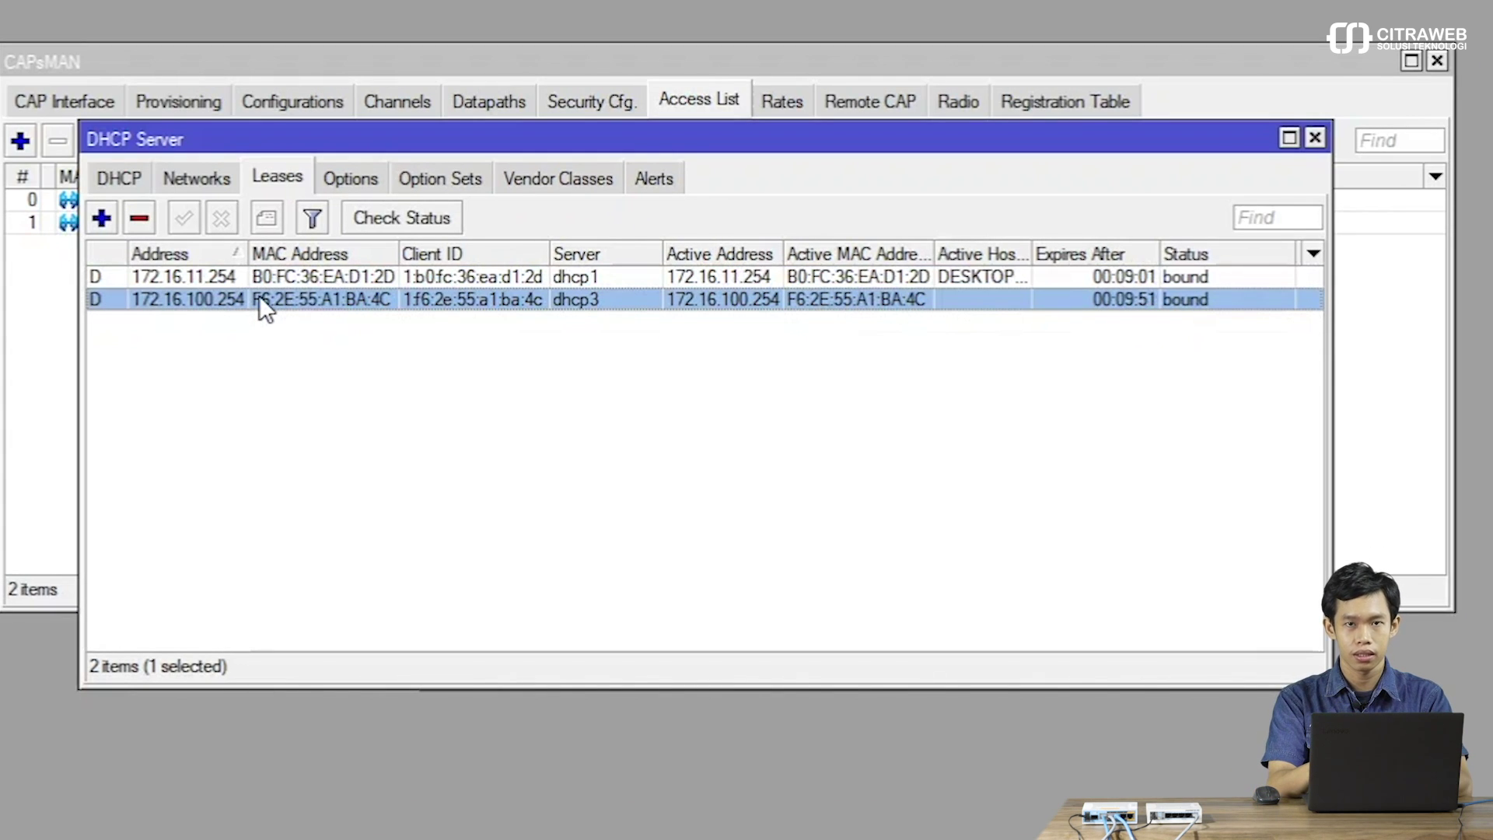